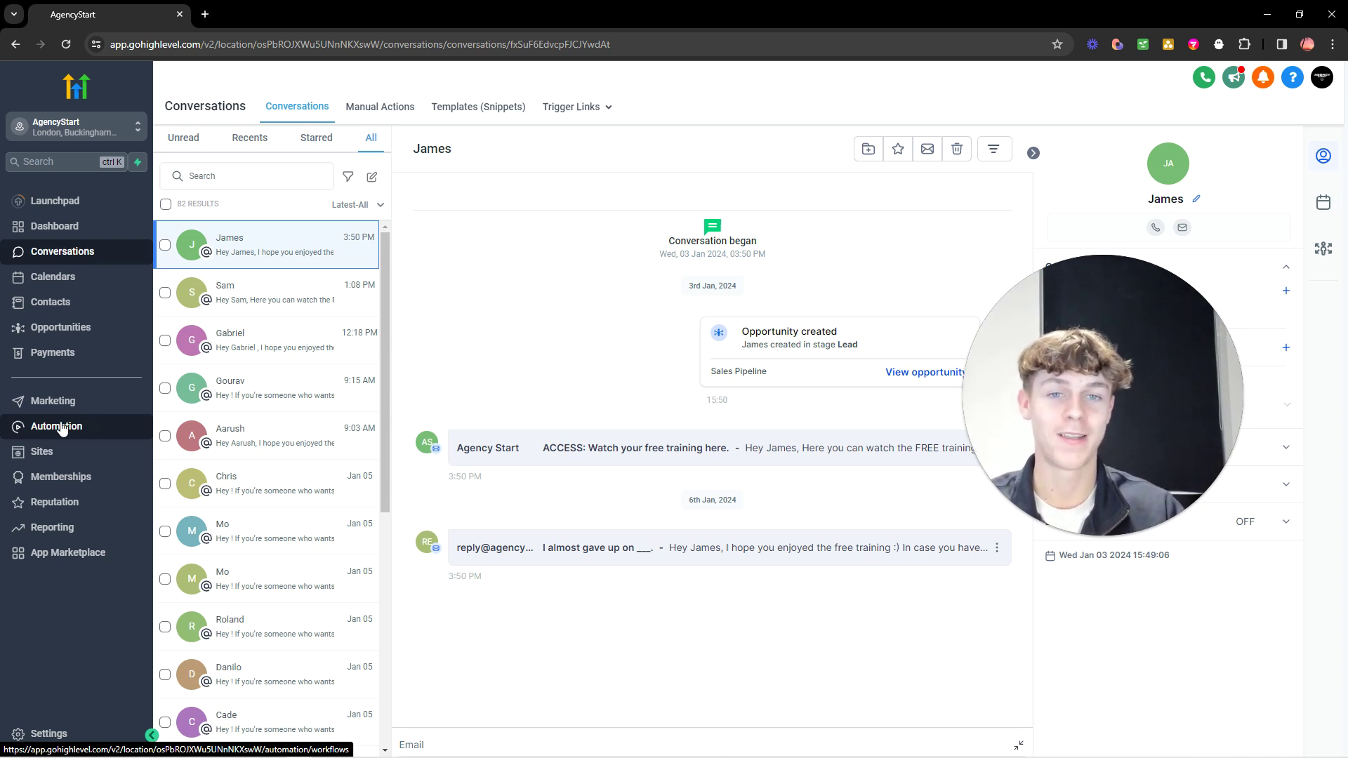
# - Open the Automation workflow list, briefly start Create Workflow, then return to the list
pyautogui.click(62, 428)
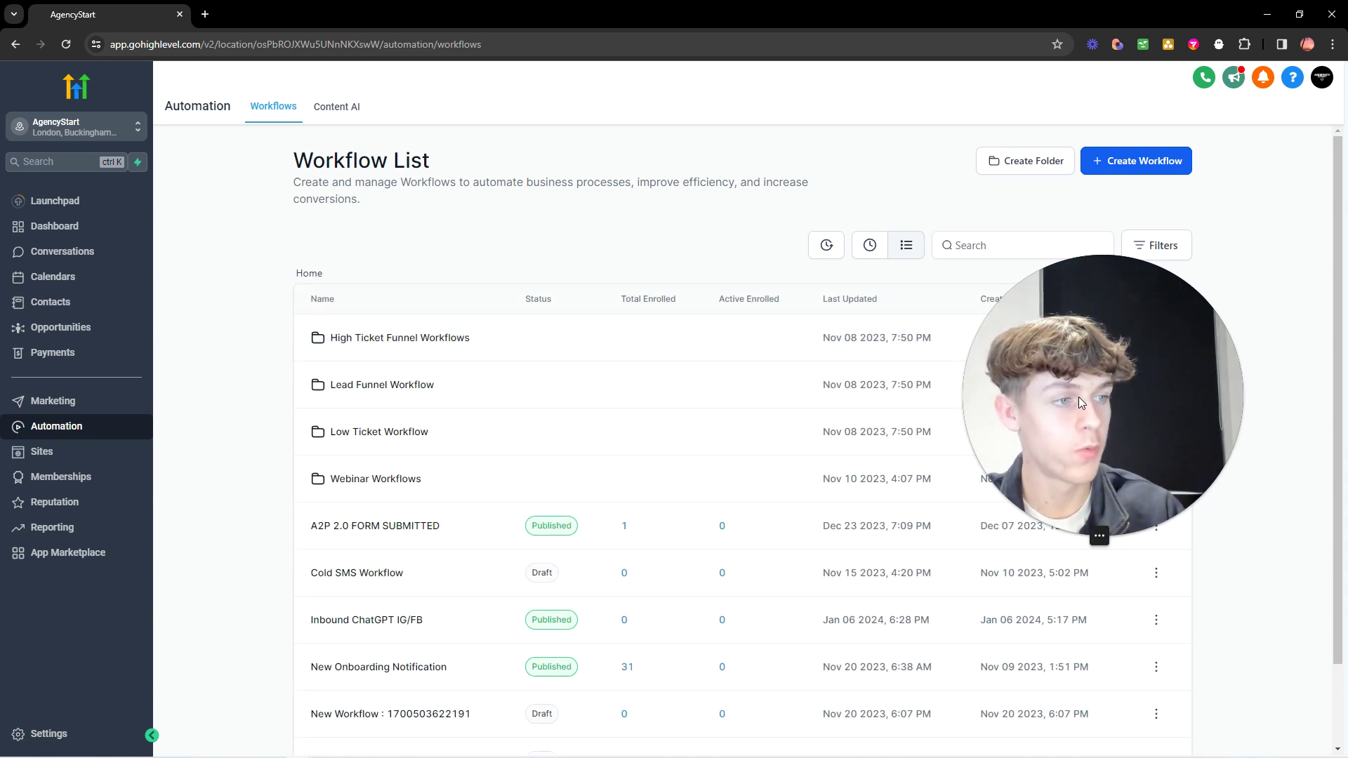
pyautogui.moveTo(1078, 398); pyautogui.dragTo(1177, 377)
pyautogui.click(1131, 163)
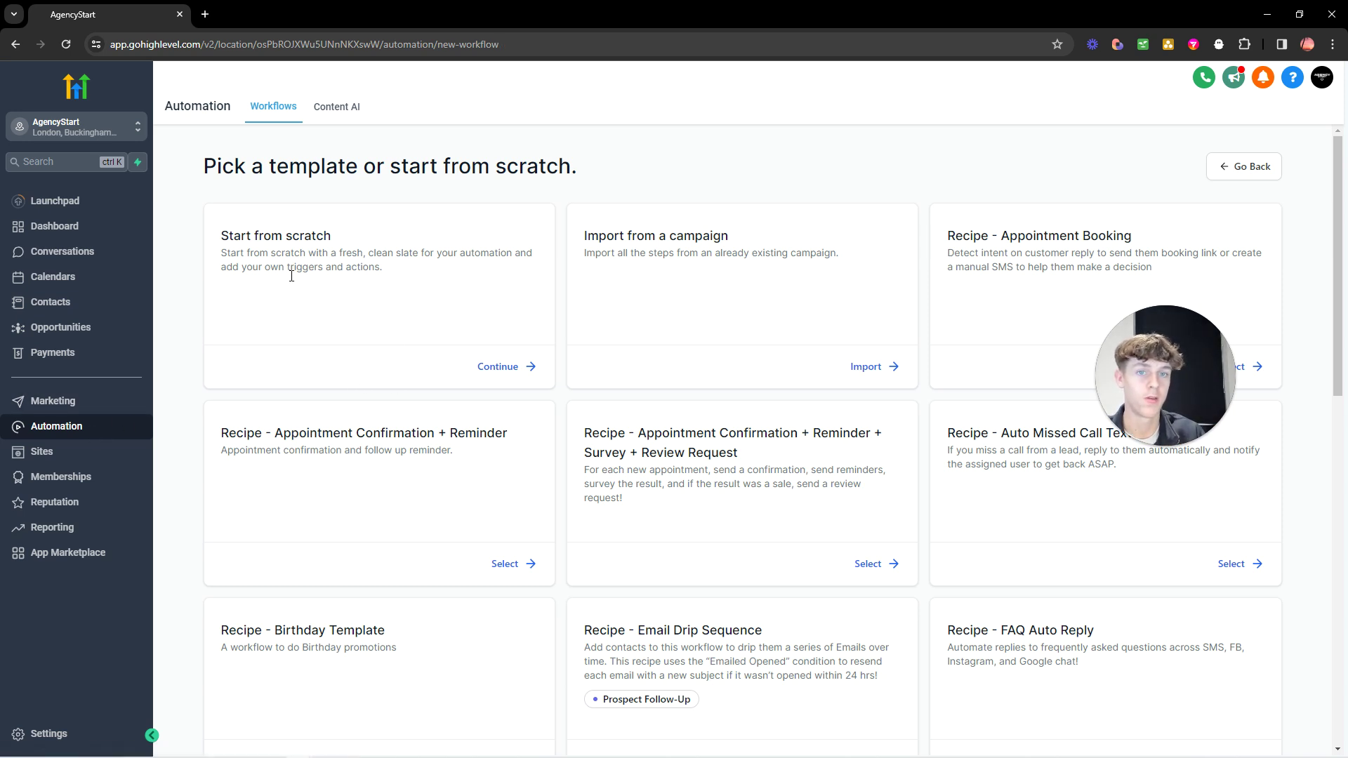
pyautogui.click(85, 427)
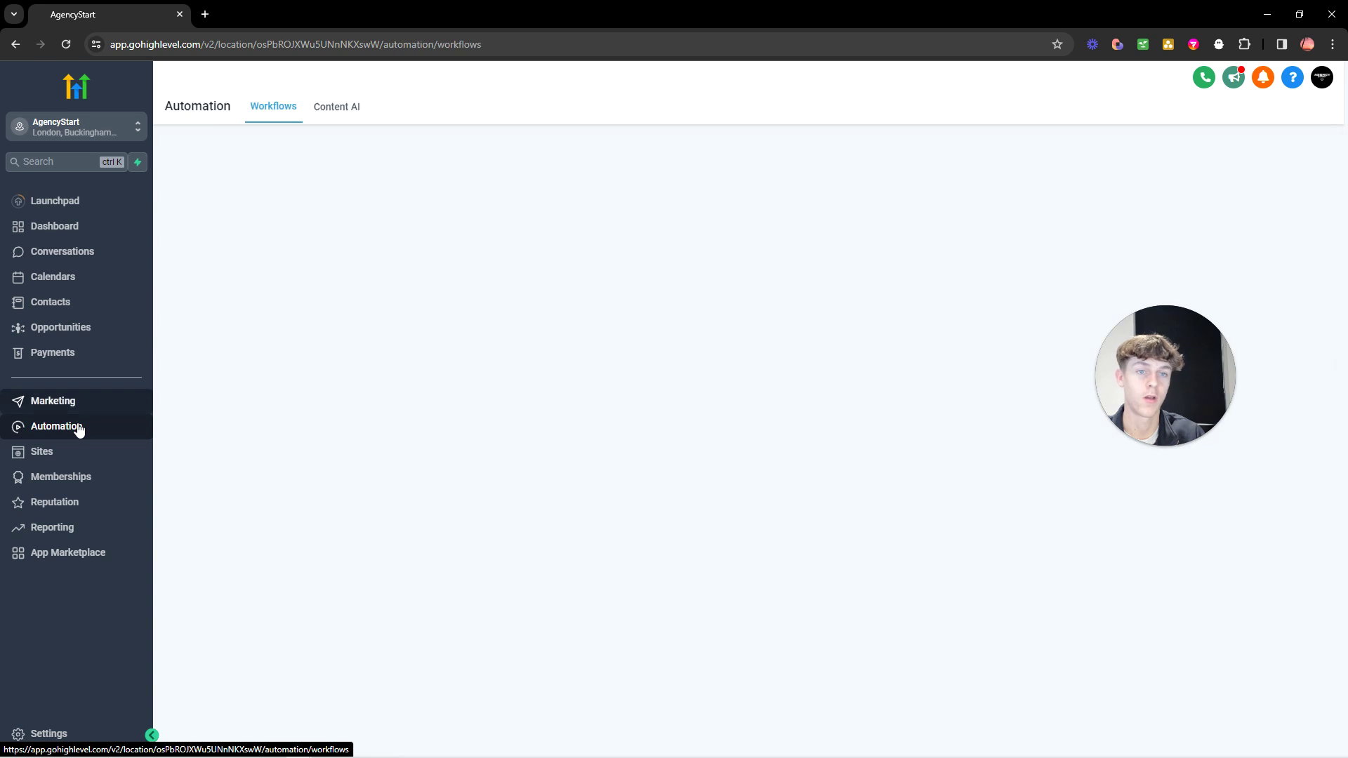
pyautogui.scroll(-2, 263, 437)
# - Open the Inbound ChatGPT IG/FB workflow, zoom out, then zoom back to 100%
pyautogui.click(376, 528)
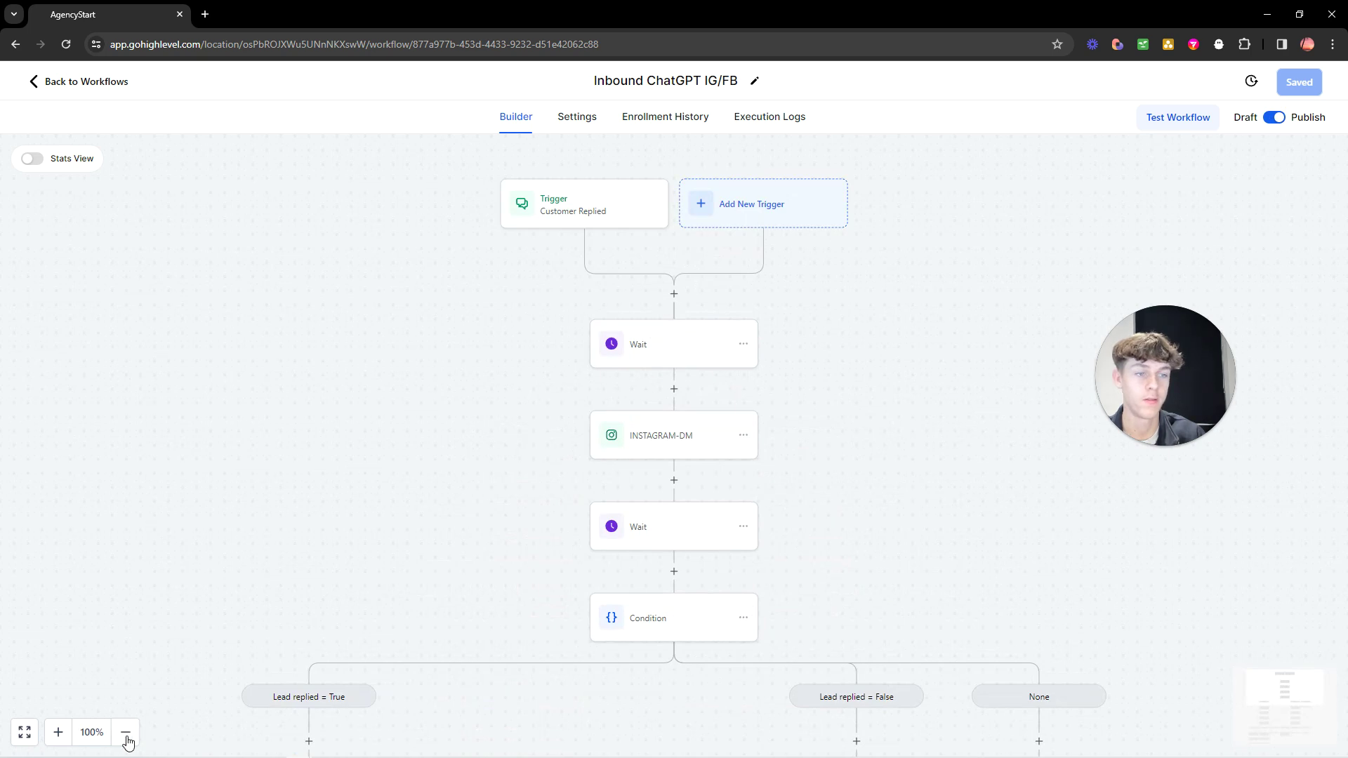
pyautogui.click(126, 734)
pyautogui.click(127, 734)
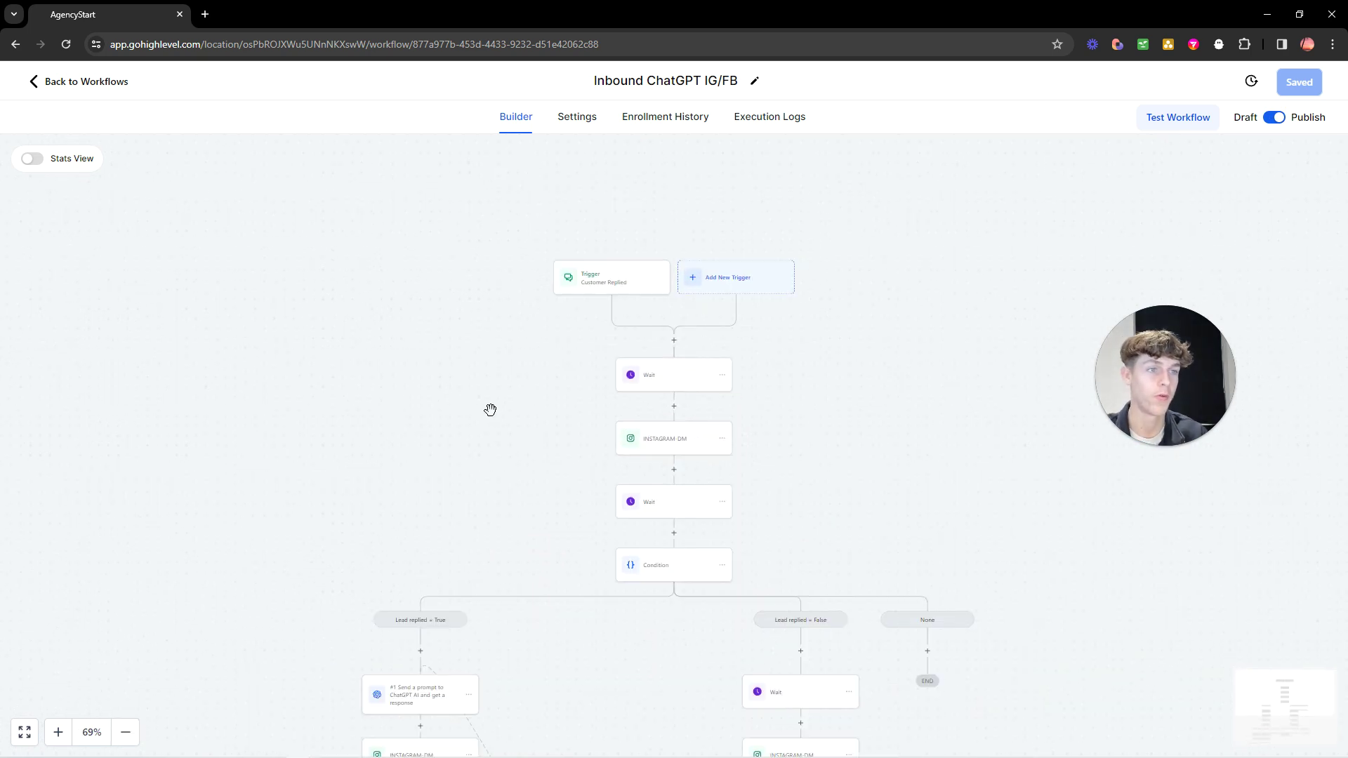
pyautogui.click(58, 733)
pyautogui.click(58, 732)
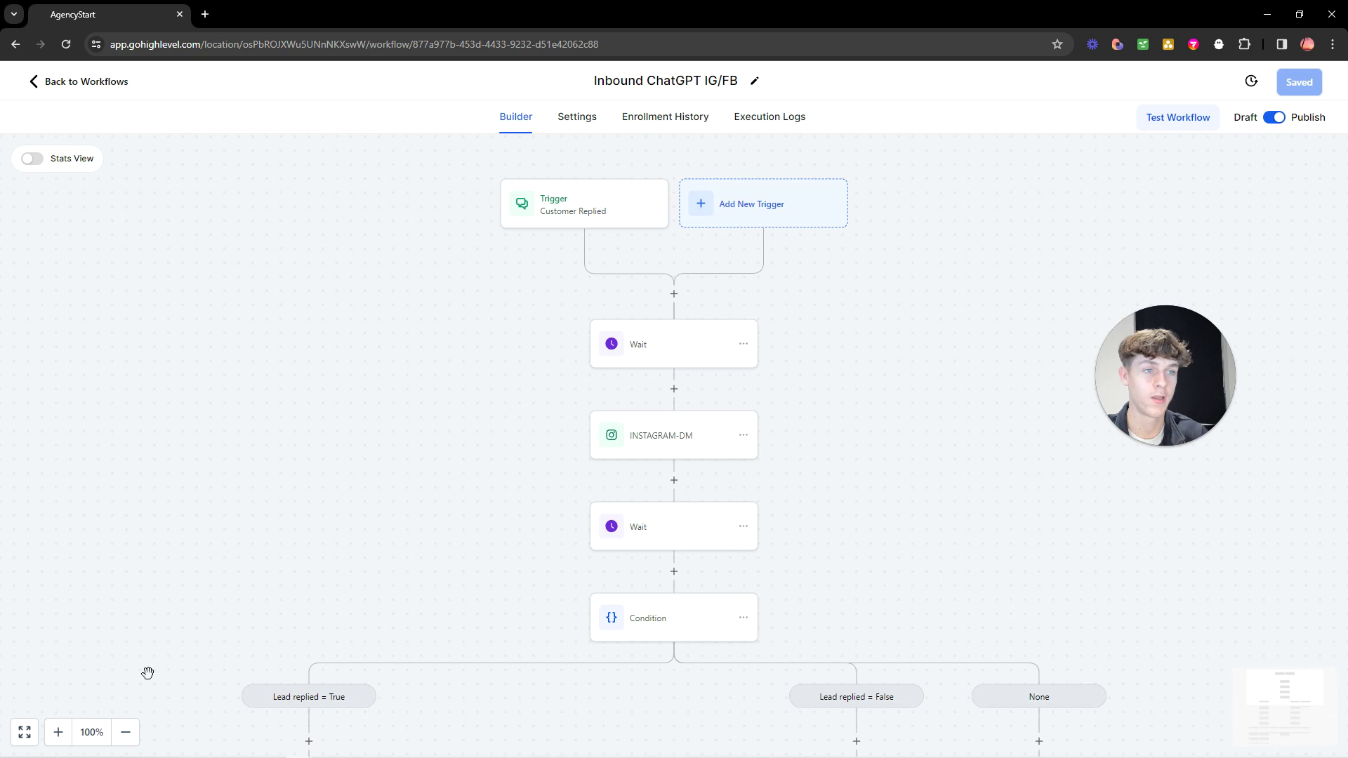
# - Show the Customer replied trigger filtered to Instagram DM replies containing GROW
pyautogui.click(577, 212)
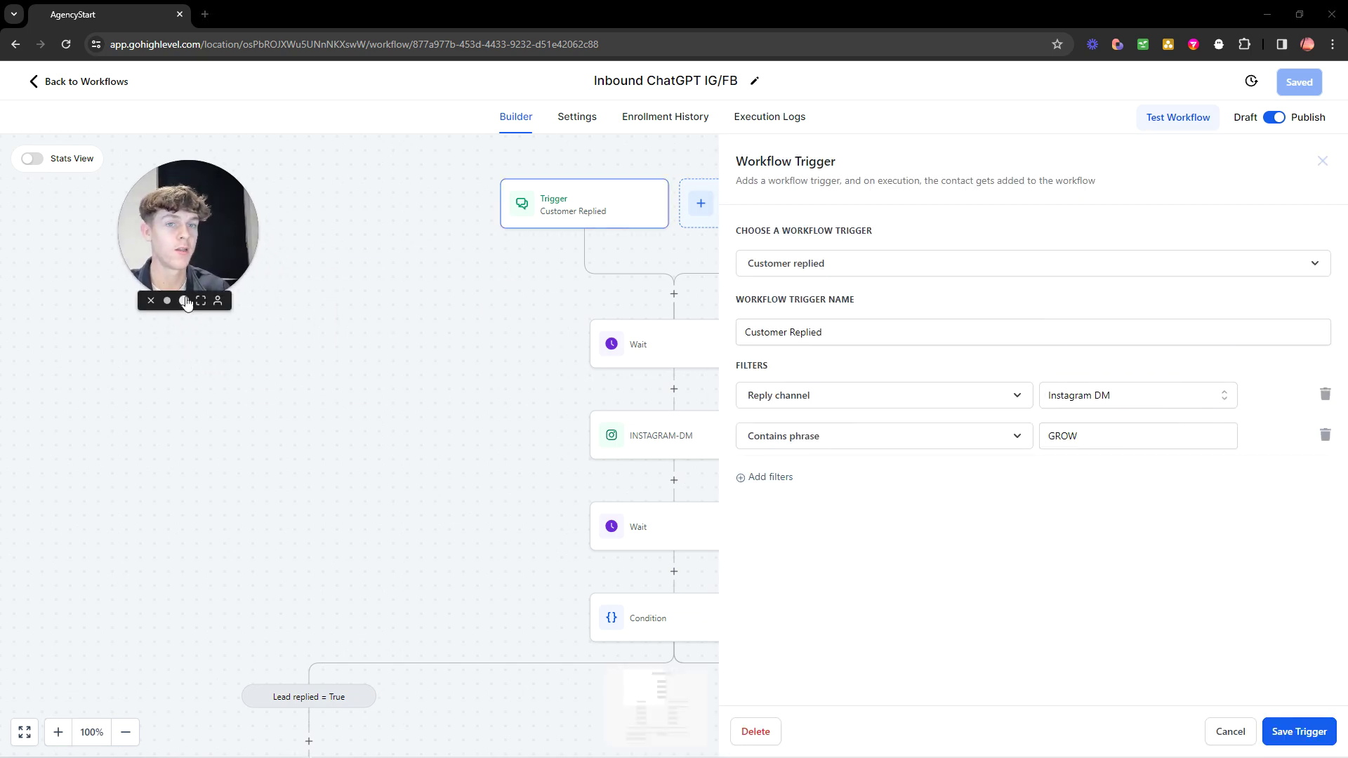
pyautogui.click(180, 300)
pyautogui.moveTo(183, 353); pyautogui.dragTo(154, 441)
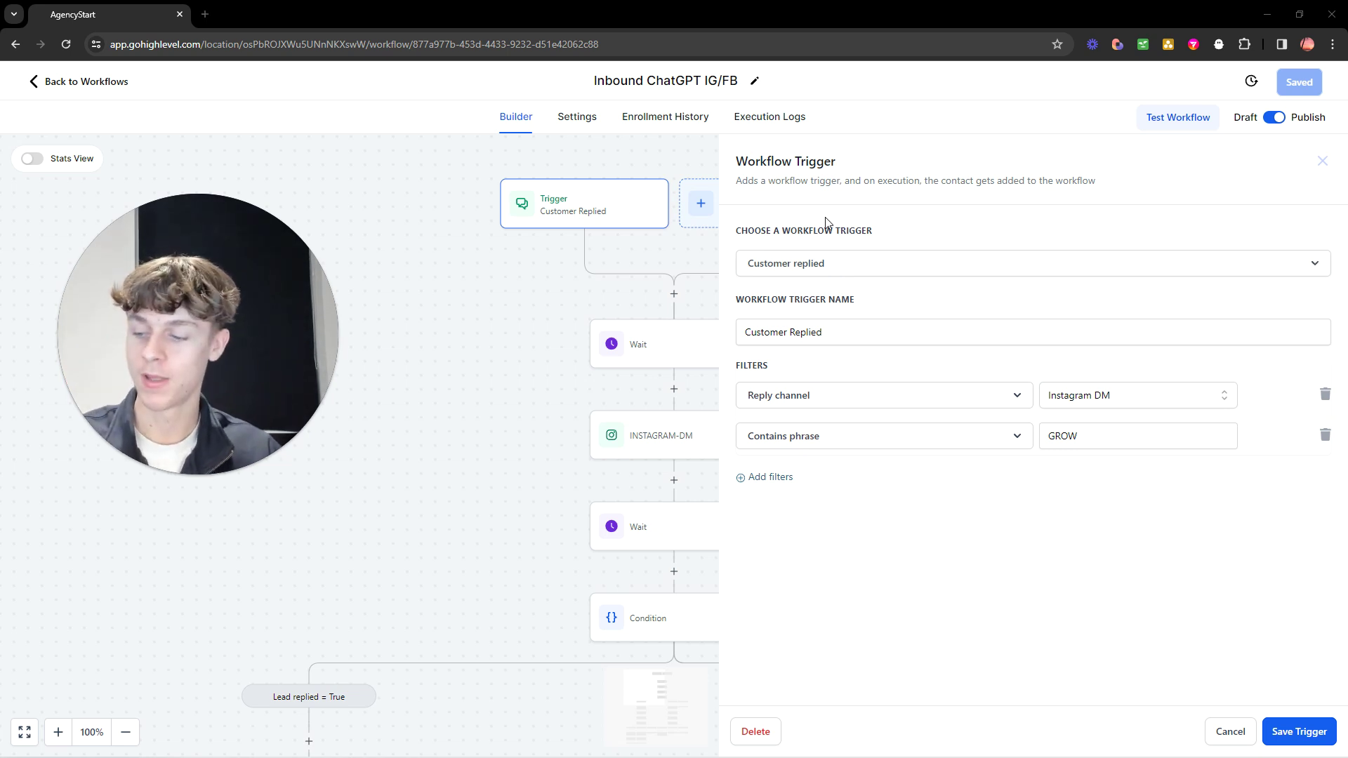
# - View the Instagram profile bio inviting GROW DMs, then return to the AgencyStart tab
pyautogui.click(205, 14)
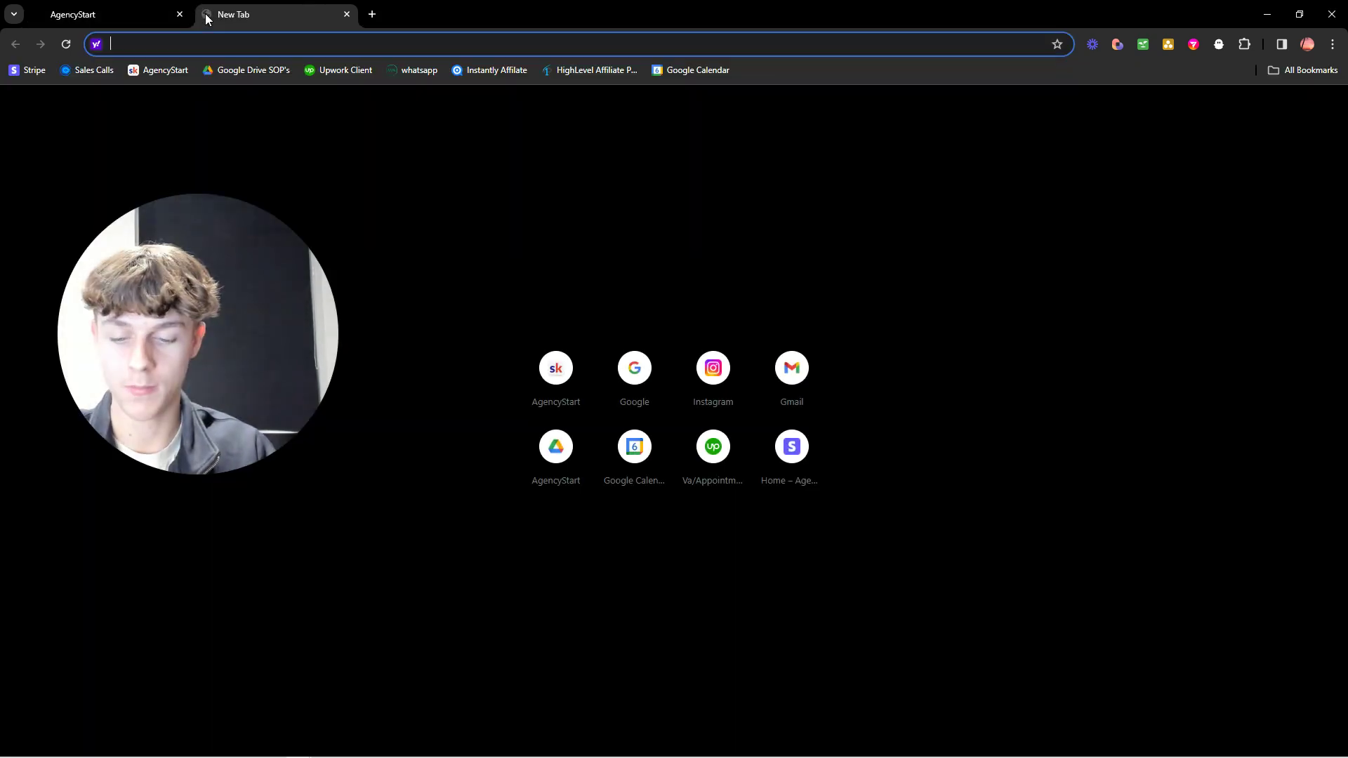
pyautogui.write('instagram.com')
pyautogui.press('Return')
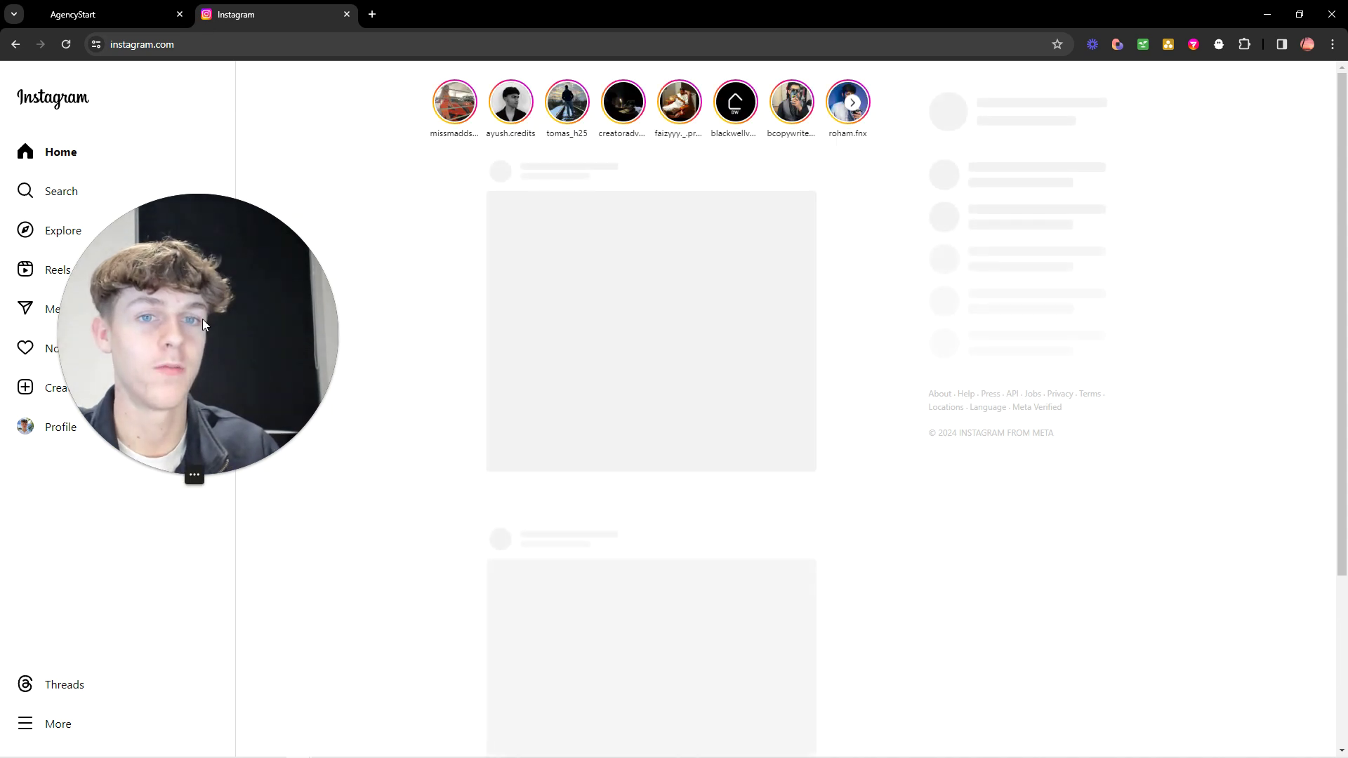
pyautogui.click(51, 427)
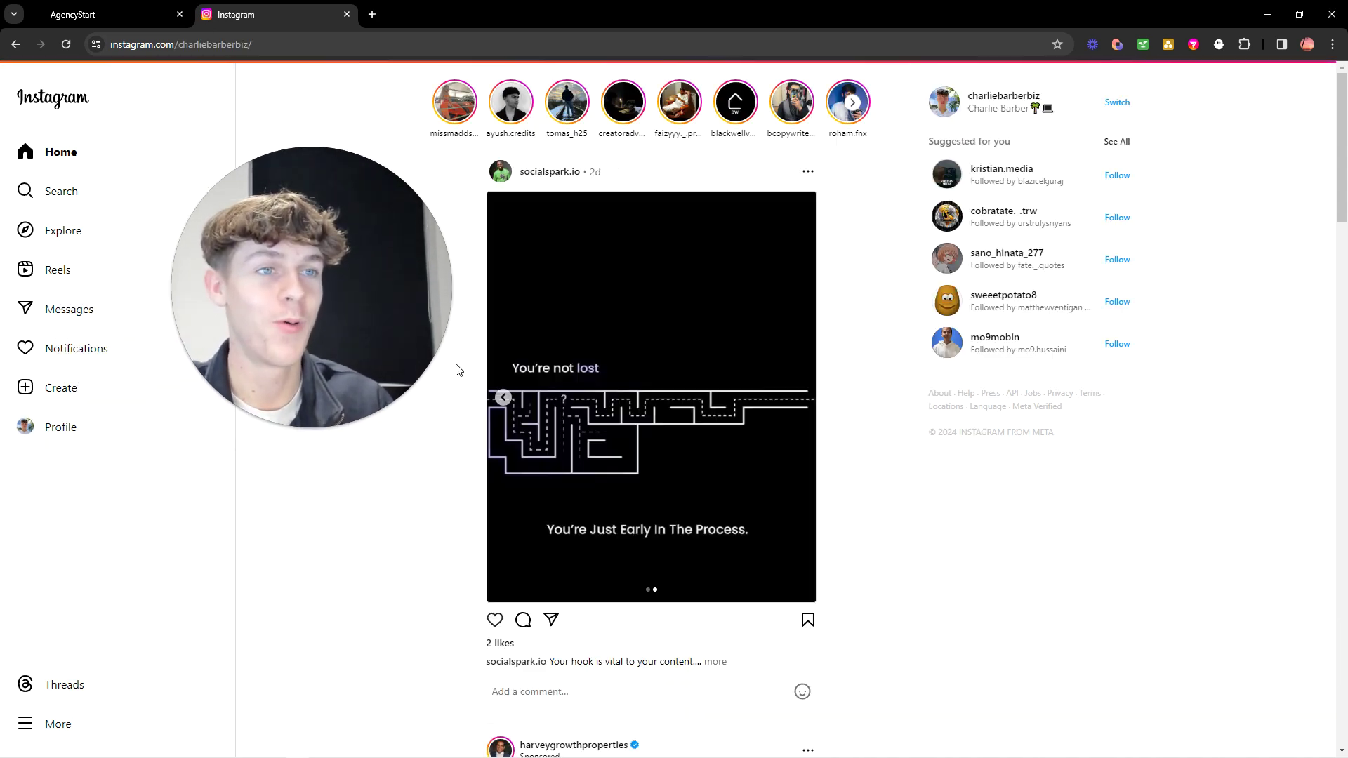
pyautogui.click(294, 424)
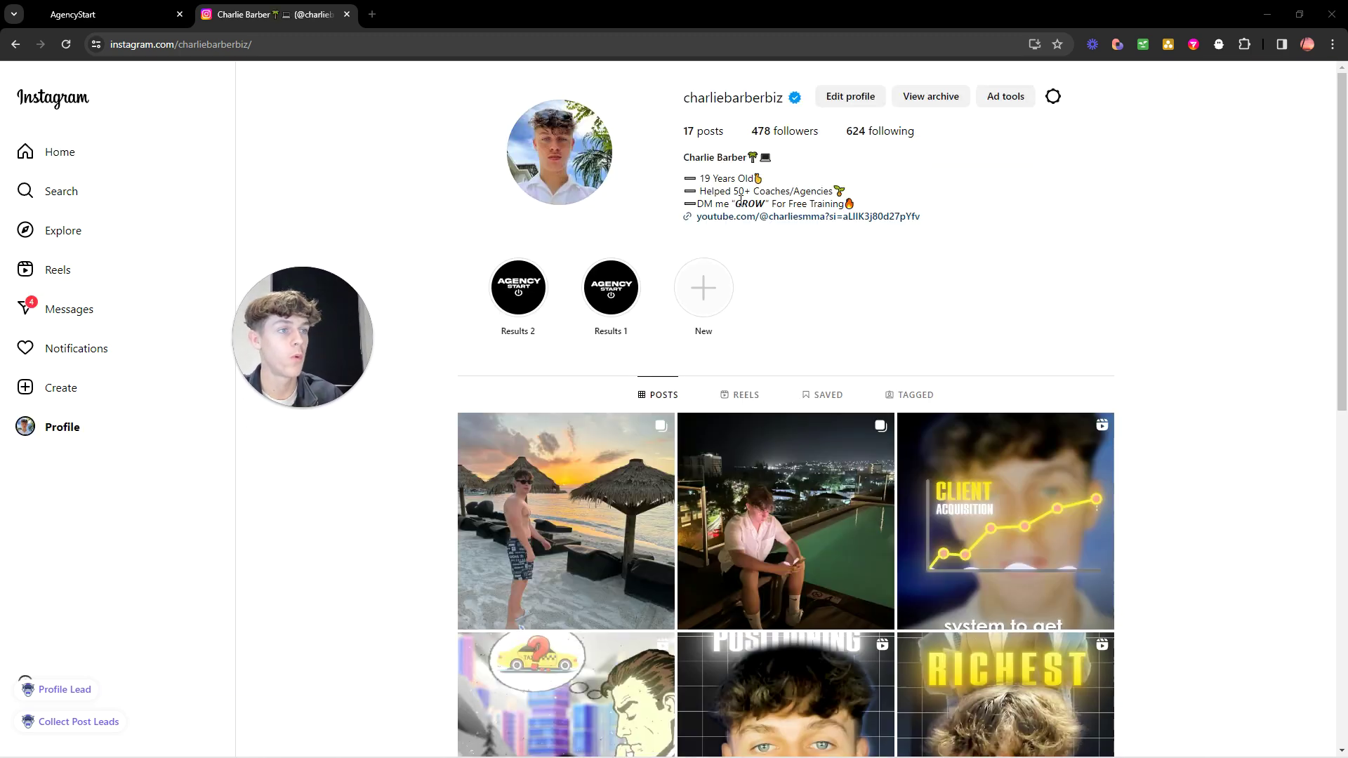
pyautogui.click(109, 10)
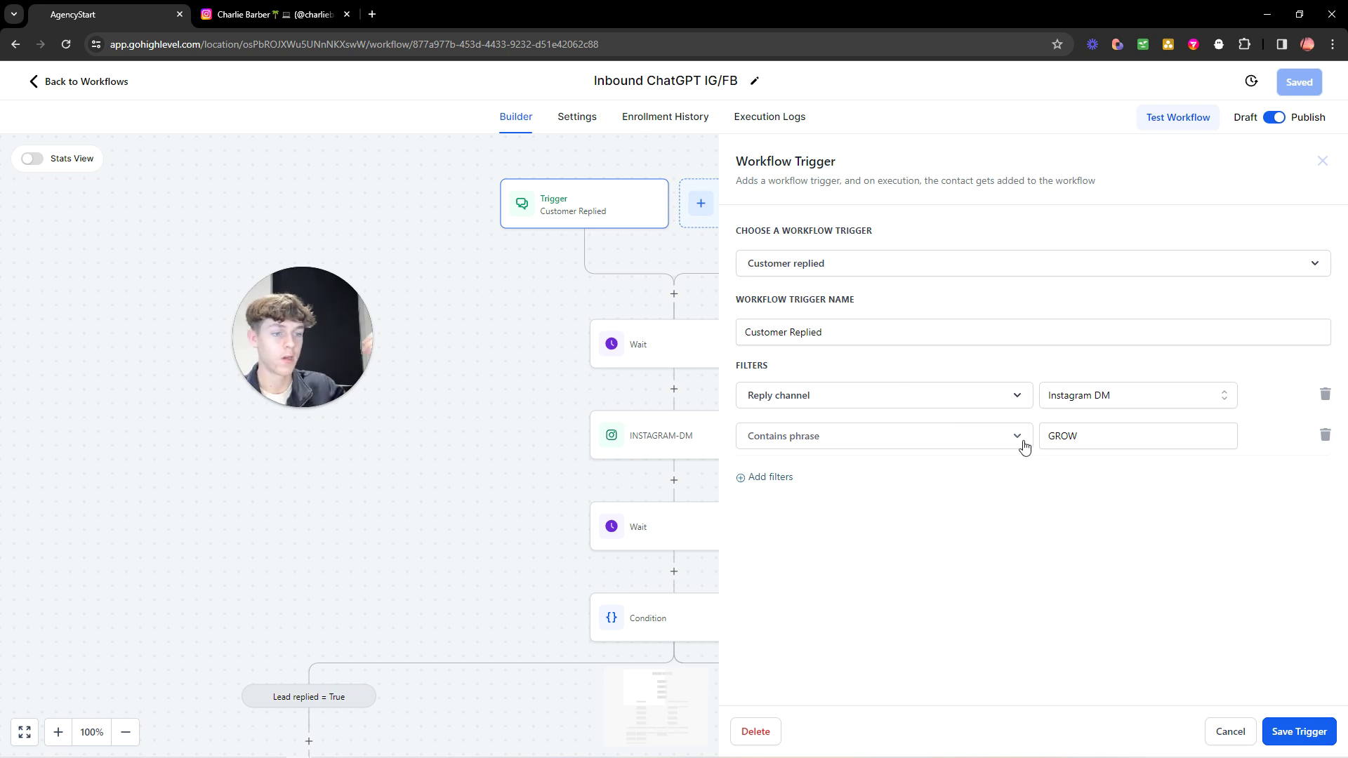
# - Close the trigger panel and inspect both Wait steps, including the one-minute delay
pyautogui.click(1324, 161)
pyautogui.scroll(-1, 853, 386)
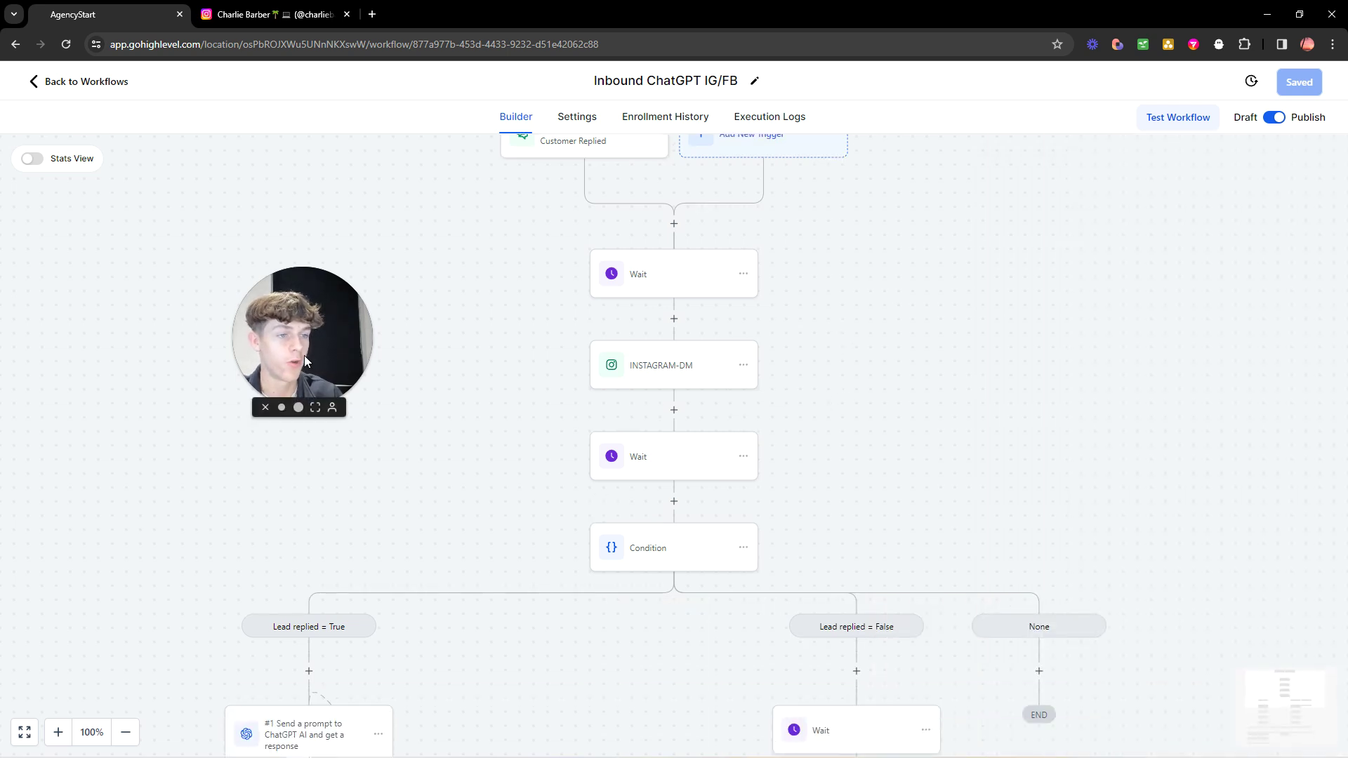
pyautogui.click(688, 461)
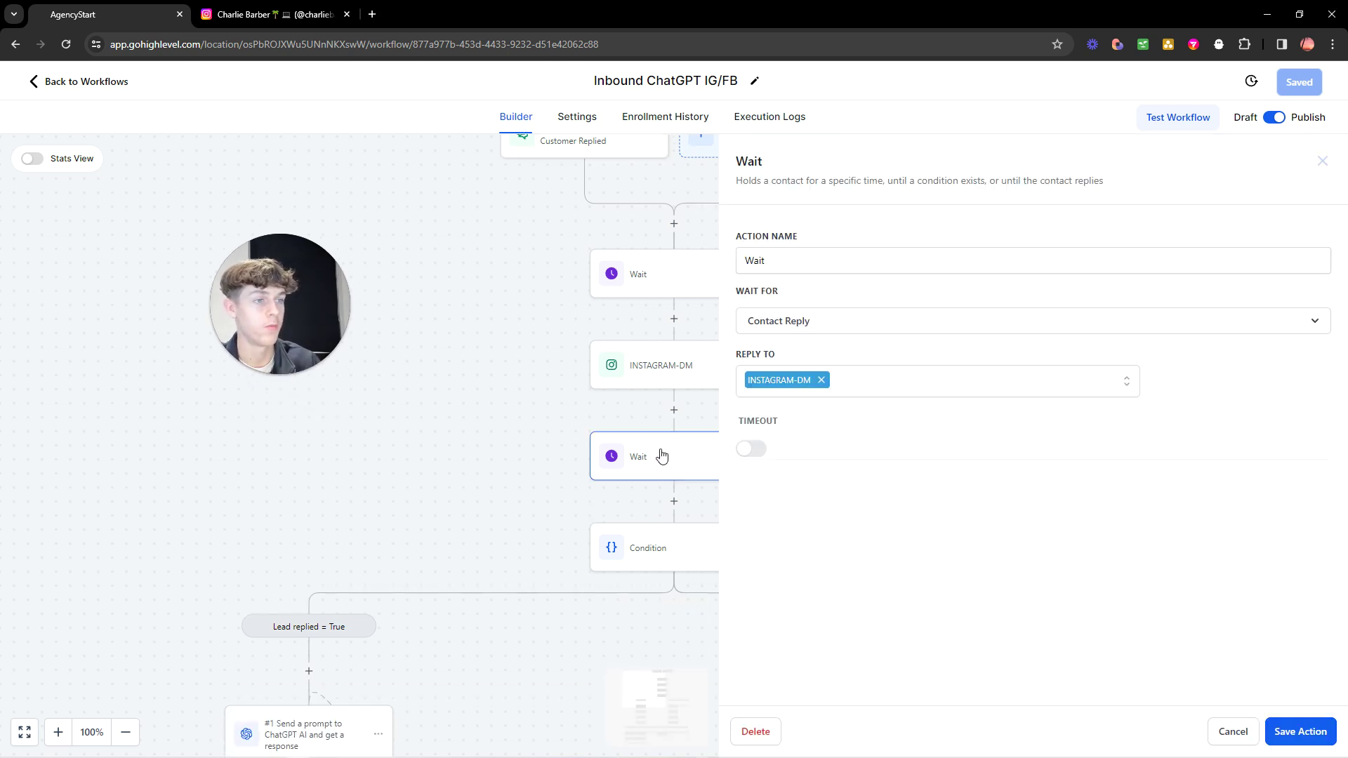
pyautogui.click(655, 280)
pyautogui.scroll(1, 651, 295)
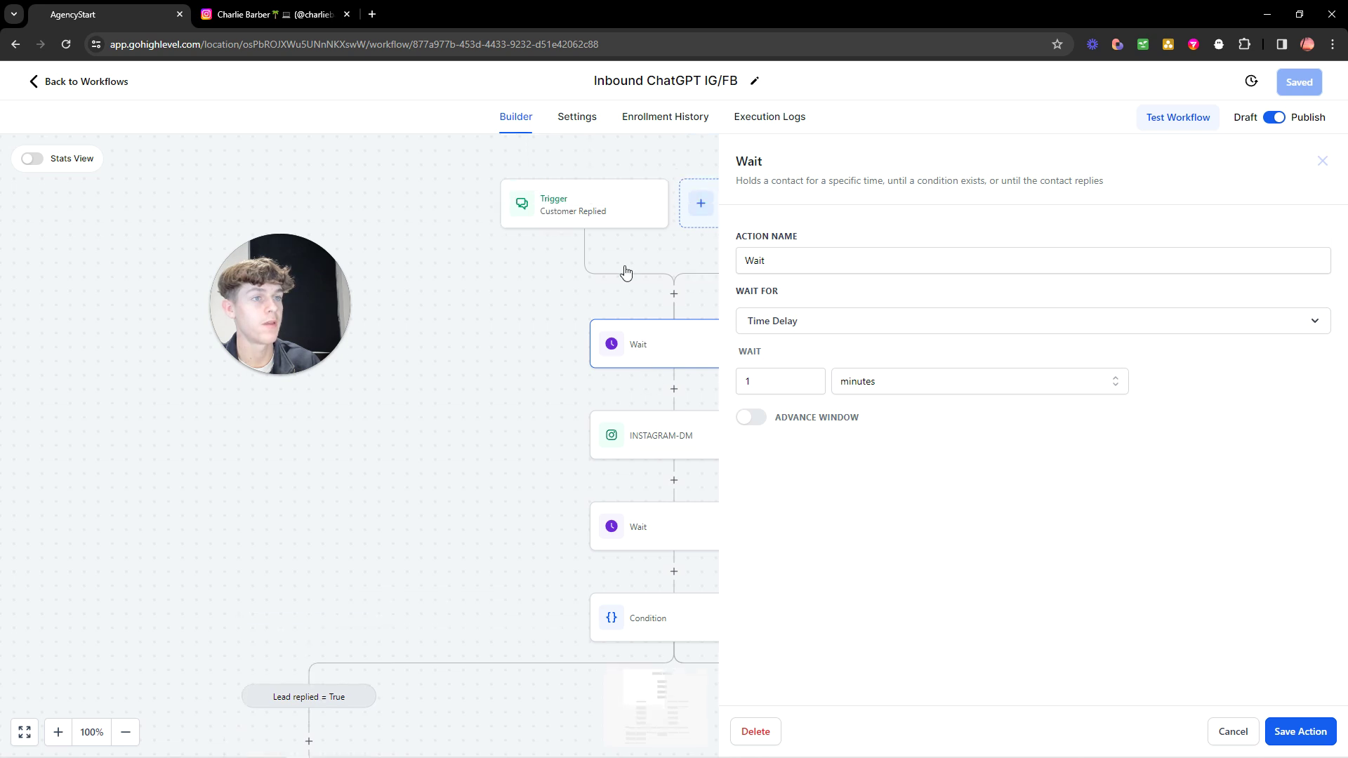
pyautogui.doubleClick(747, 382)
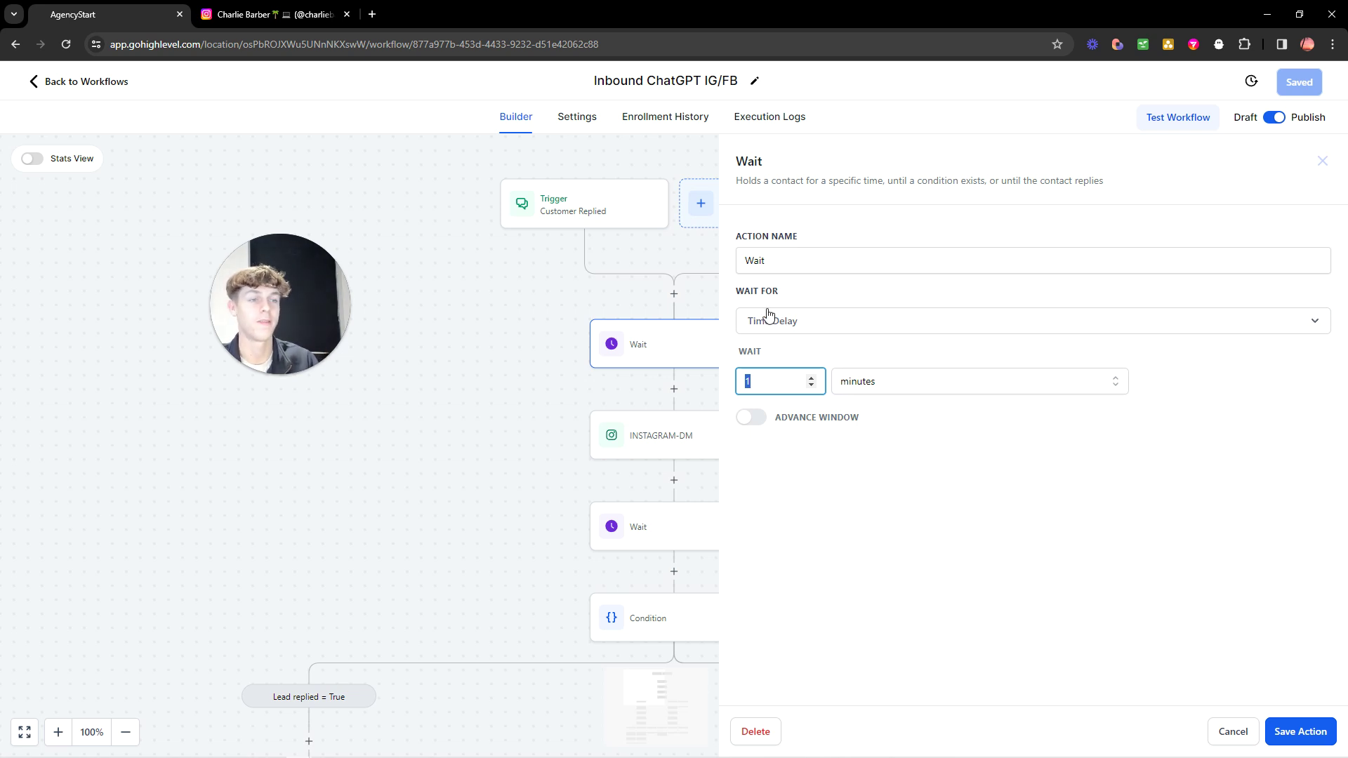
# - Review the INSTAGRAM-DM message without saving, then open the reply-wait step with no timeout
pyautogui.click(662, 435)
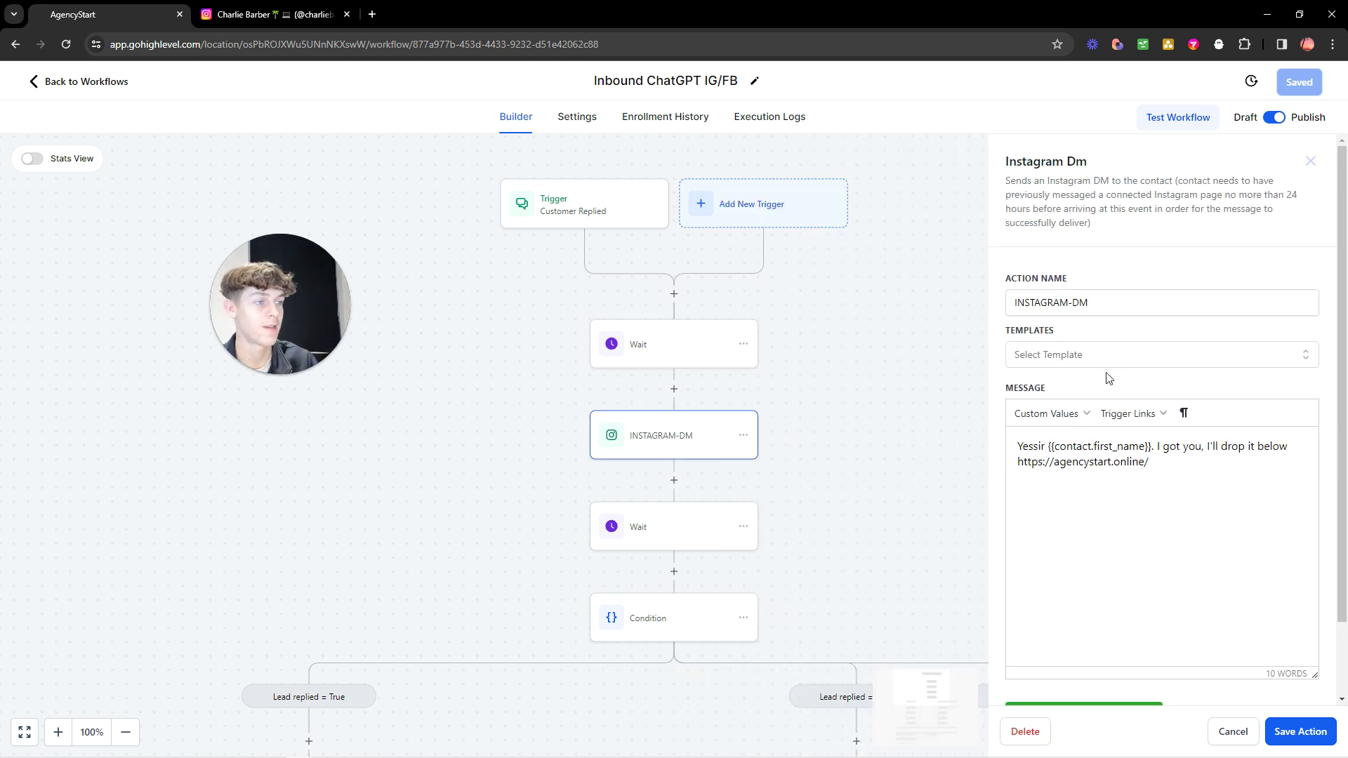
pyautogui.scroll(-1, 1102, 385)
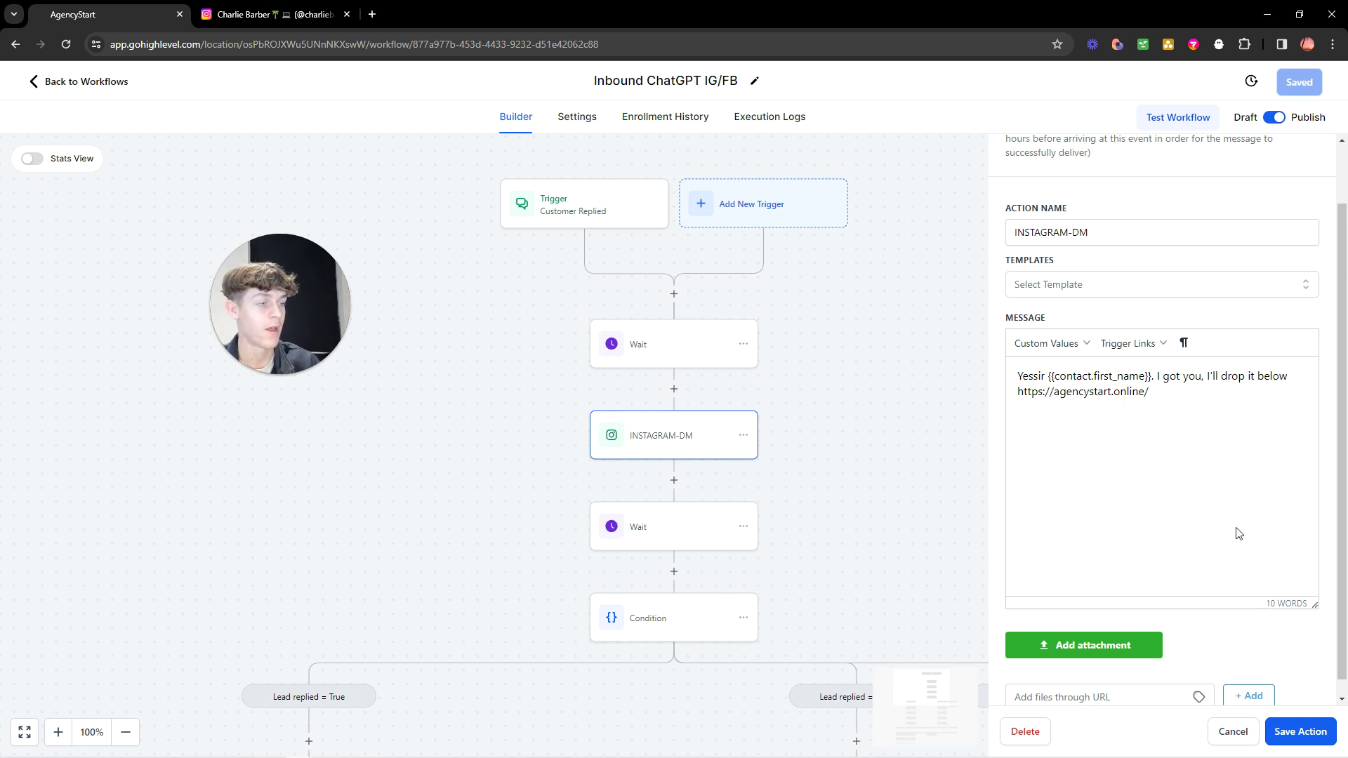
pyautogui.click(1236, 732)
pyautogui.scroll(-1, 849, 506)
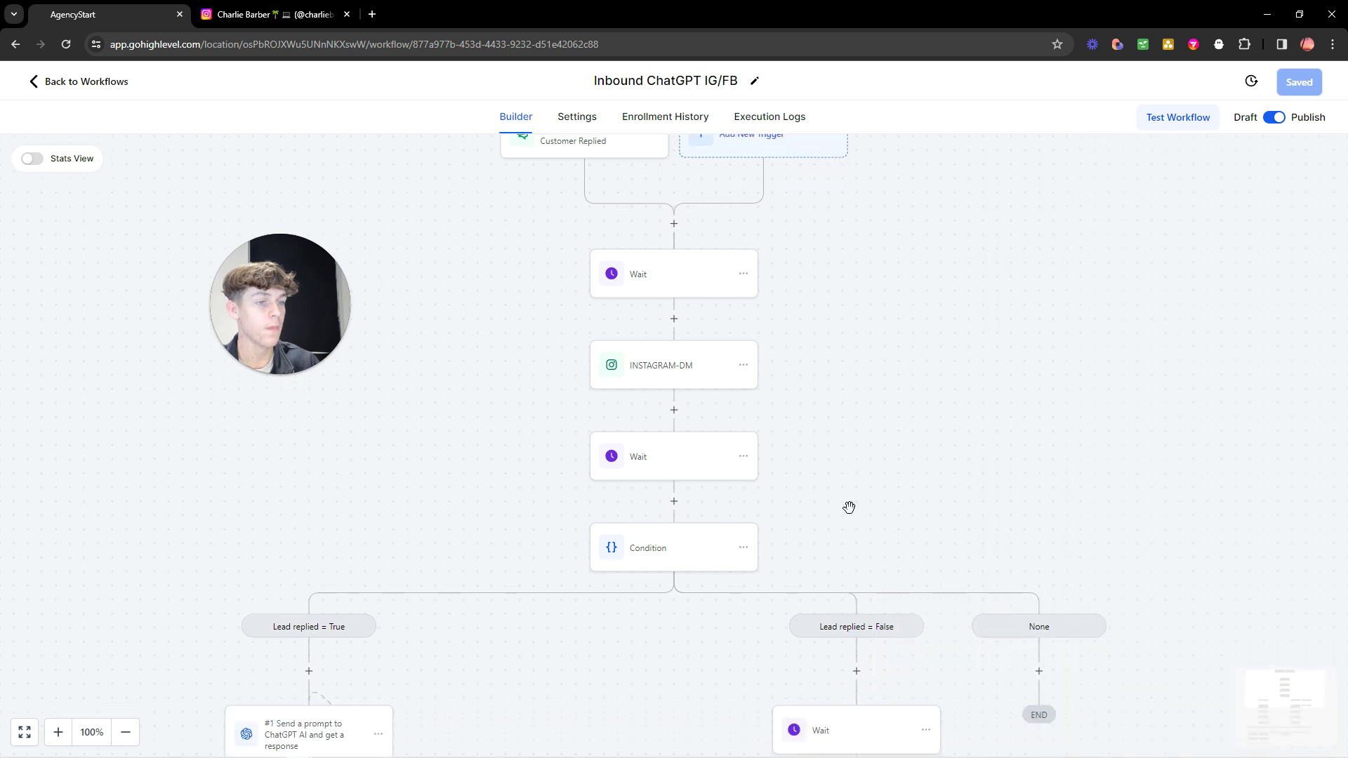
pyautogui.click(674, 465)
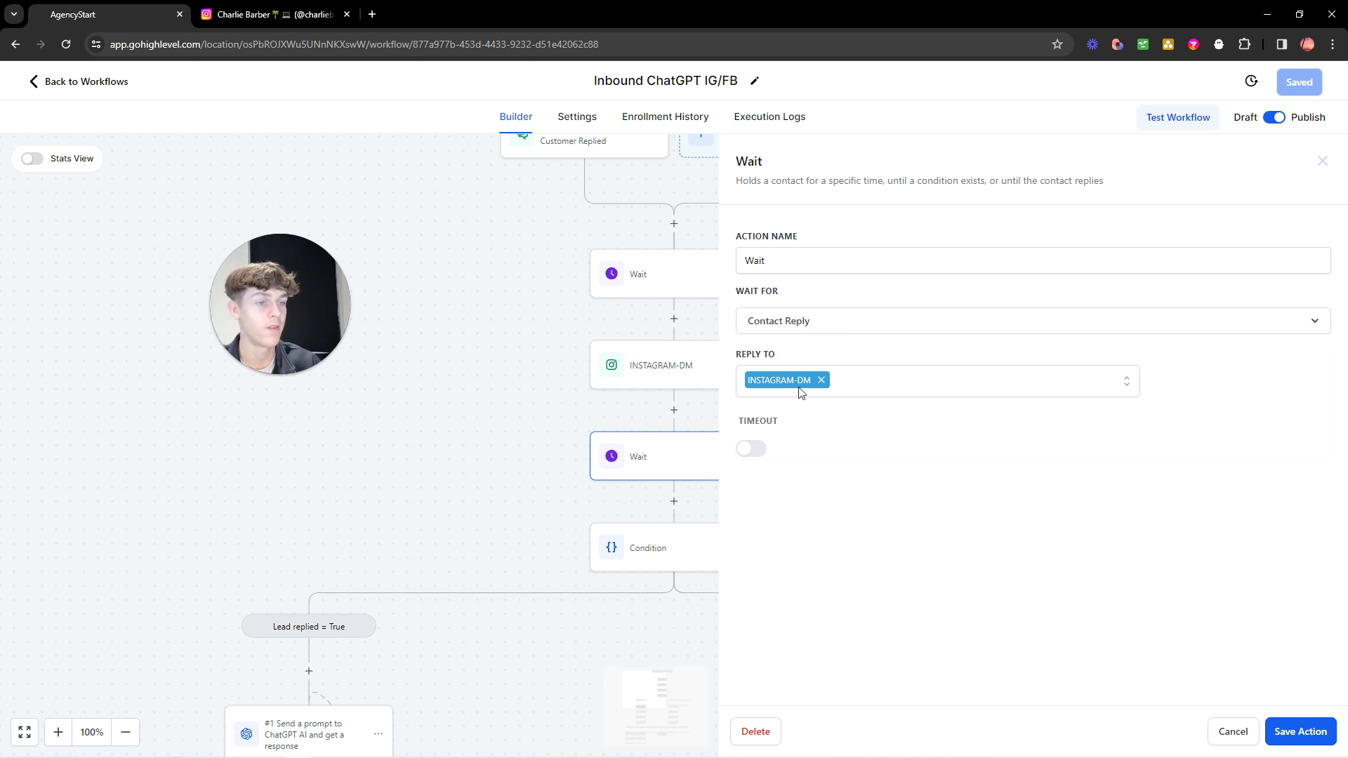
# - Close the wait settings, glance at the Condition, and cancel adding an If/Else step
pyautogui.click(504, 446)
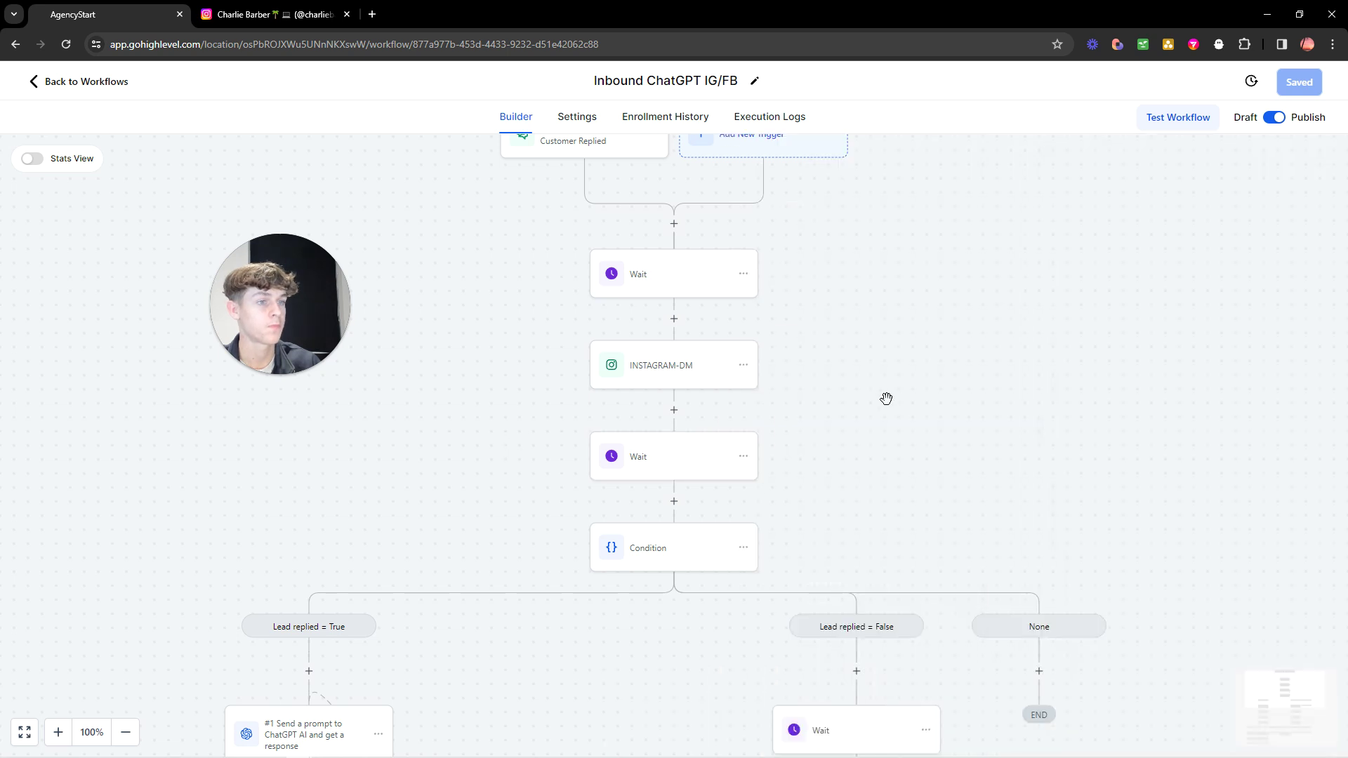
pyautogui.scroll(-1, 886, 399)
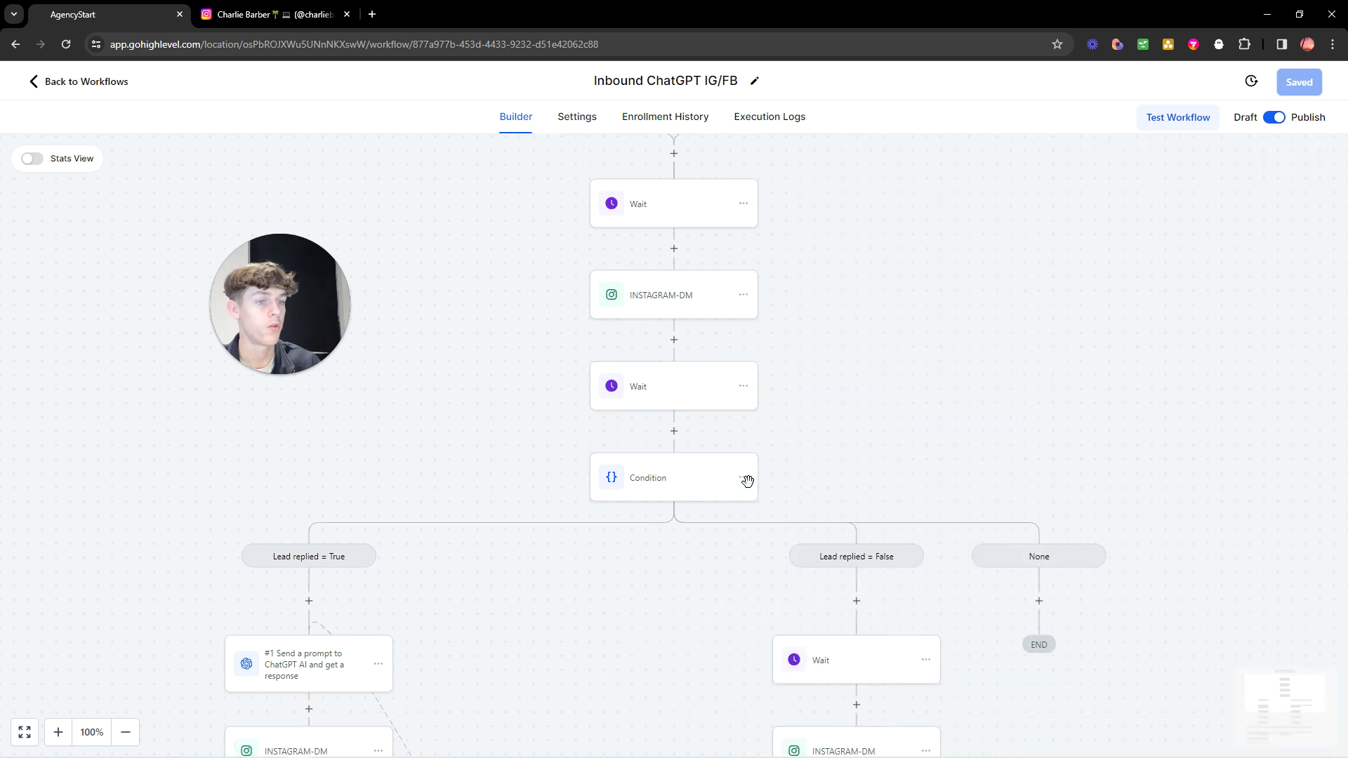
pyautogui.click(660, 483)
pyautogui.click(1311, 161)
pyautogui.scroll(1, 678, 446)
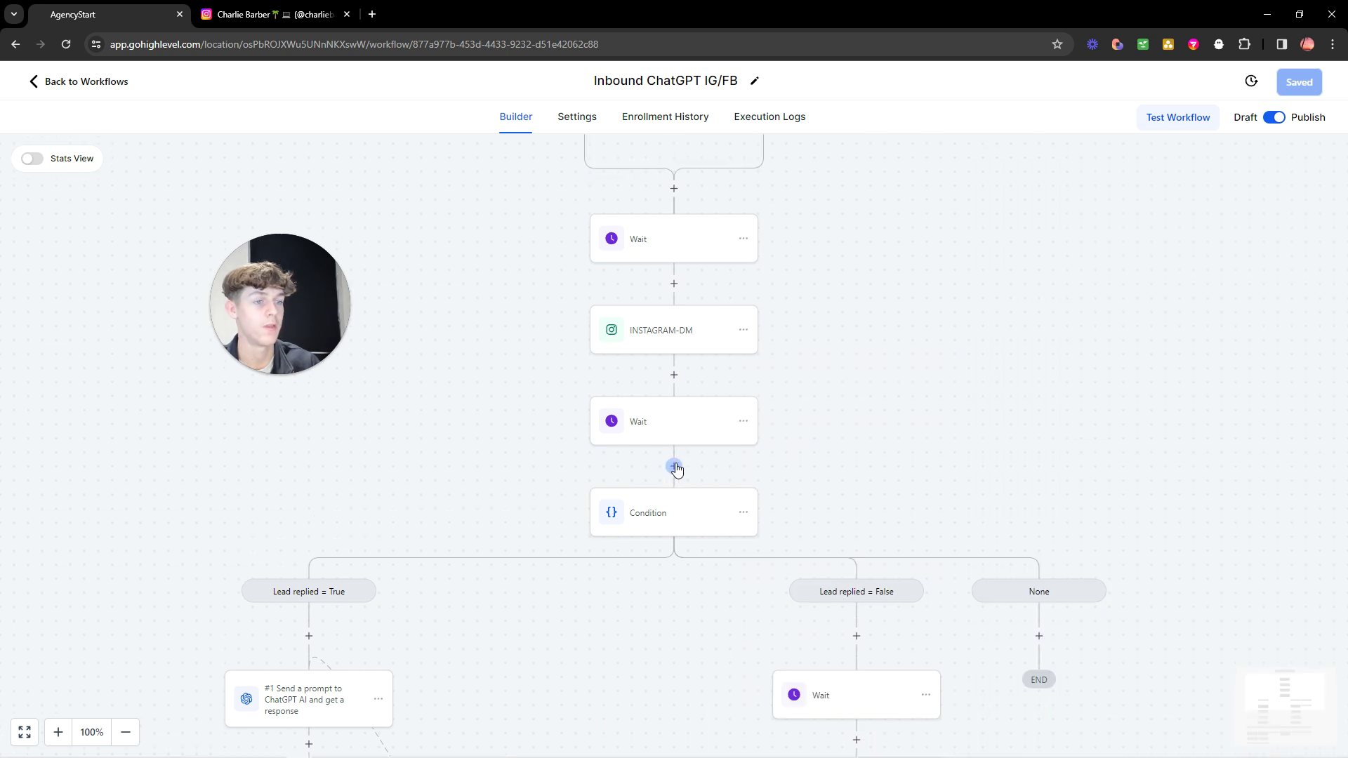
pyautogui.click(675, 466)
pyautogui.write('if')
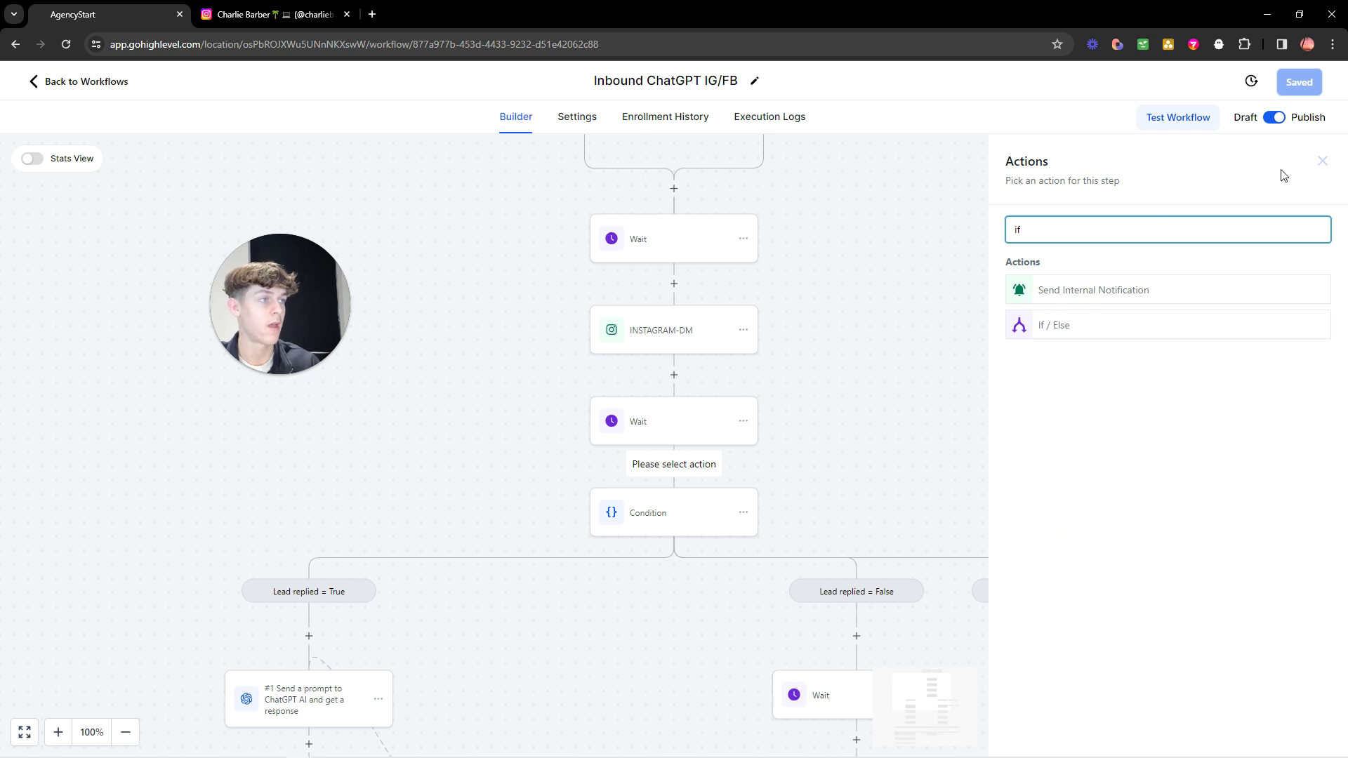
pyautogui.click(1322, 161)
# - Review the Condition's Lead replied = True, Lead replied = False and None branches
pyautogui.click(671, 518)
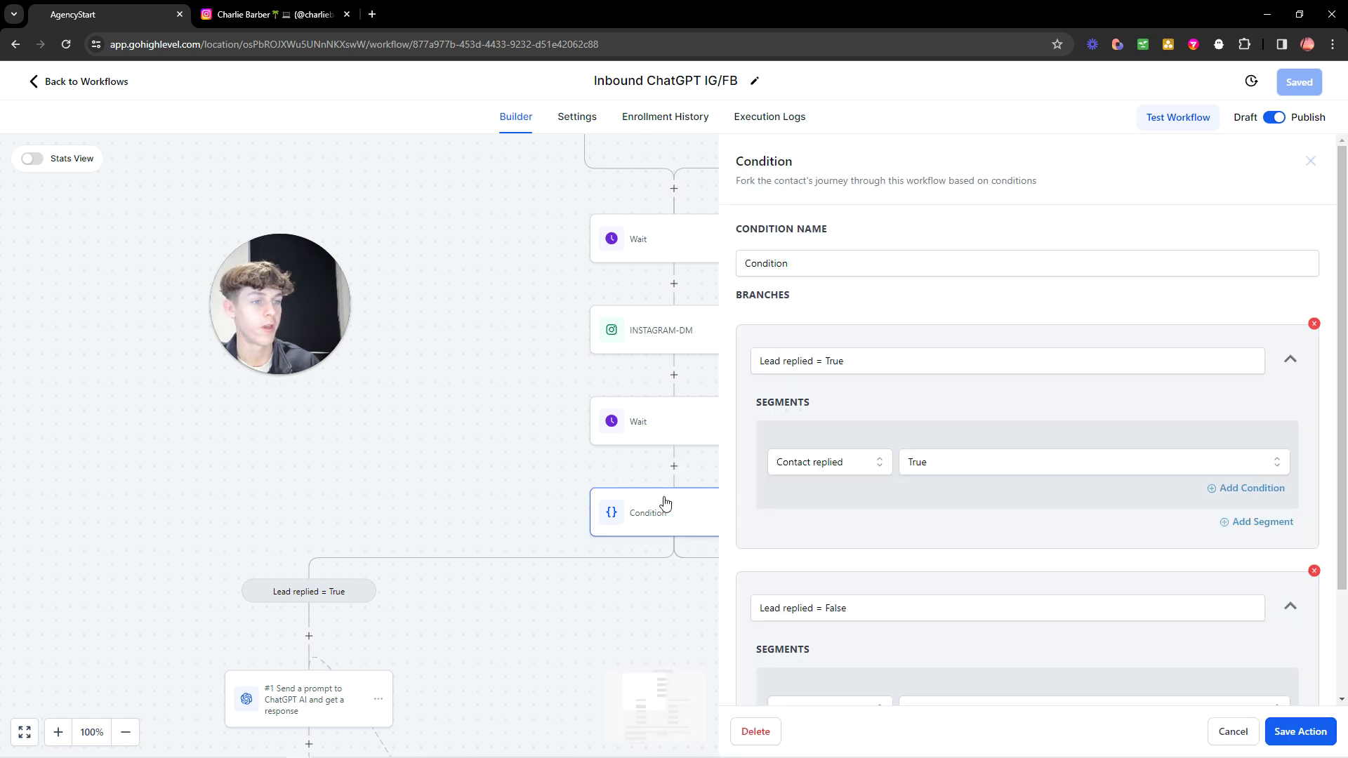
pyautogui.moveTo(761, 364); pyautogui.dragTo(815, 362)
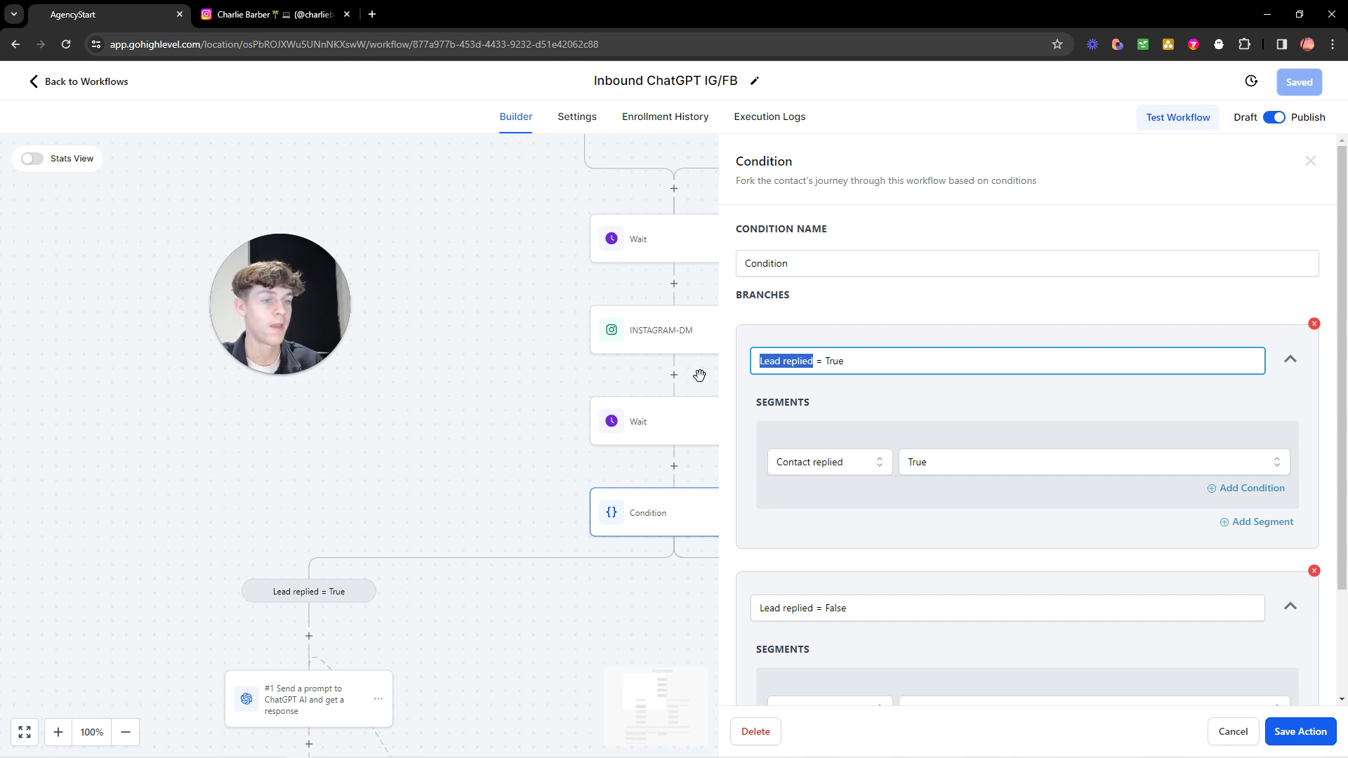
pyautogui.scroll(-3, 401, 568)
pyautogui.scroll(-2, 235, 601)
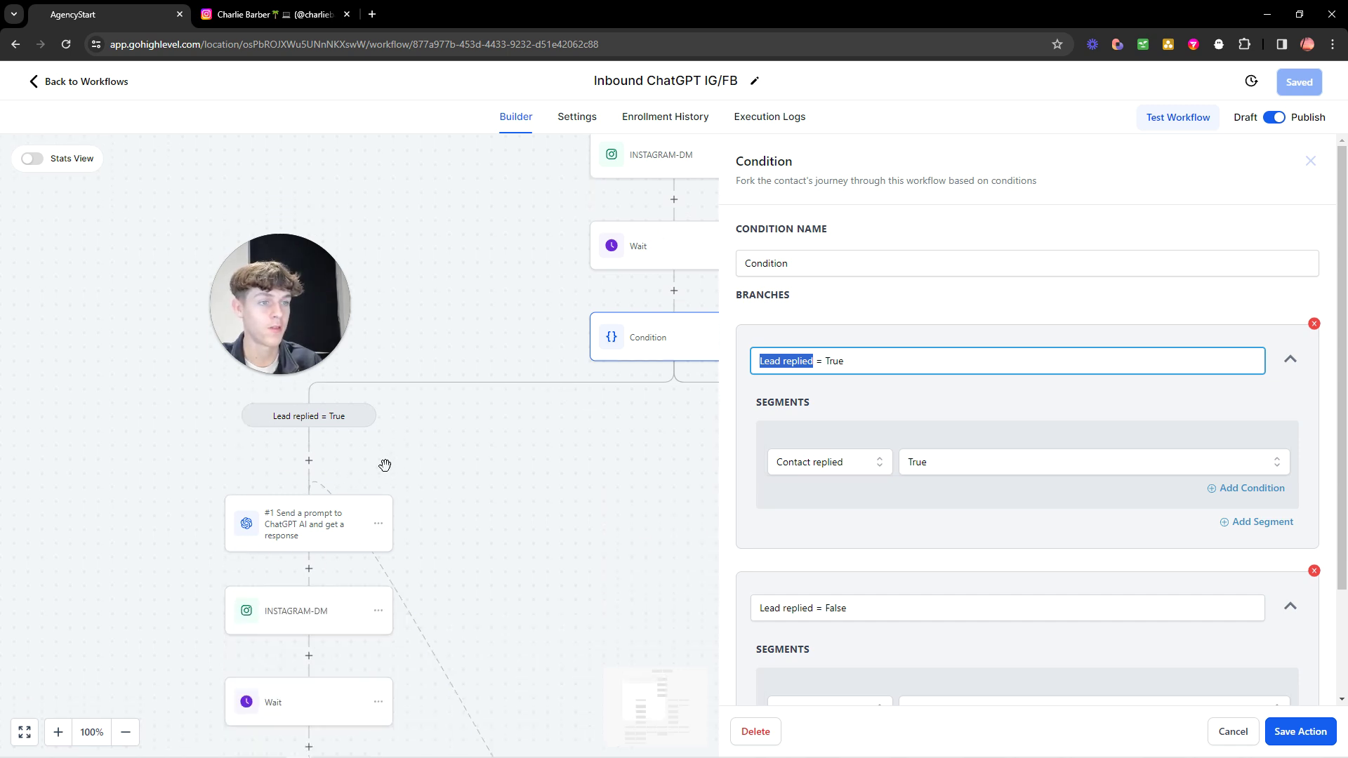
pyautogui.scroll(1, 387, 470)
pyautogui.click(1311, 162)
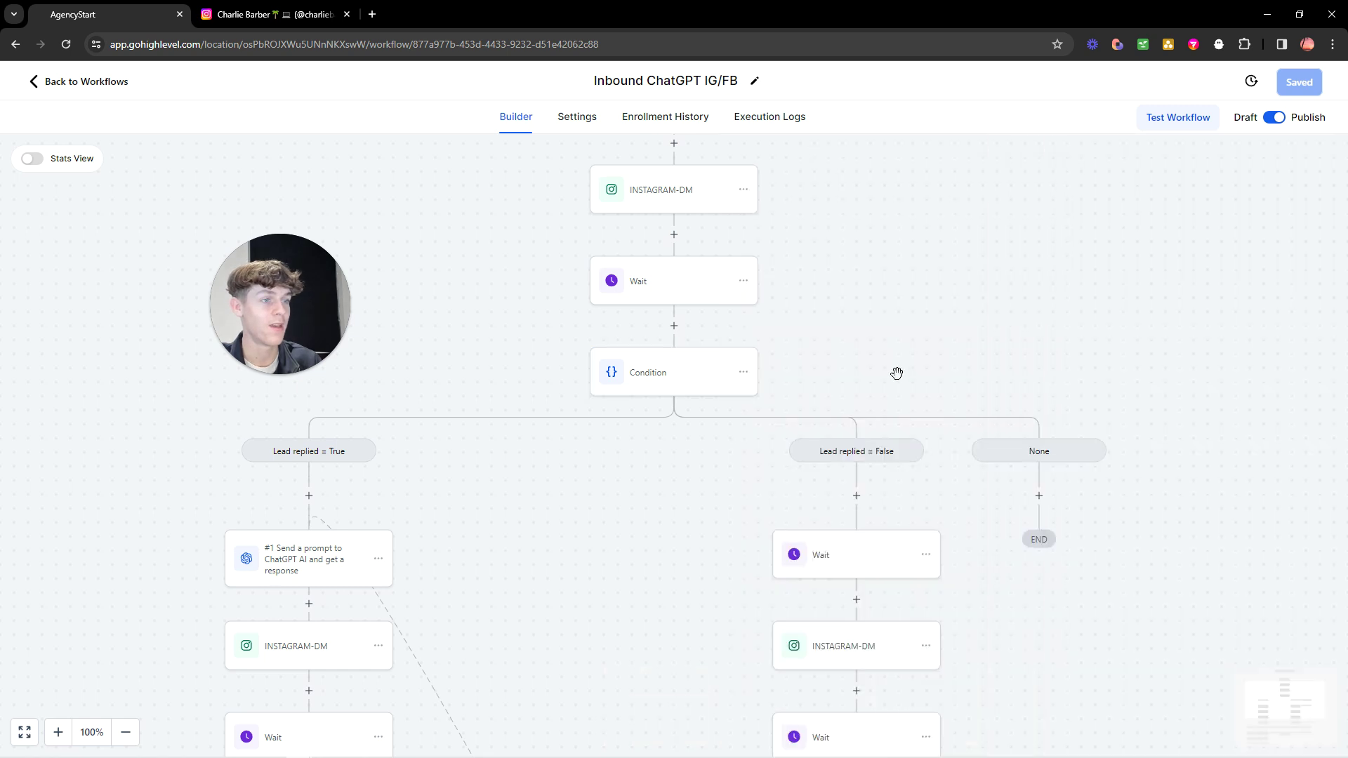
pyautogui.scroll(-1, 891, 379)
pyautogui.click(848, 525)
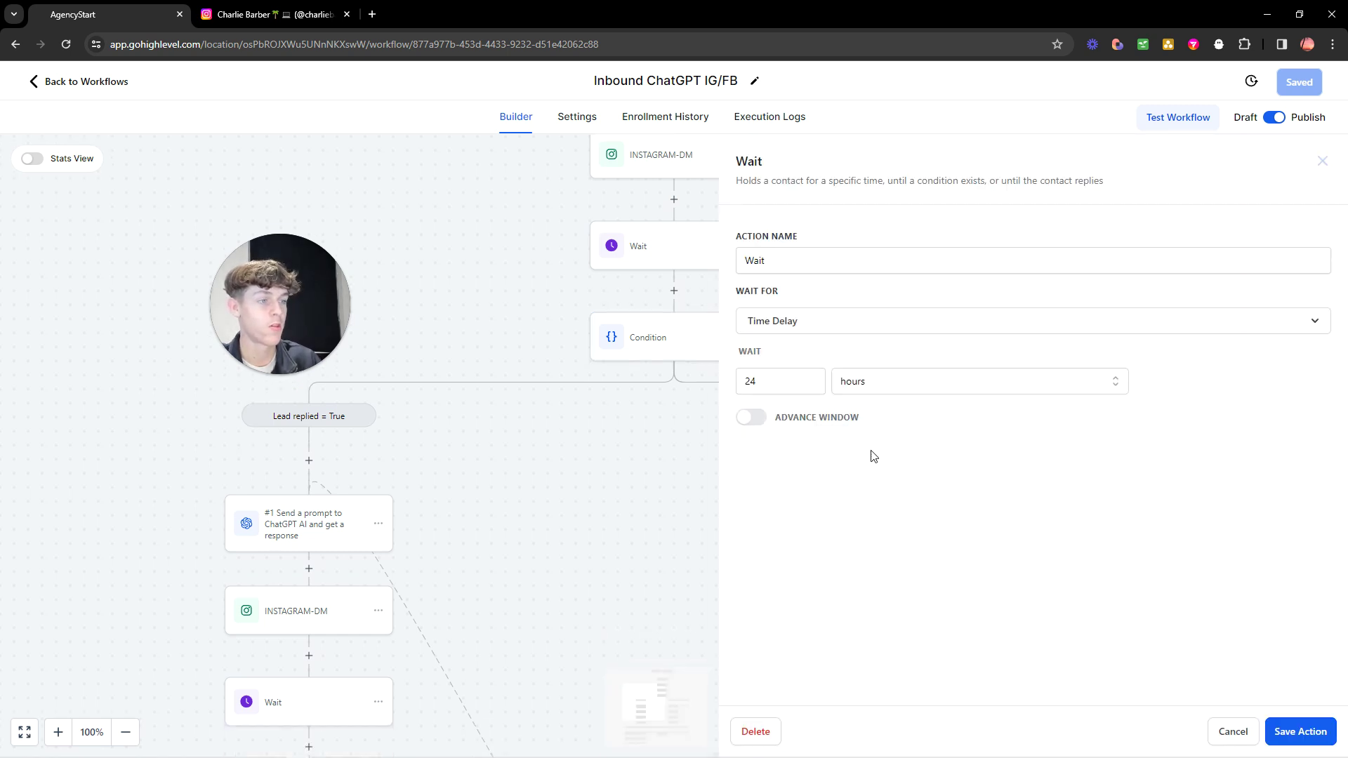
pyautogui.click(1229, 732)
pyautogui.scroll(-1, 909, 566)
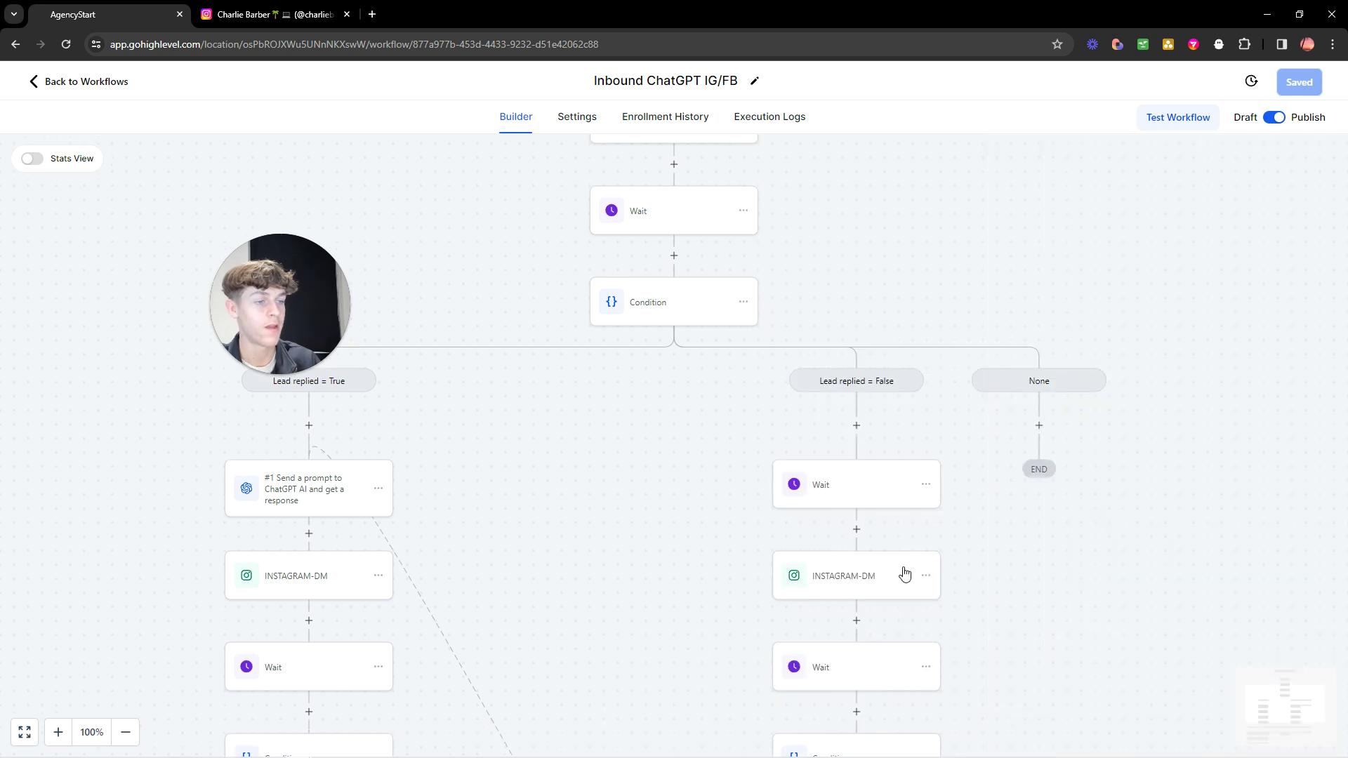
pyautogui.click(849, 577)
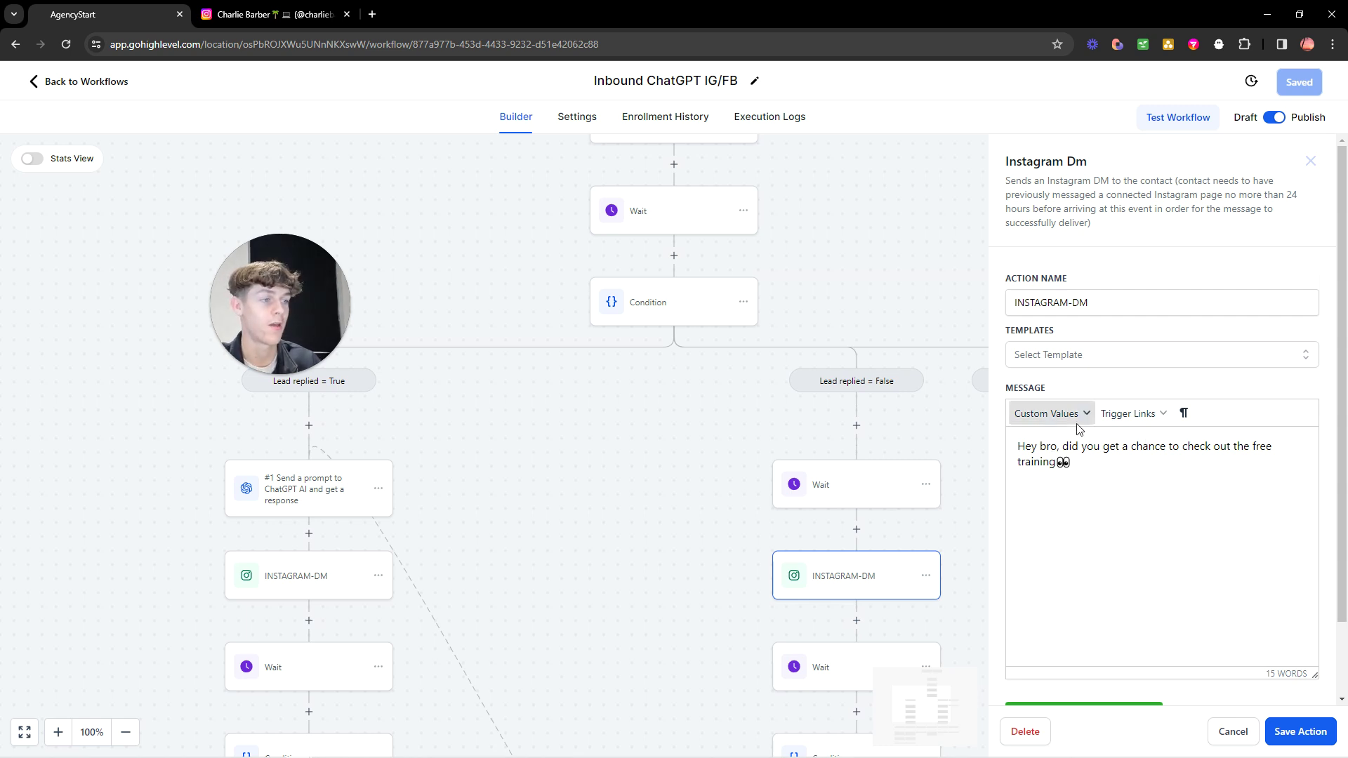
pyautogui.click(1312, 164)
pyautogui.scroll(-2, 941, 393)
pyautogui.scroll(-1, 725, 532)
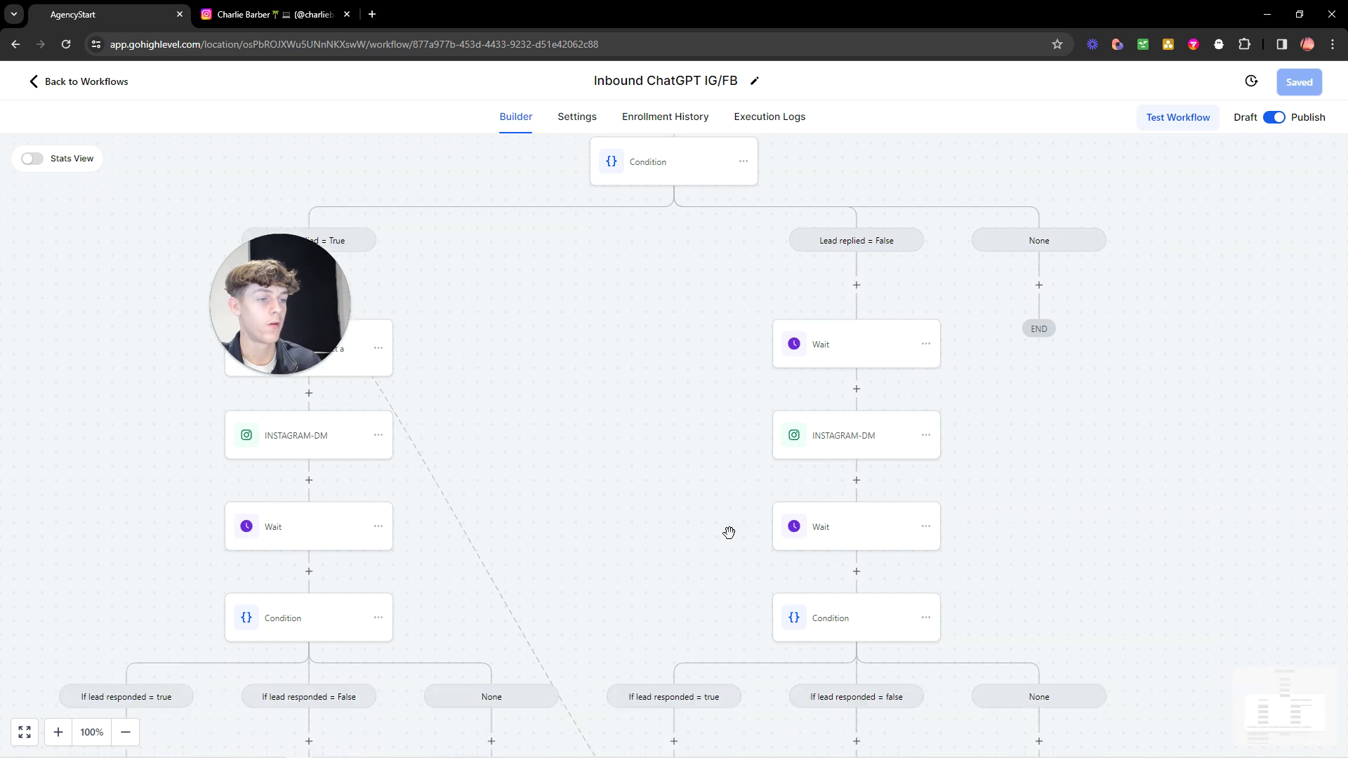
pyautogui.click(846, 528)
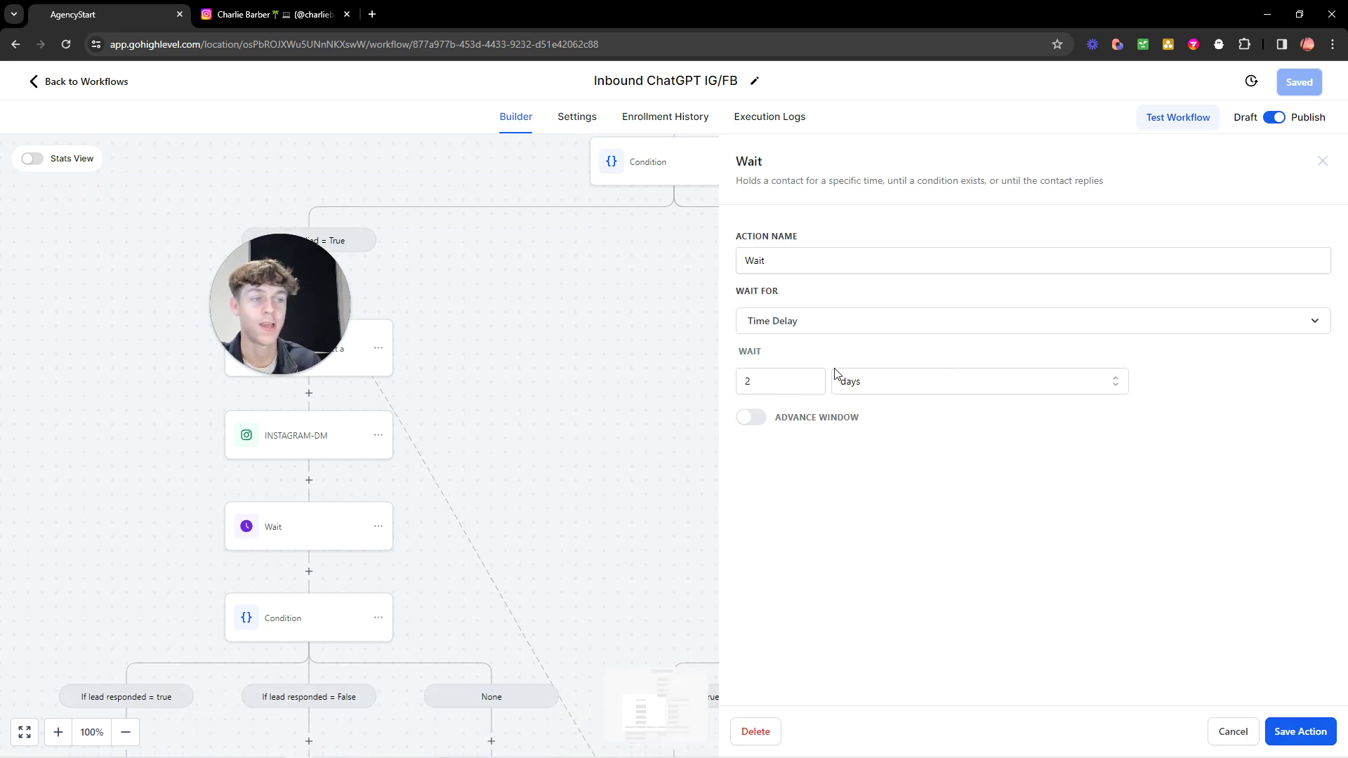
pyautogui.click(1316, 164)
pyautogui.scroll(-2, 1026, 346)
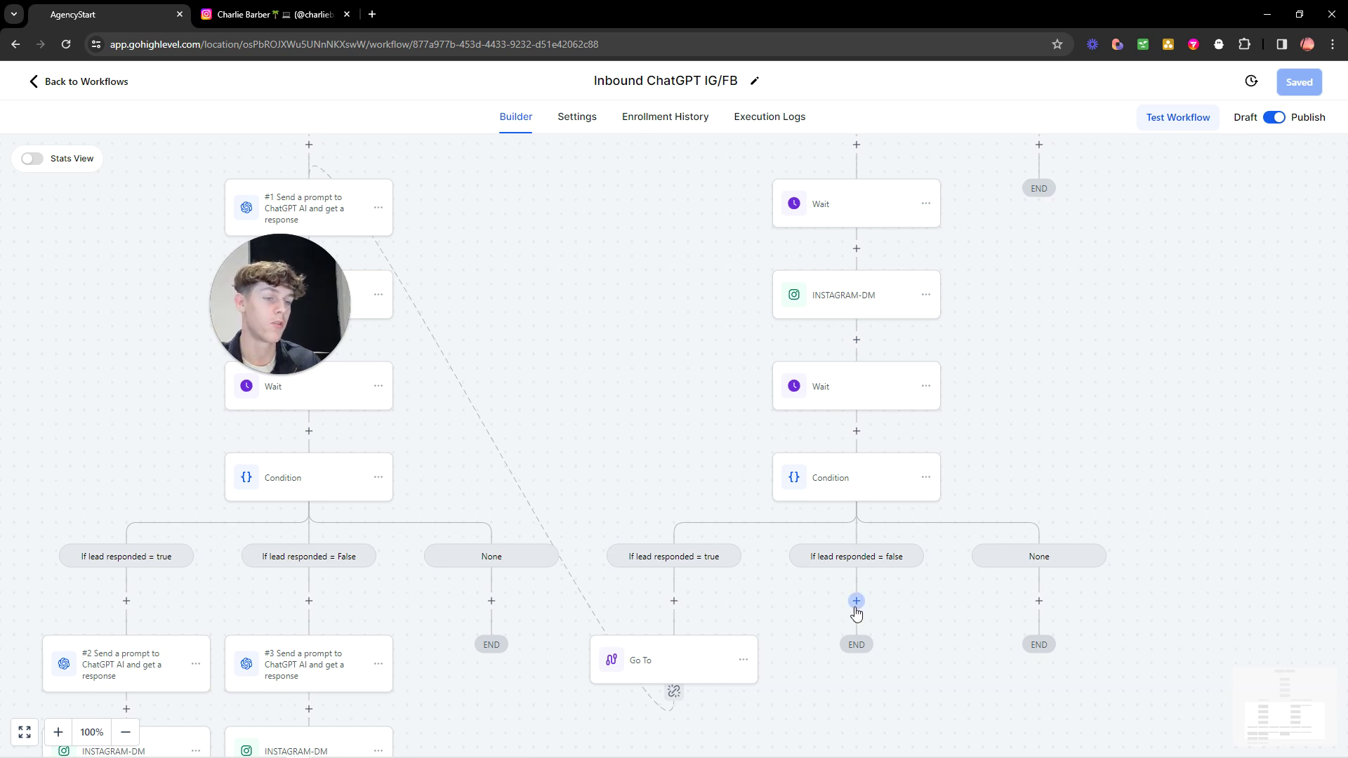
pyautogui.click(856, 601)
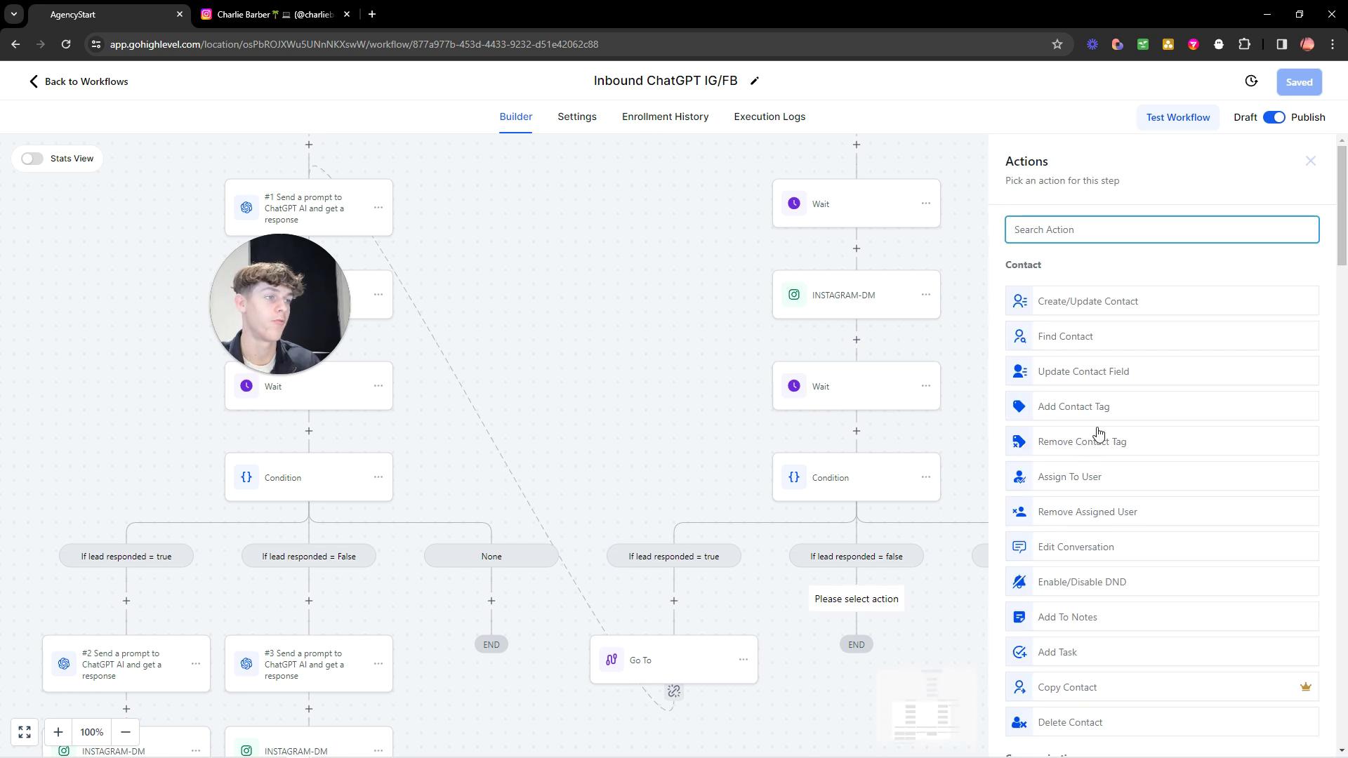
pyautogui.scroll(-4, 1081, 381)
pyautogui.scroll(-4, 1078, 409)
pyautogui.scroll(-9, 1116, 576)
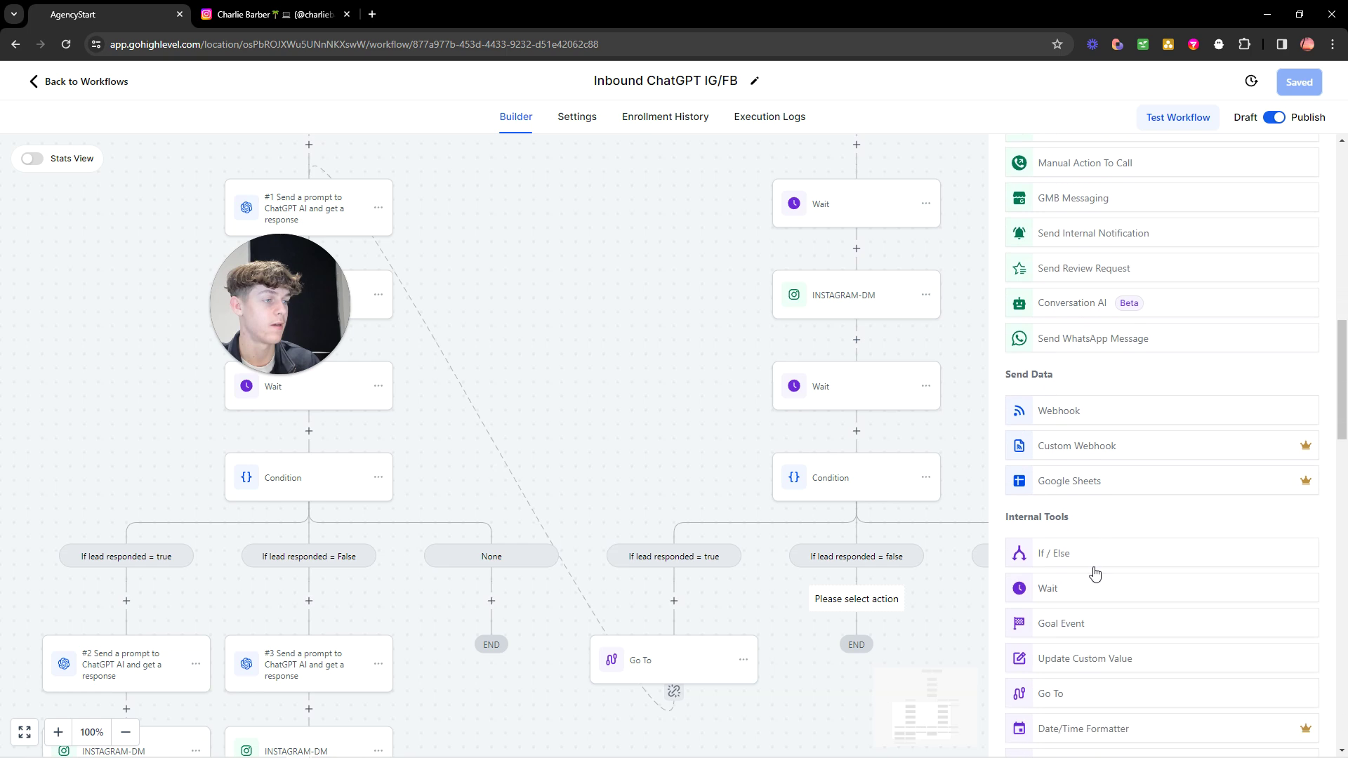
pyautogui.scroll(9, 1112, 610)
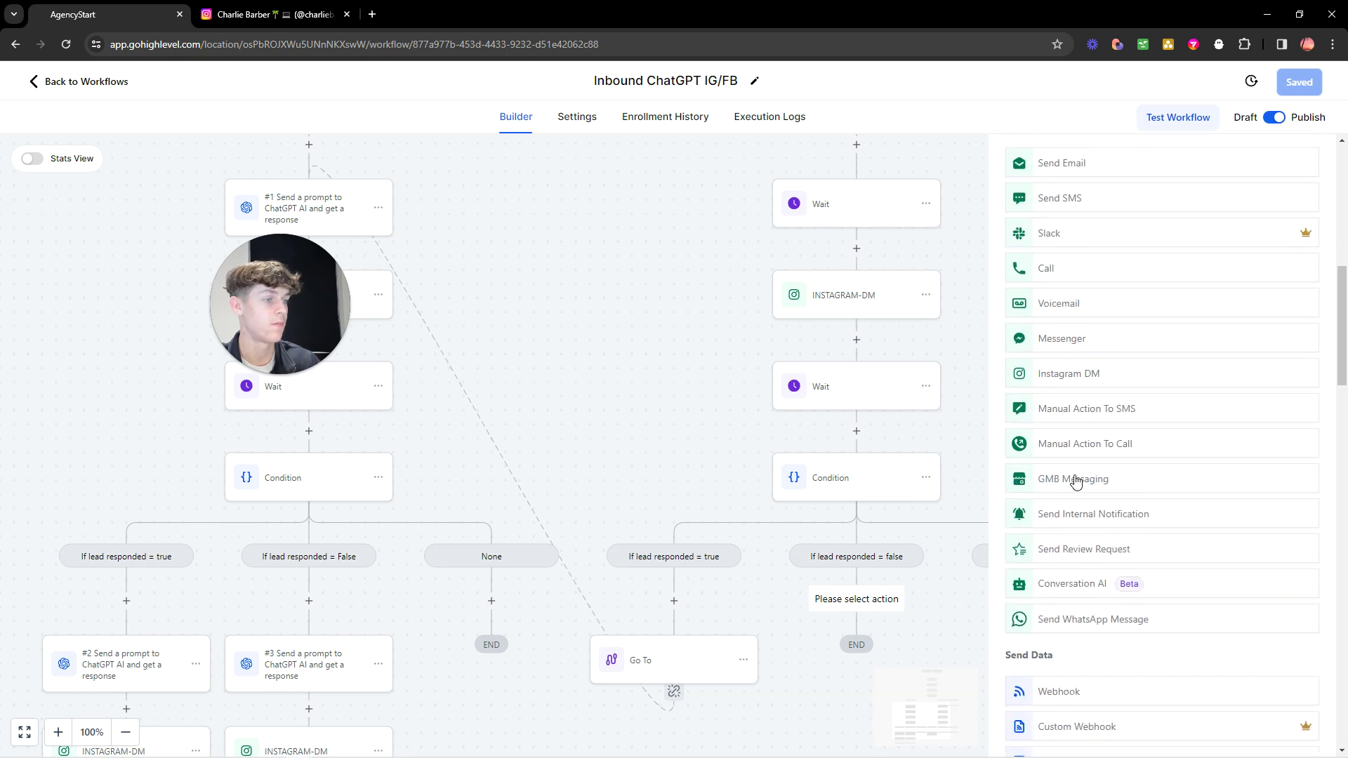
pyautogui.scroll(-2, 1085, 492)
pyautogui.scroll(-2, 1085, 569)
pyautogui.scroll(7, 1099, 597)
pyautogui.scroll(-2, 1093, 577)
pyautogui.scroll(7, 1093, 590)
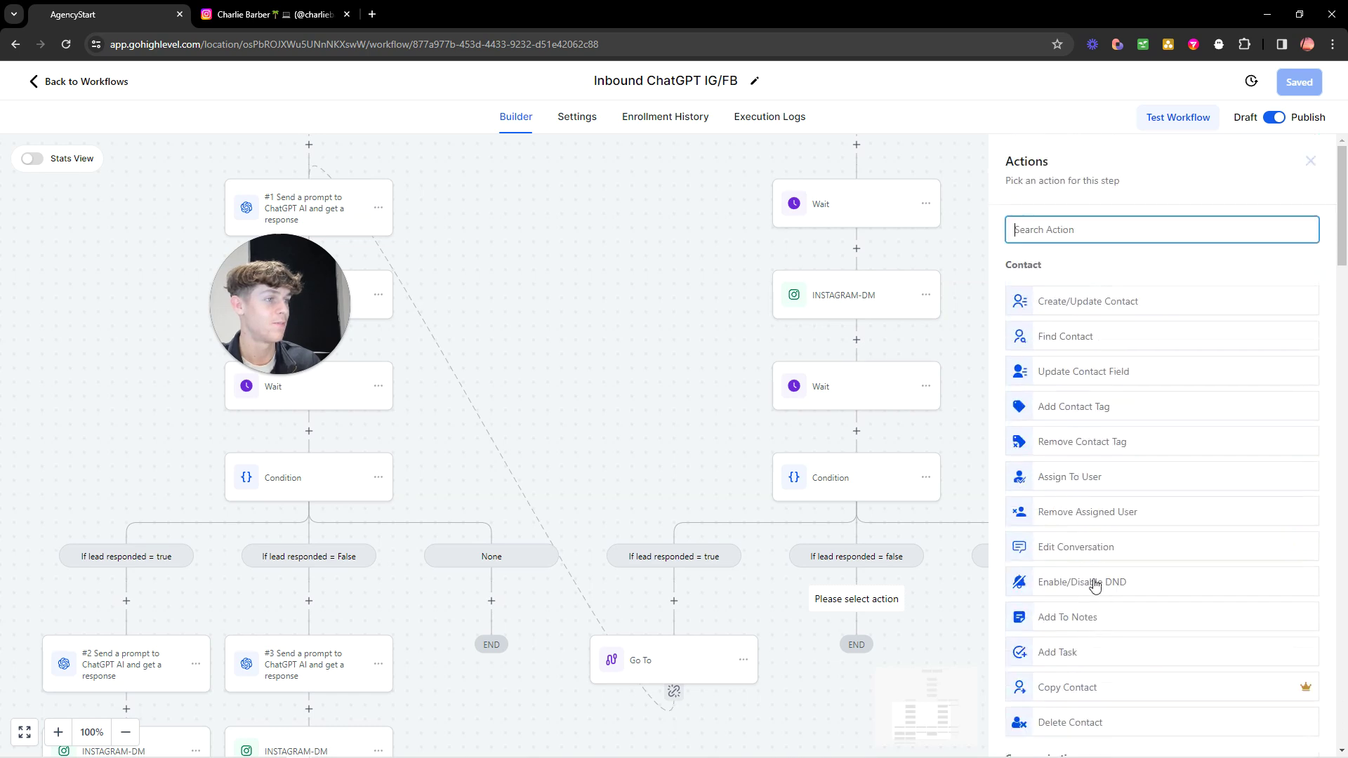
pyautogui.click(1101, 227)
pyautogui.write('cha')
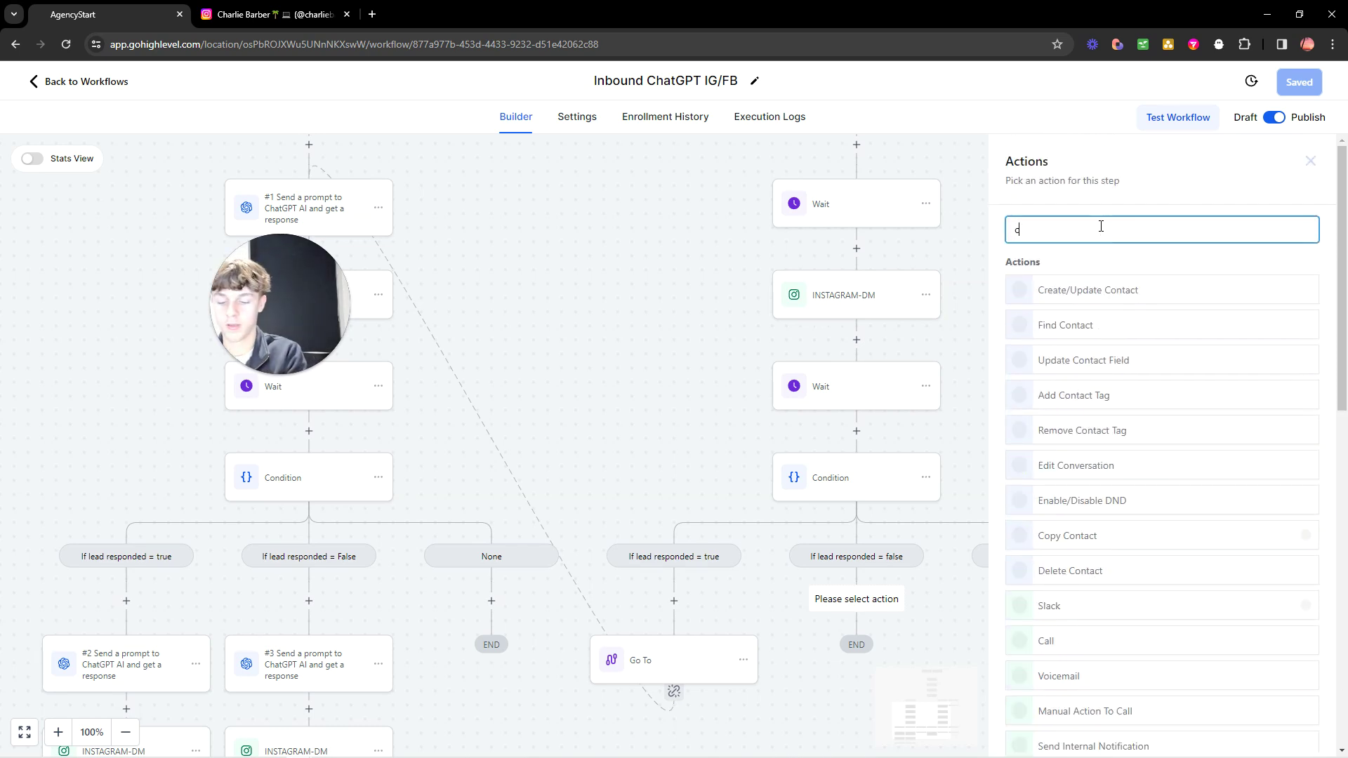
pyautogui.click(1102, 293)
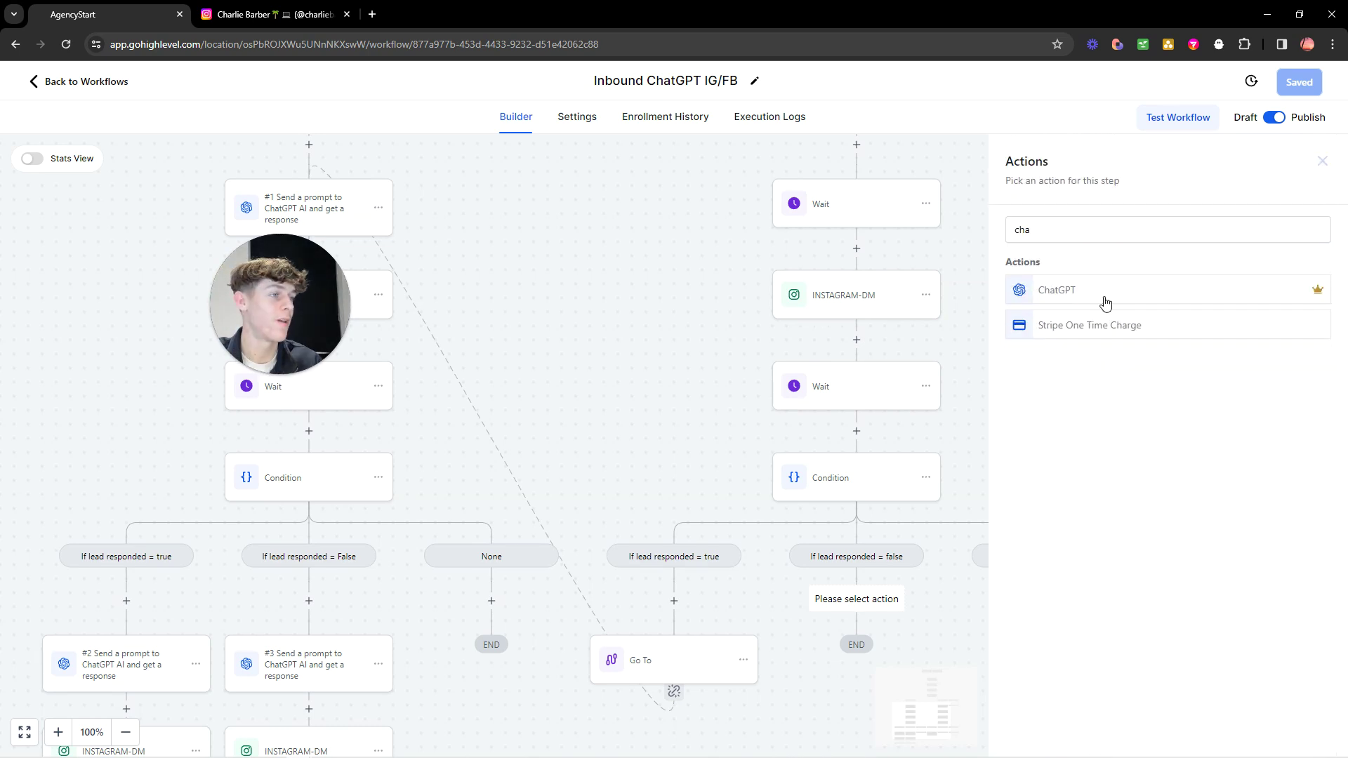
pyautogui.click(1048, 339)
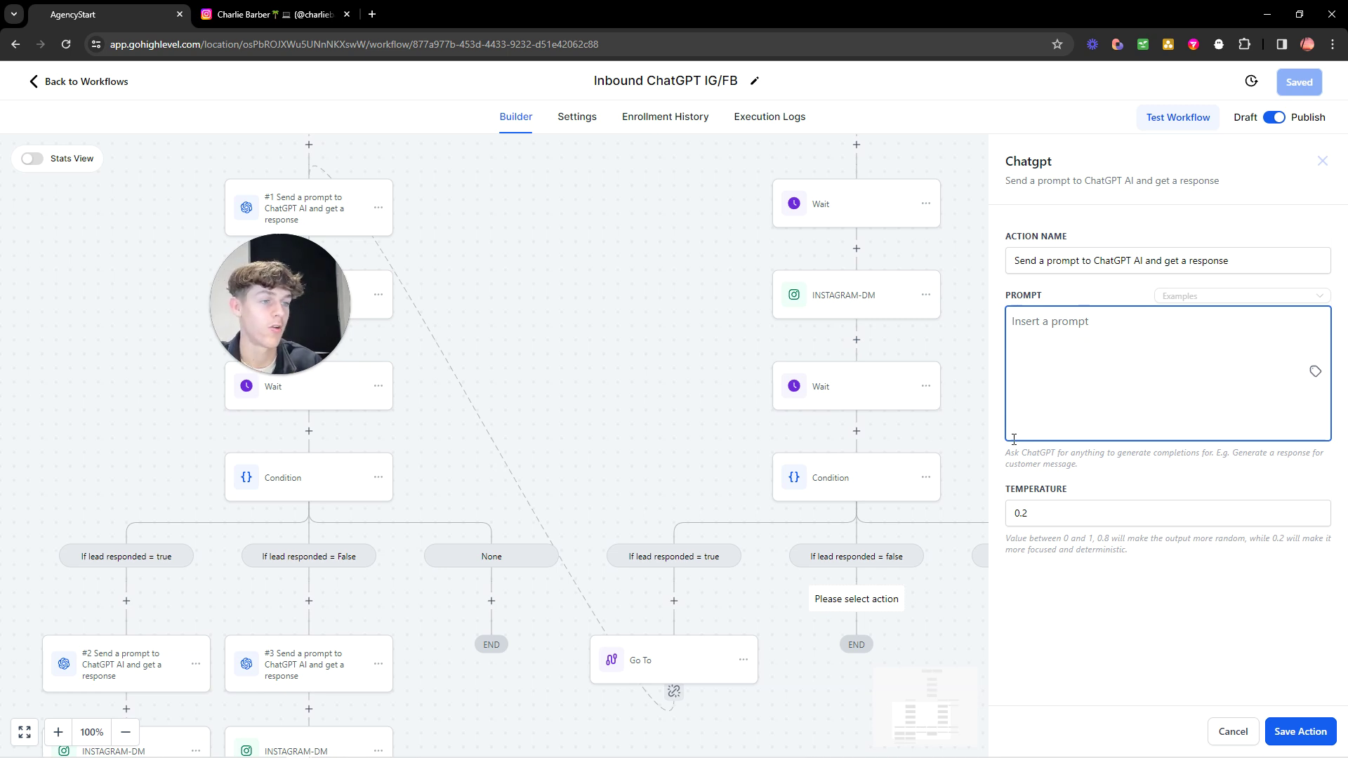
pyautogui.scroll(1, 853, 360)
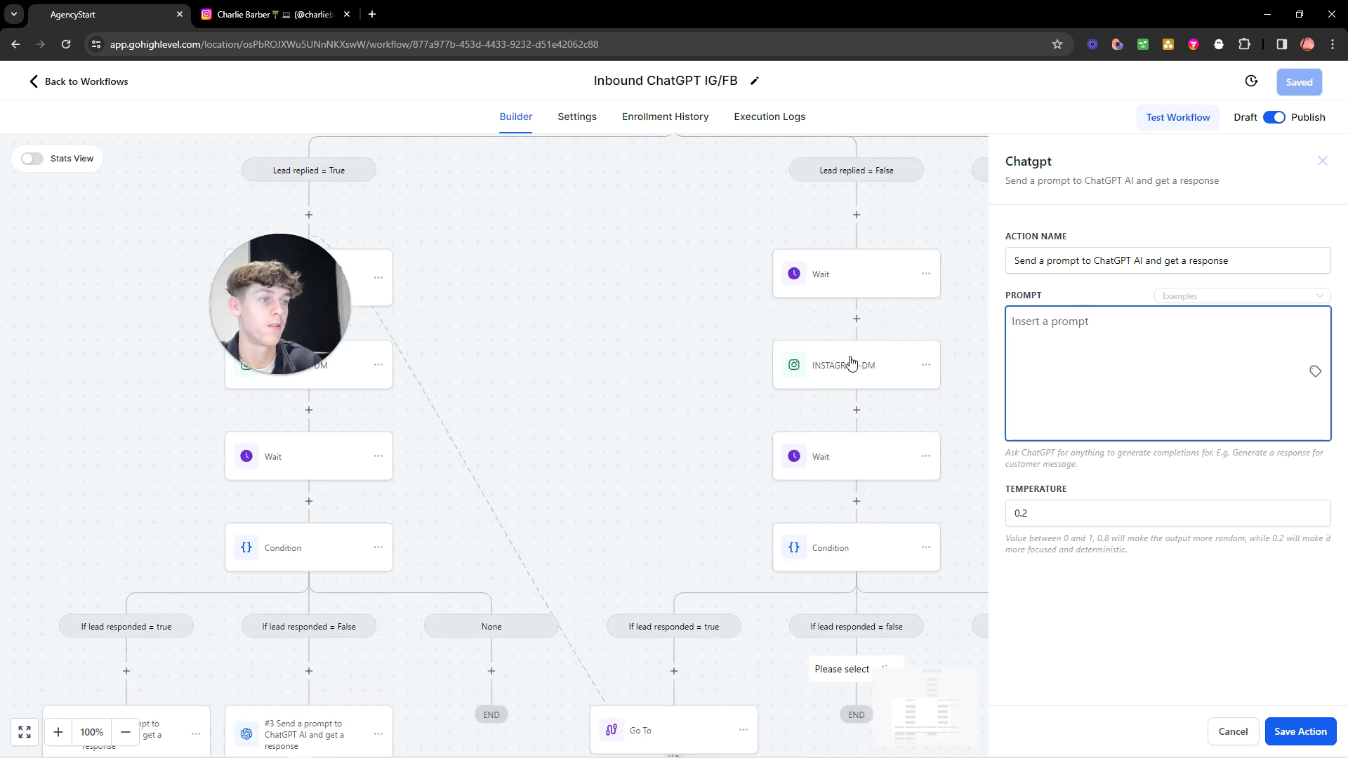
# - Close the unsaved ChatGPT action settings without saving
pyautogui.click(1318, 159)
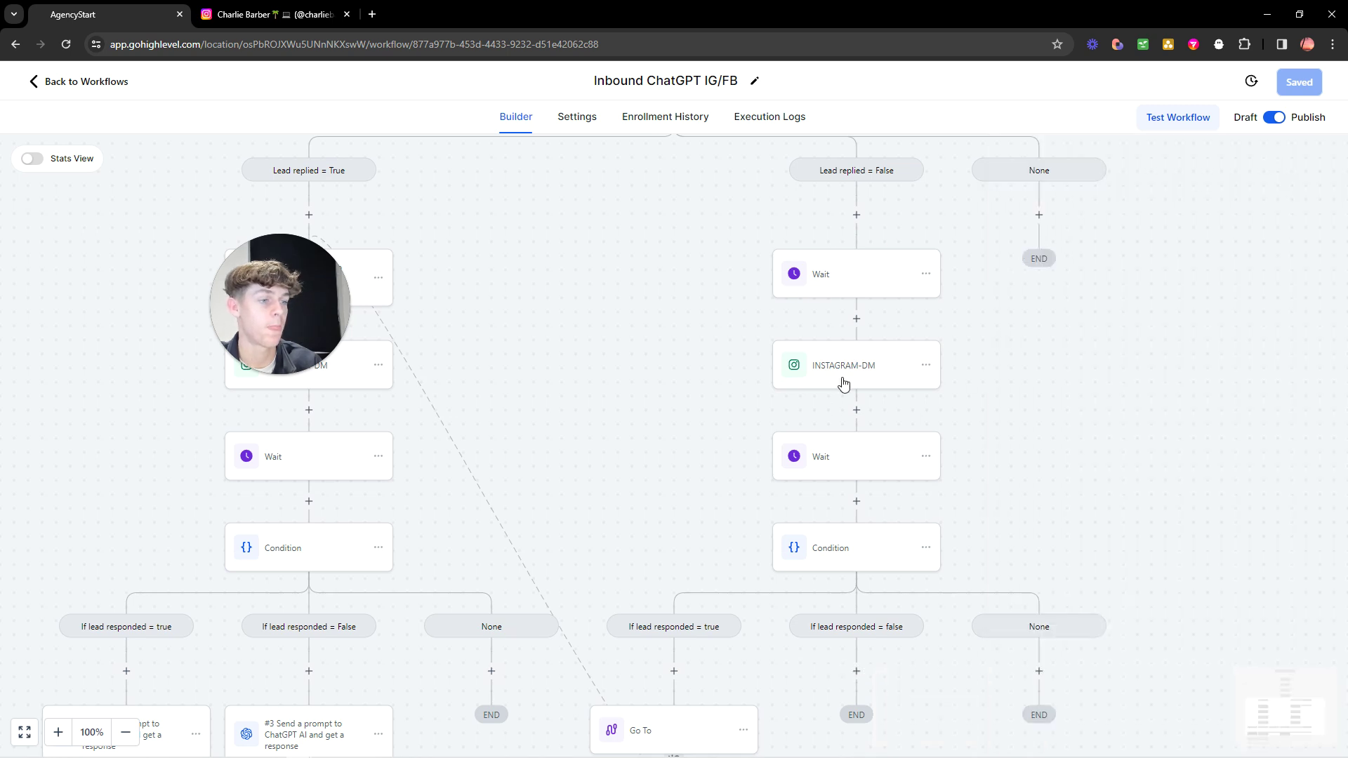
pyautogui.scroll(-2, 782, 506)
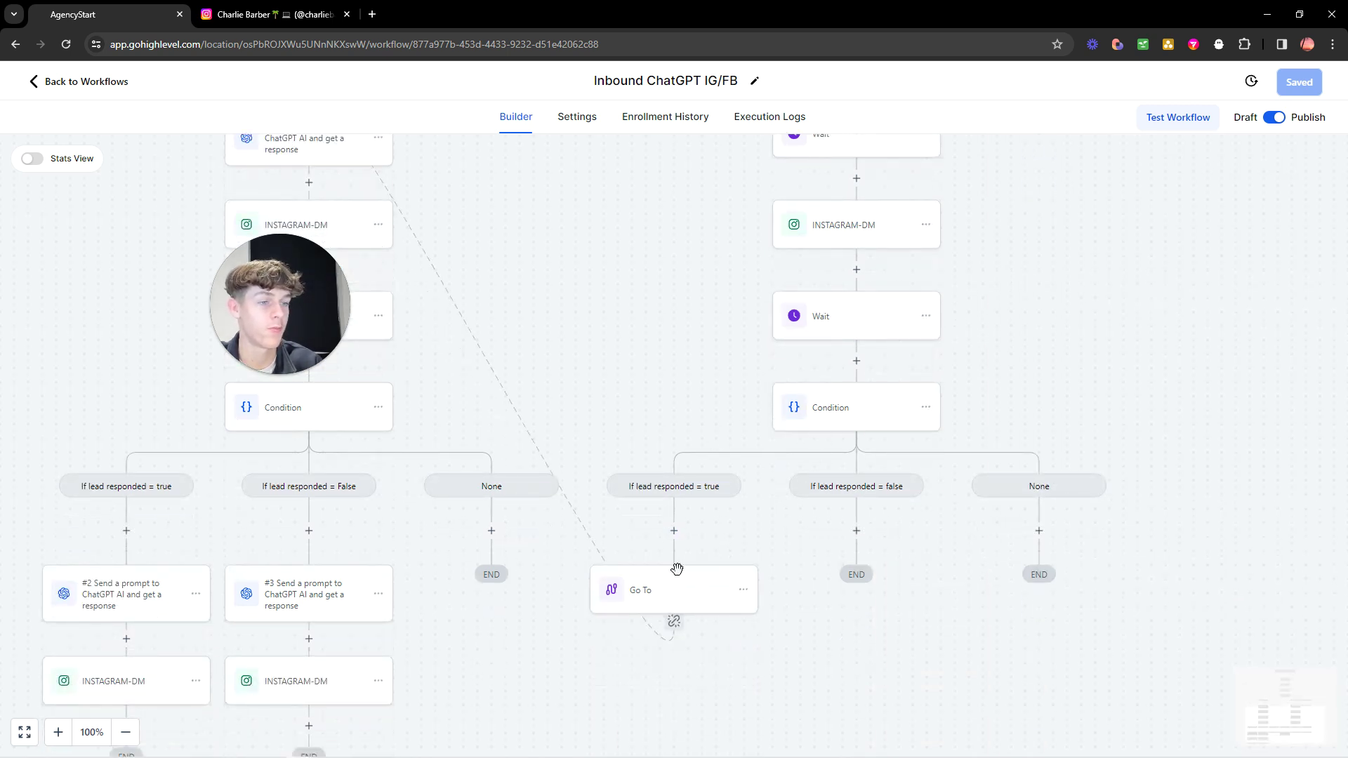
pyautogui.scroll(2, 572, 508)
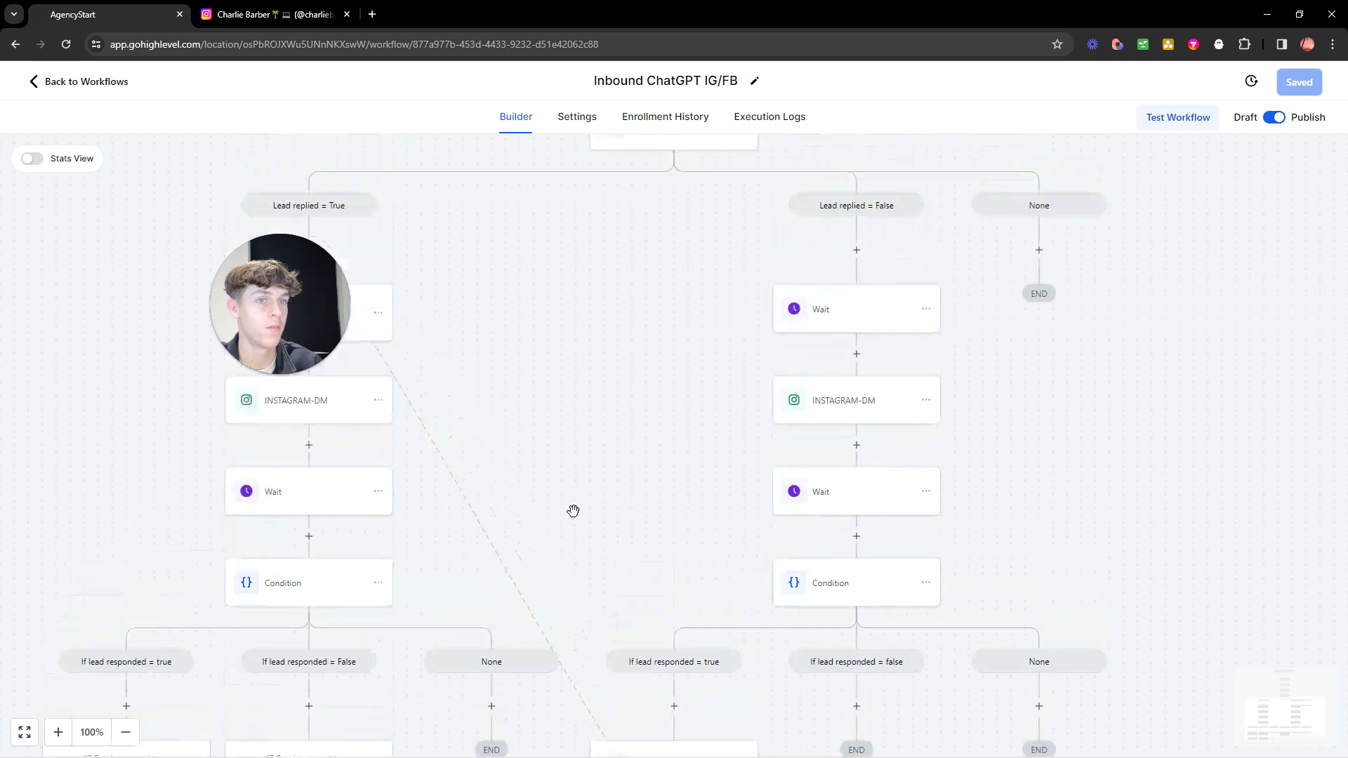
pyautogui.moveTo(291, 295); pyautogui.dragTo(618, 271)
pyautogui.scroll(1, 361, 281)
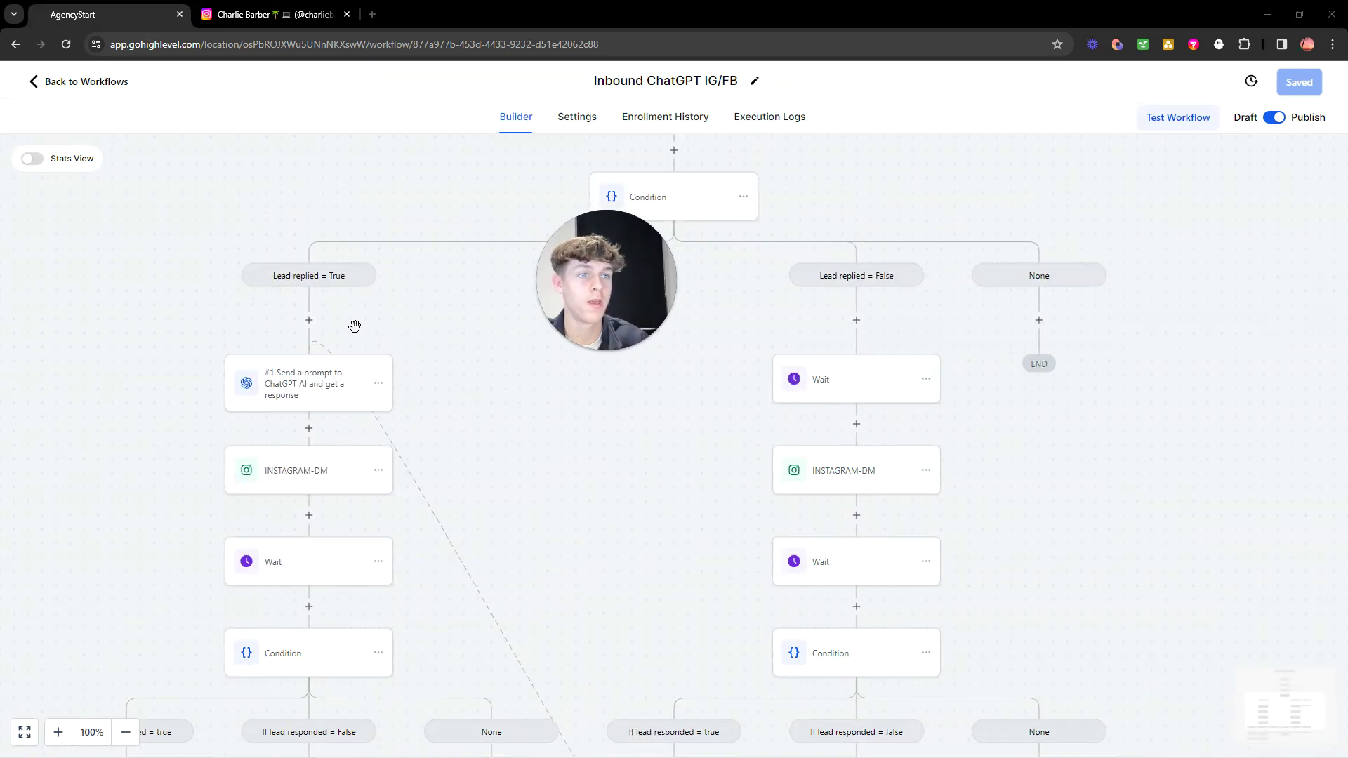
# - Open the #1 ChatGPT step and review its prompt text and custom values list
pyautogui.click(295, 385)
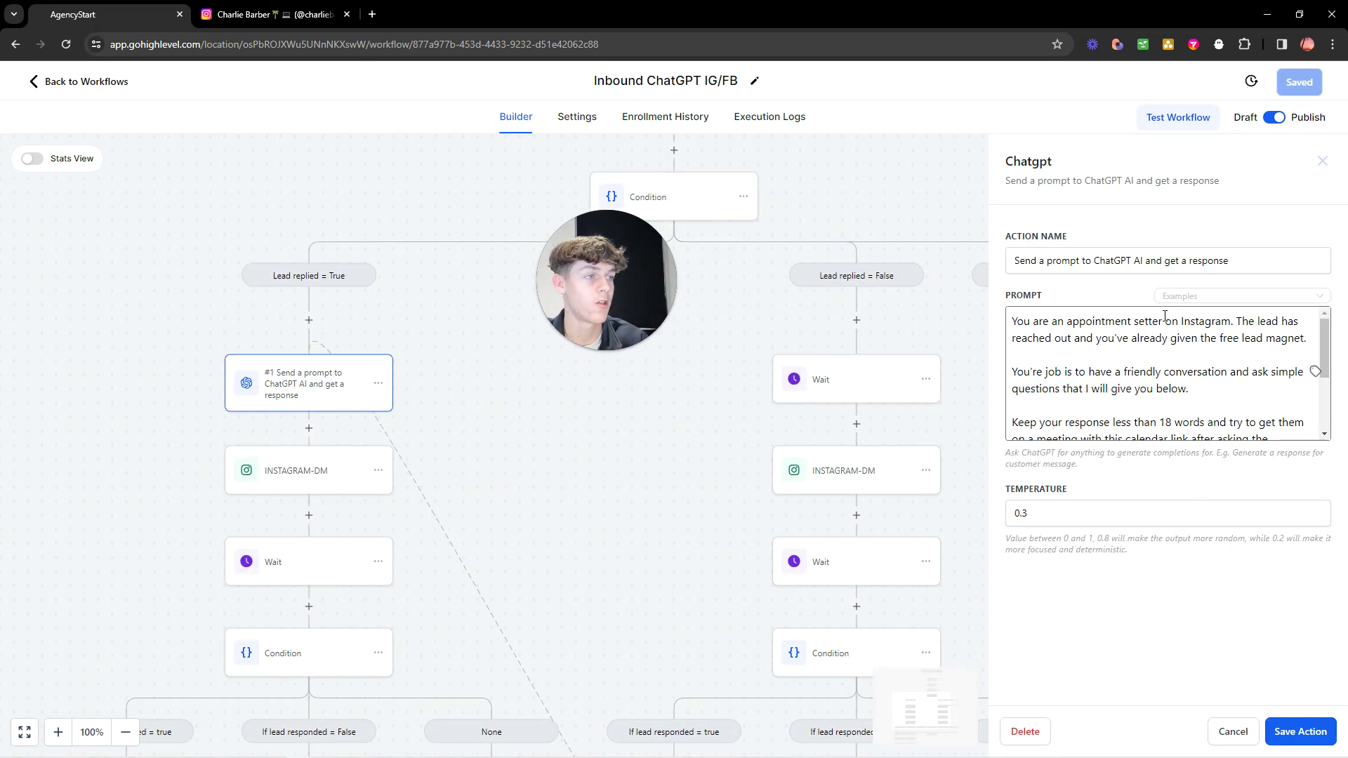
pyautogui.moveTo(1012, 322); pyautogui.dragTo(1233, 321)
pyautogui.click(1232, 322)
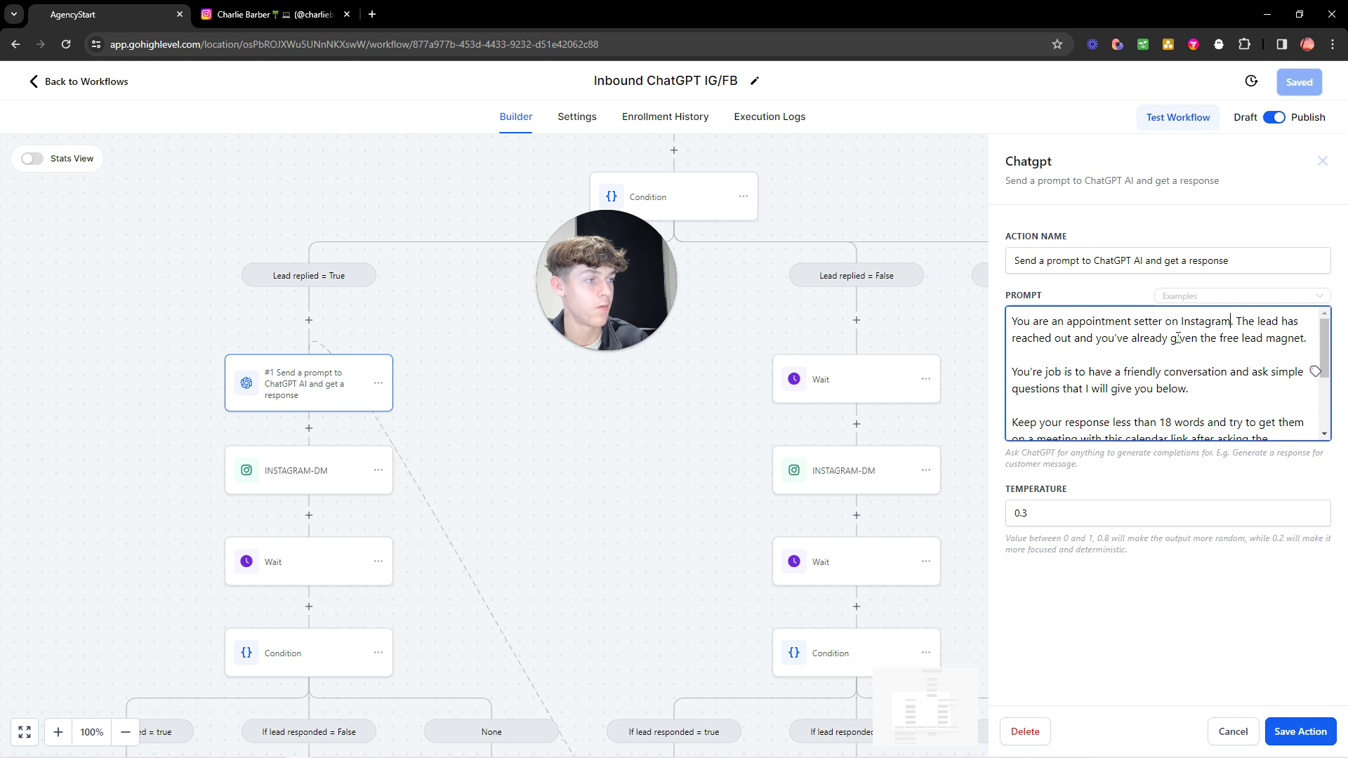
pyautogui.moveTo(1300, 339); pyautogui.dragTo(1211, 340)
pyautogui.click(1213, 342)
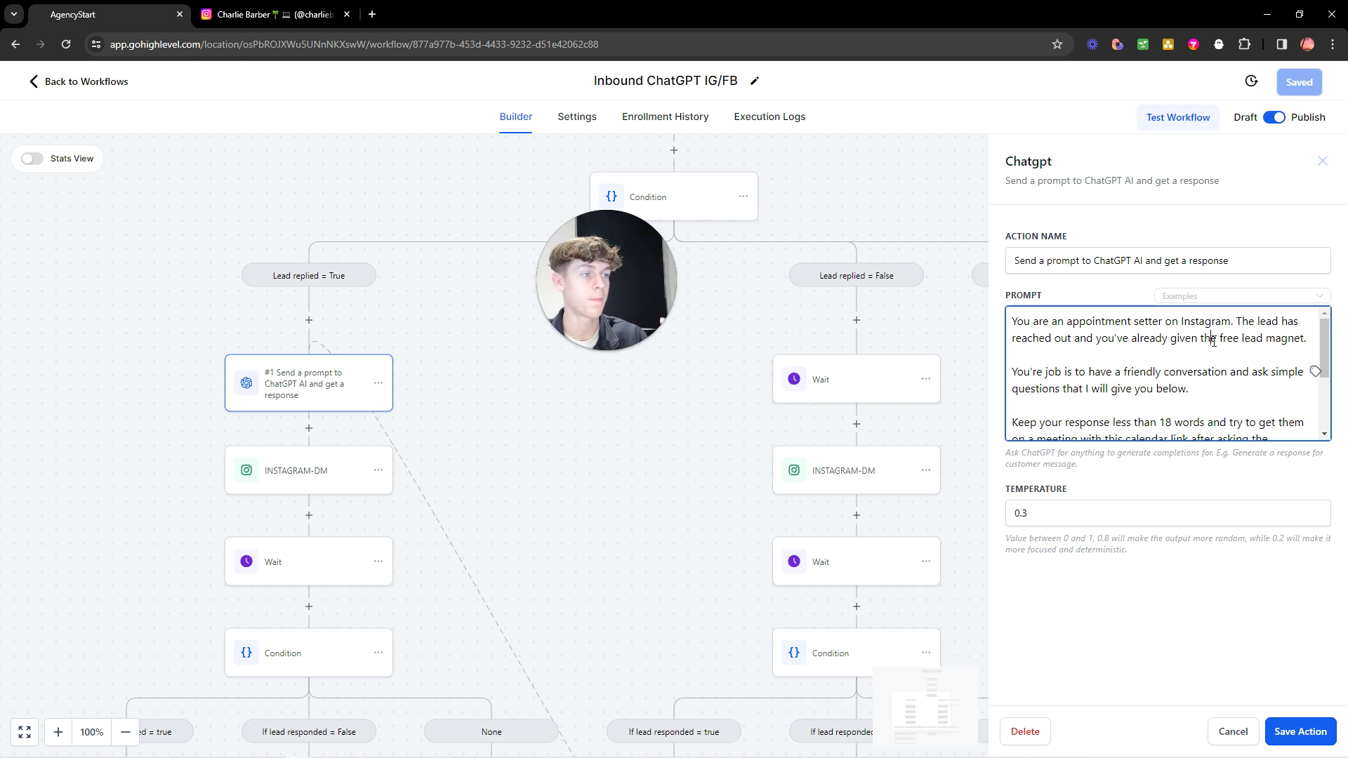
pyautogui.scroll(-2, 1066, 380)
pyautogui.scroll(2, 1096, 372)
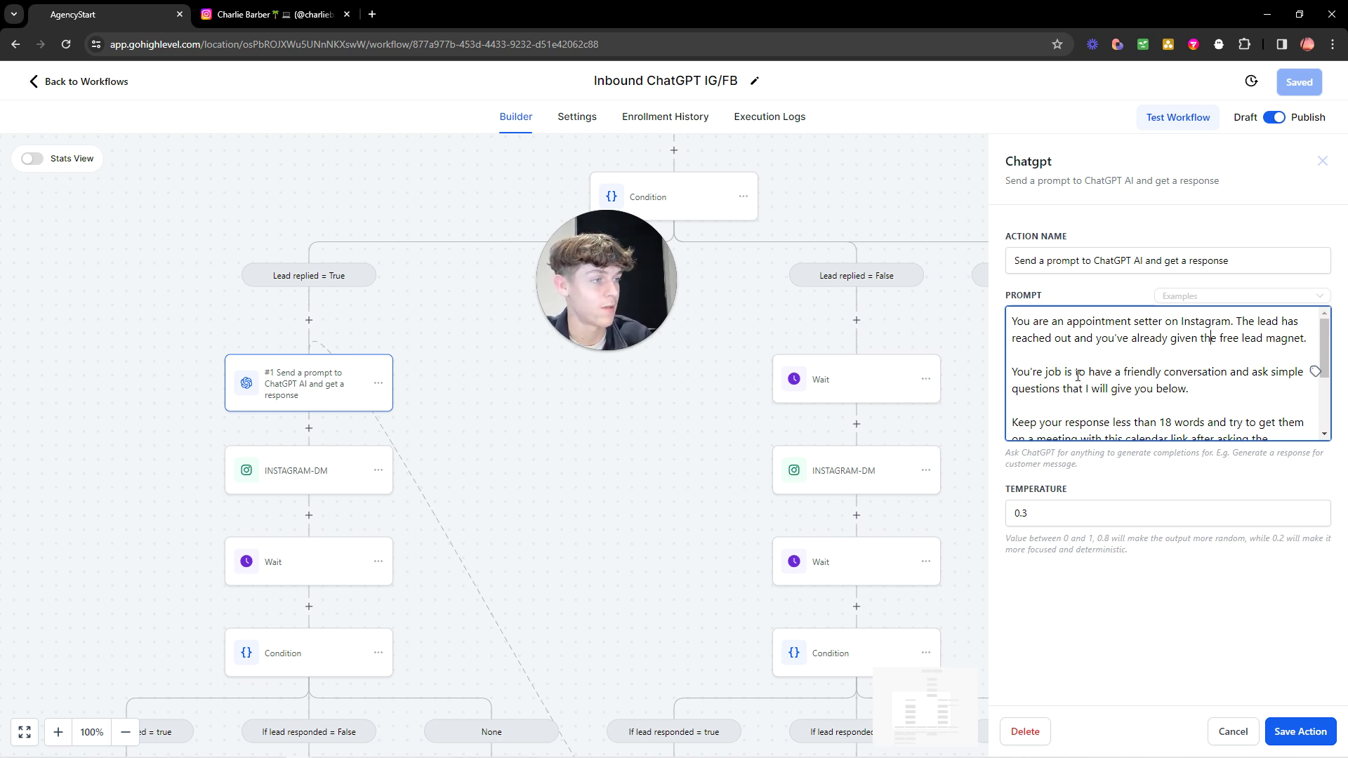
pyautogui.scroll(-1, 1128, 374)
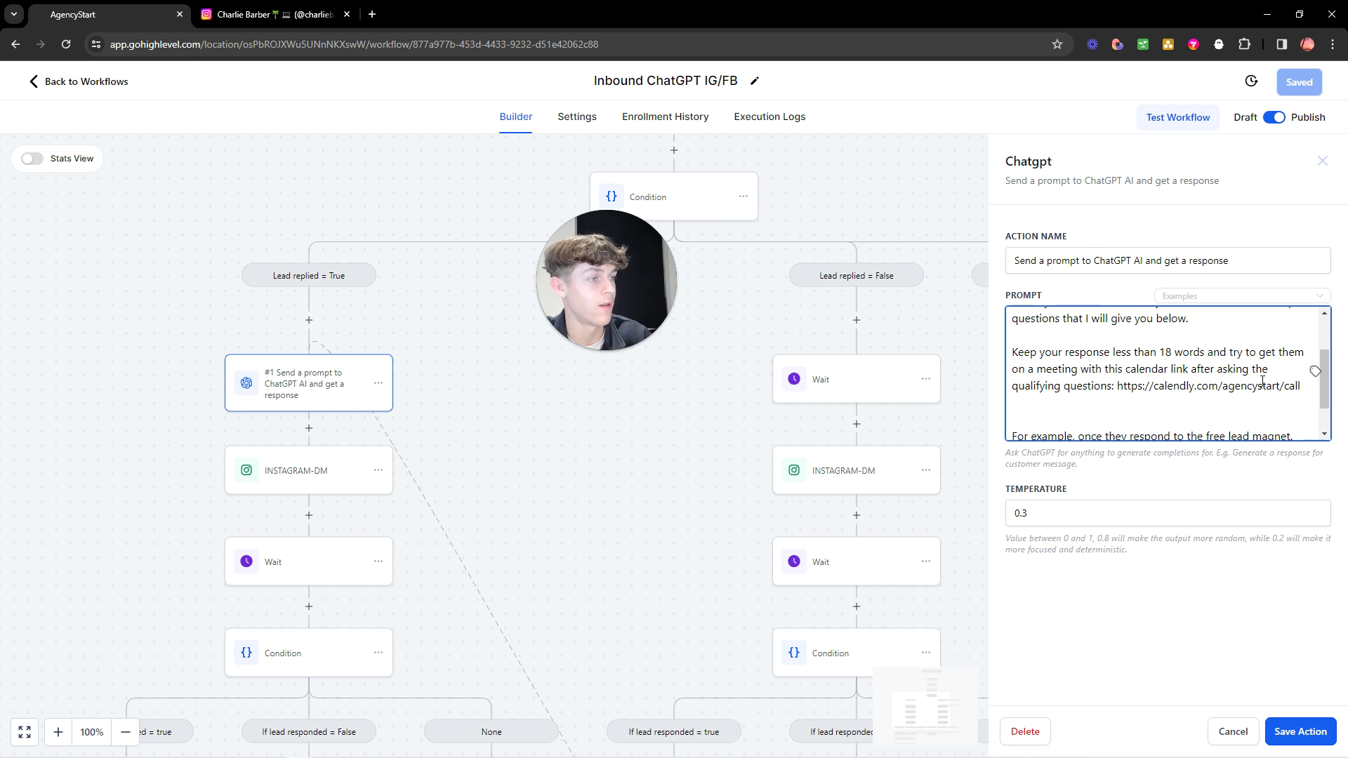
pyautogui.click(1315, 371)
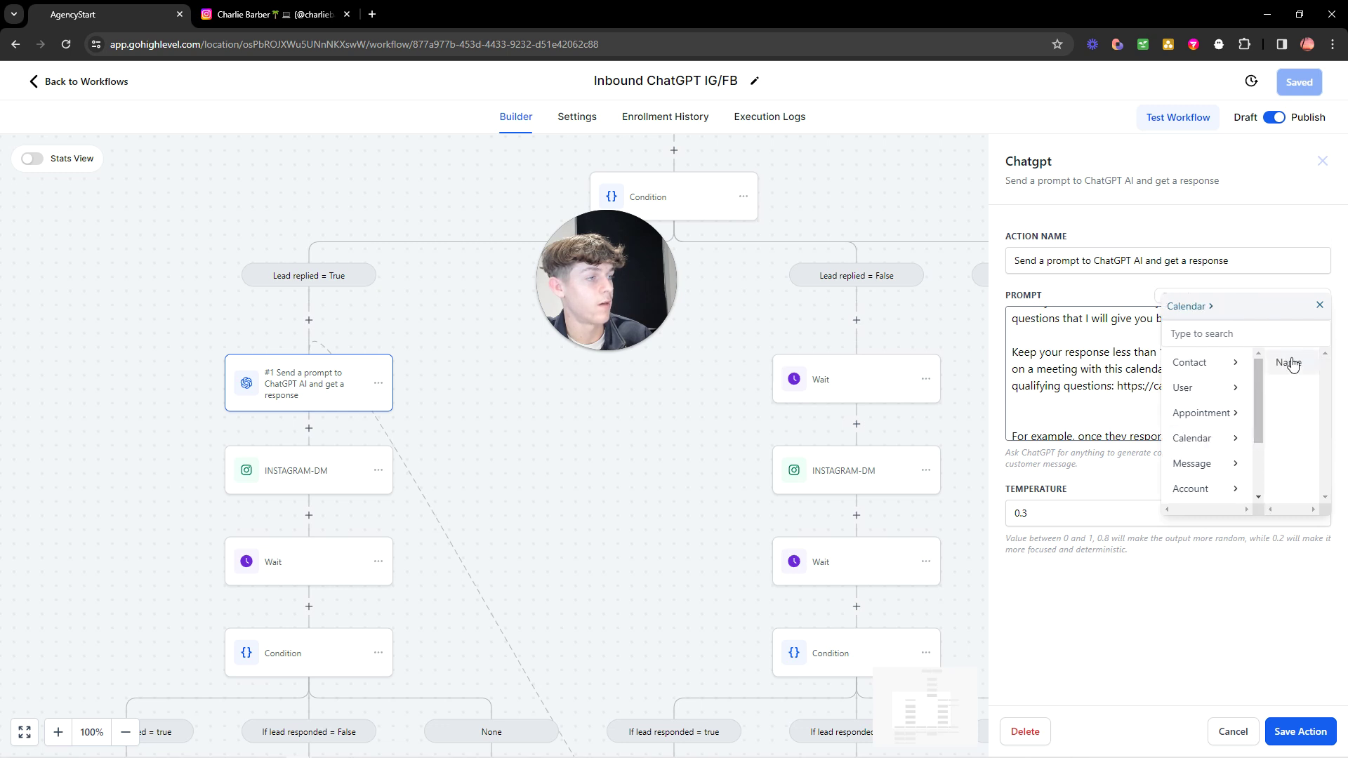
pyautogui.click(1321, 306)
pyautogui.scroll(-2, 1068, 394)
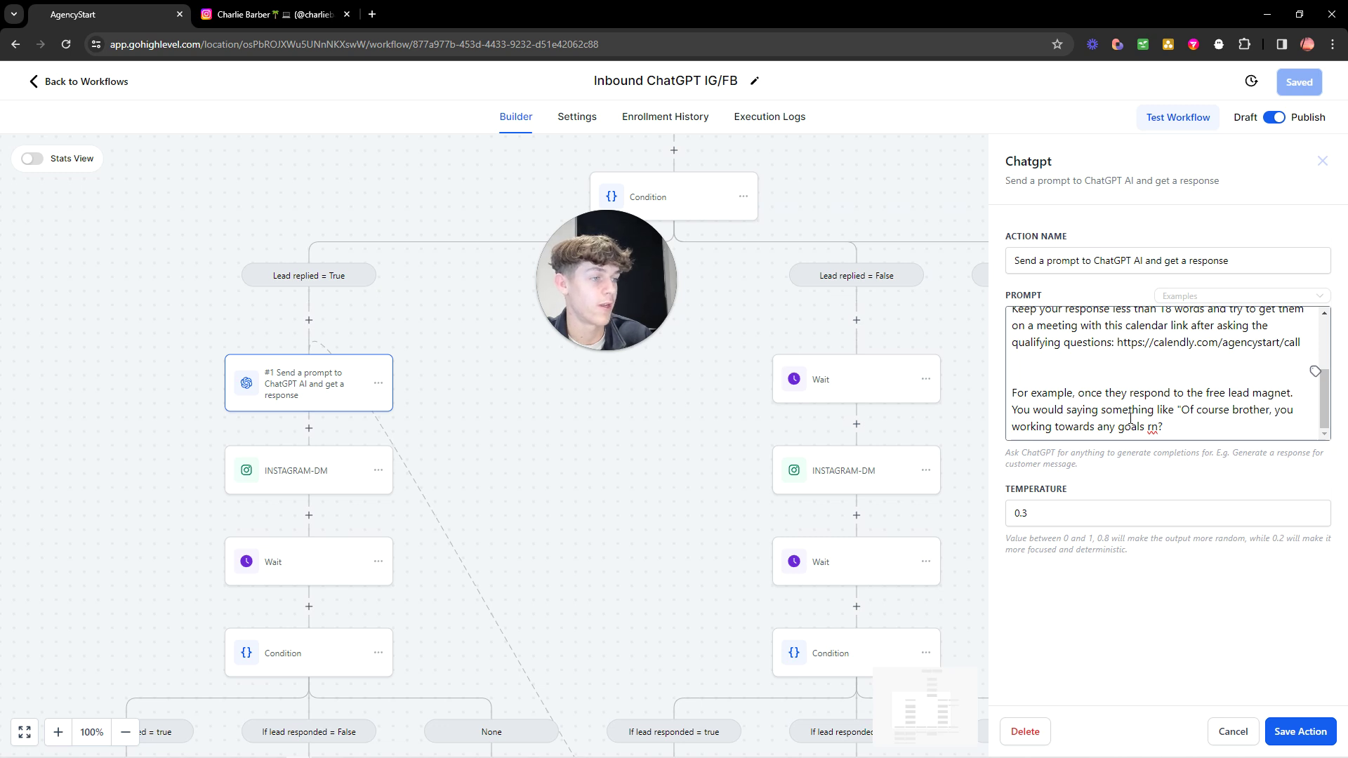
# - Change the prompt's temperature from 0.3 to 0.5 and save the action
pyautogui.click(1026, 513)
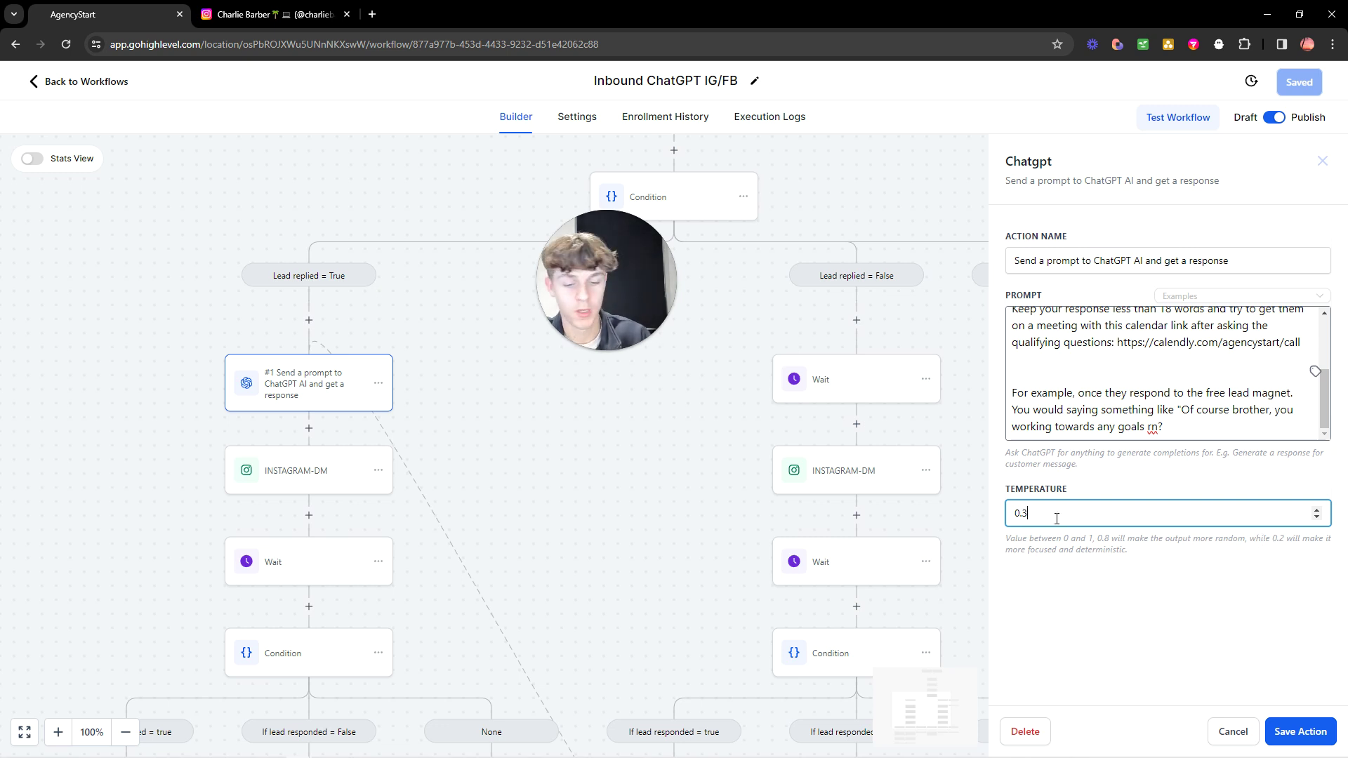
pyautogui.press('BackSpace')
pyautogui.write('5')
pyautogui.click(1302, 730)
pyautogui.scroll(-1, 289, 414)
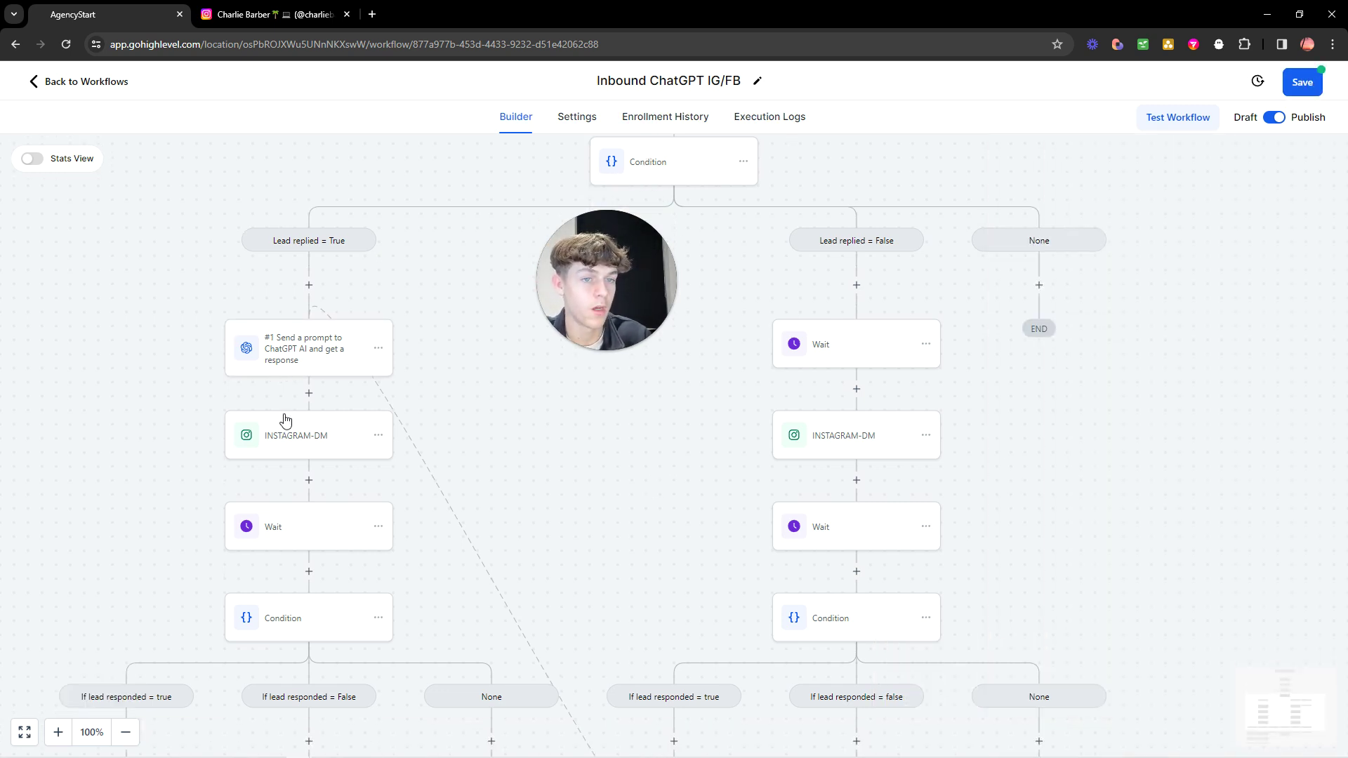
pyautogui.click(295, 436)
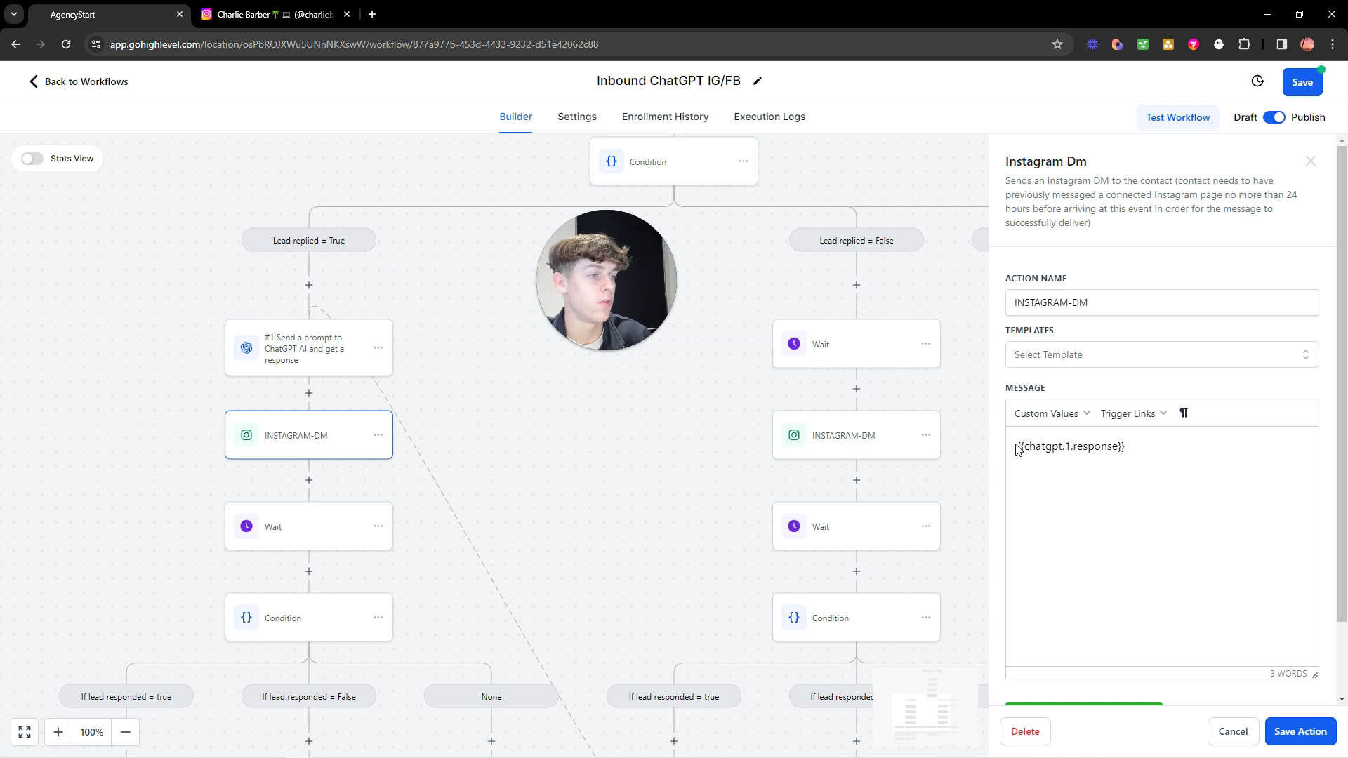
pyautogui.click(1051, 416)
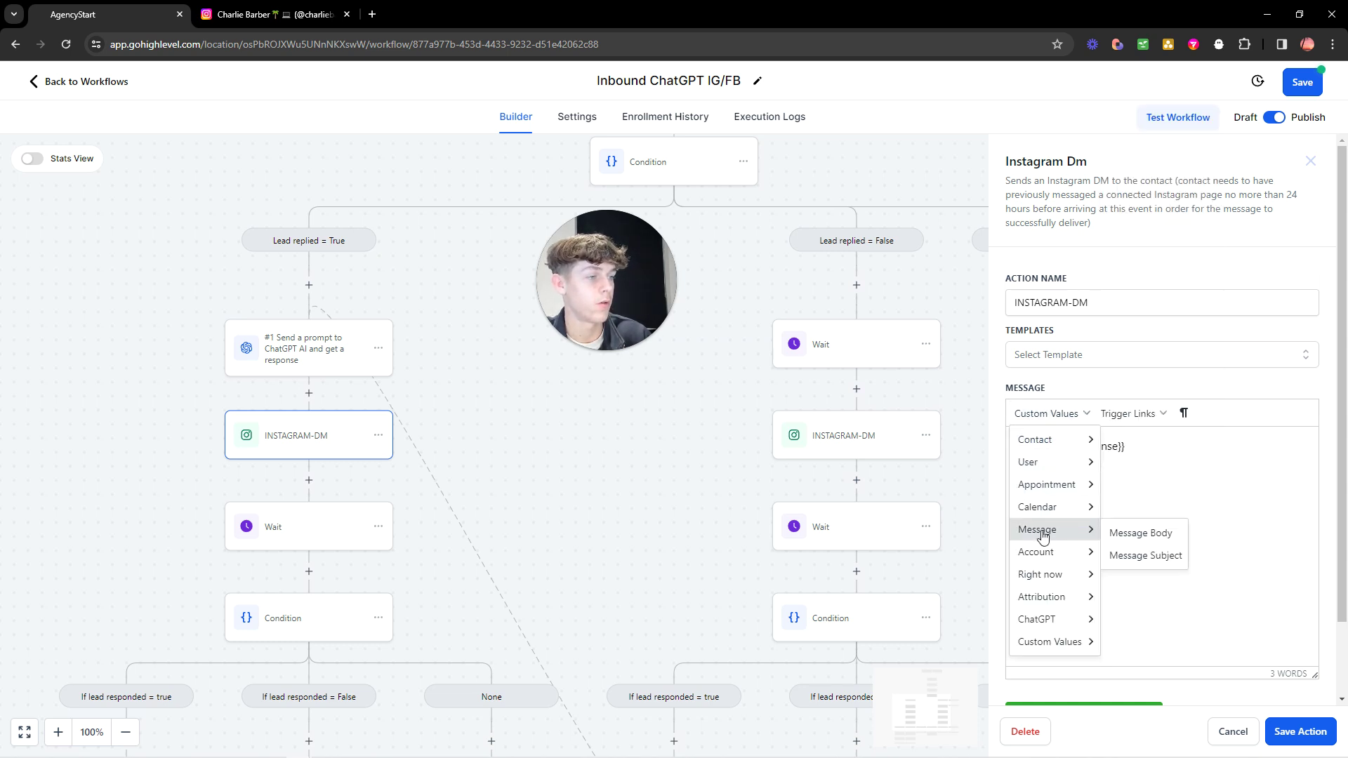
pyautogui.moveTo(1050, 623)
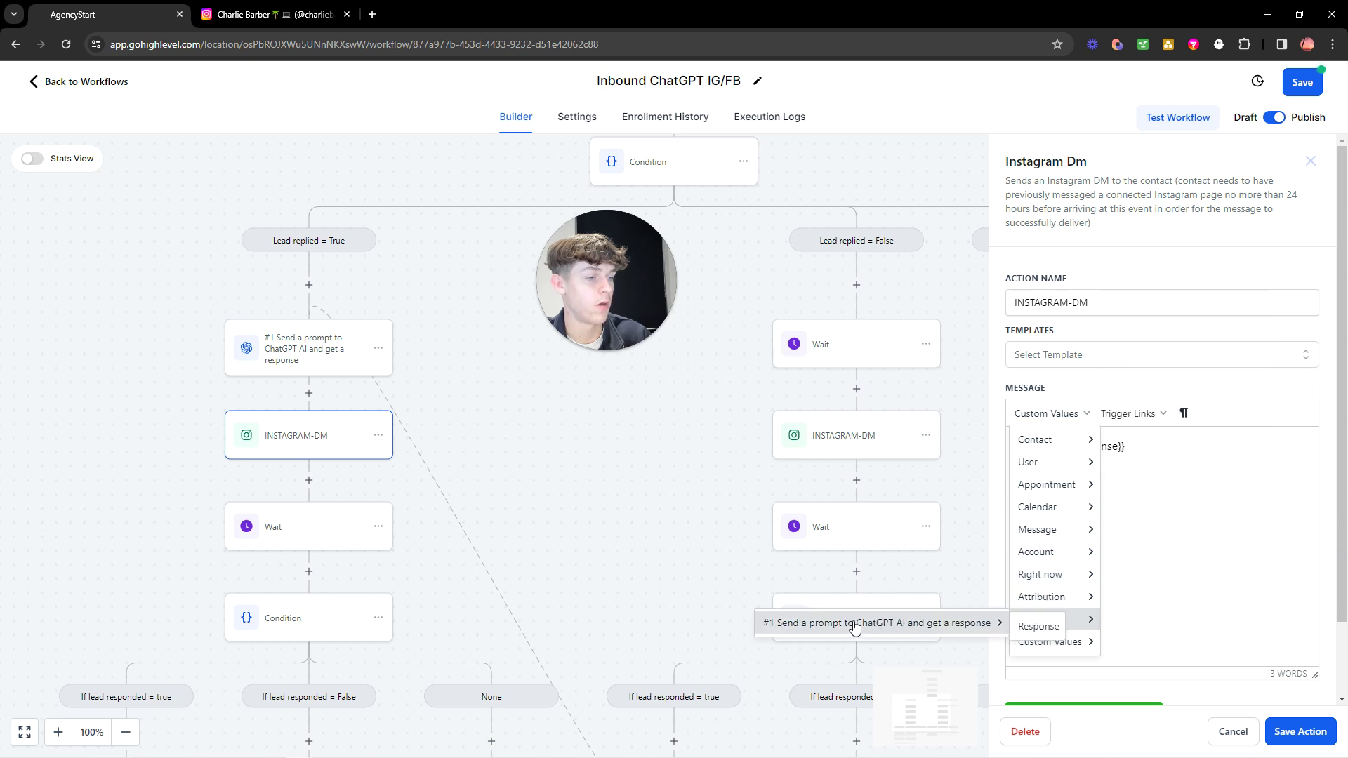
pyautogui.moveTo(997, 623)
pyautogui.click(1234, 739)
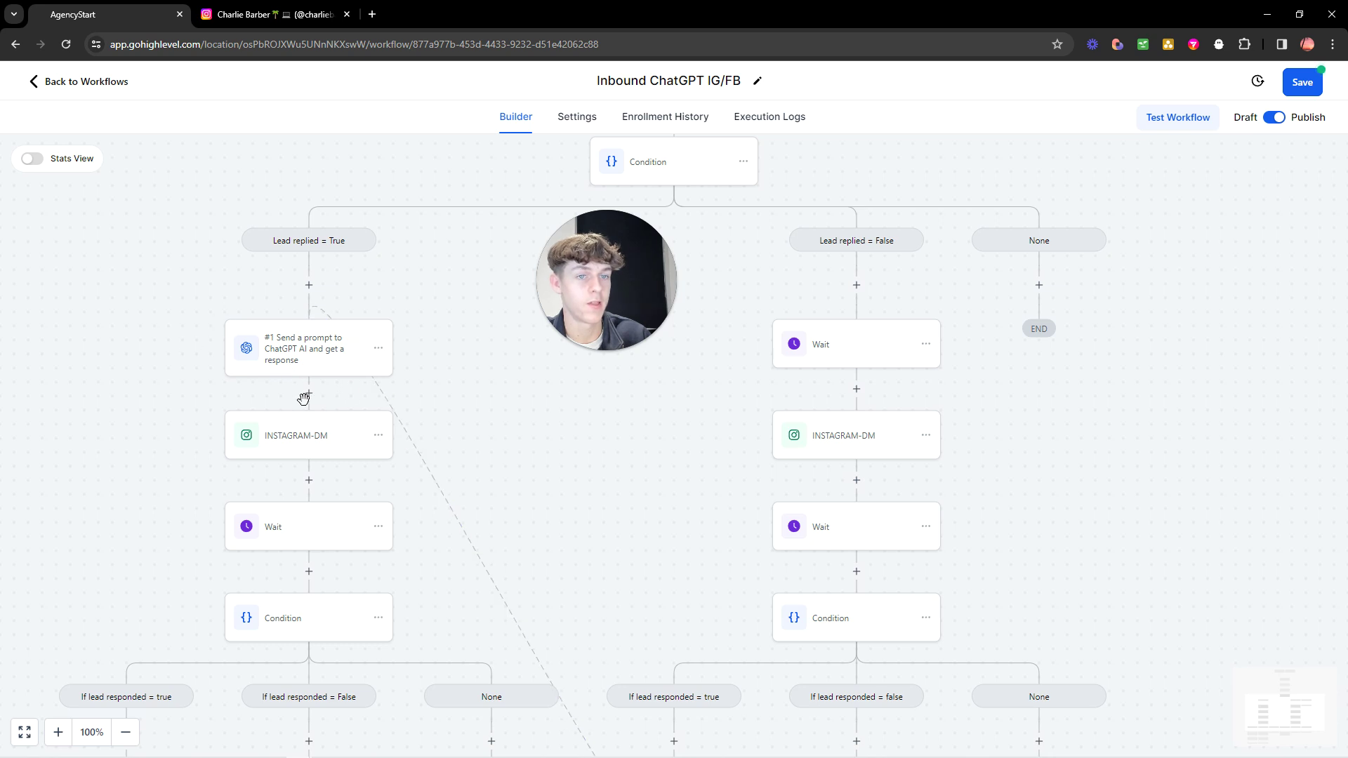
pyautogui.scroll(-1, 200, 470)
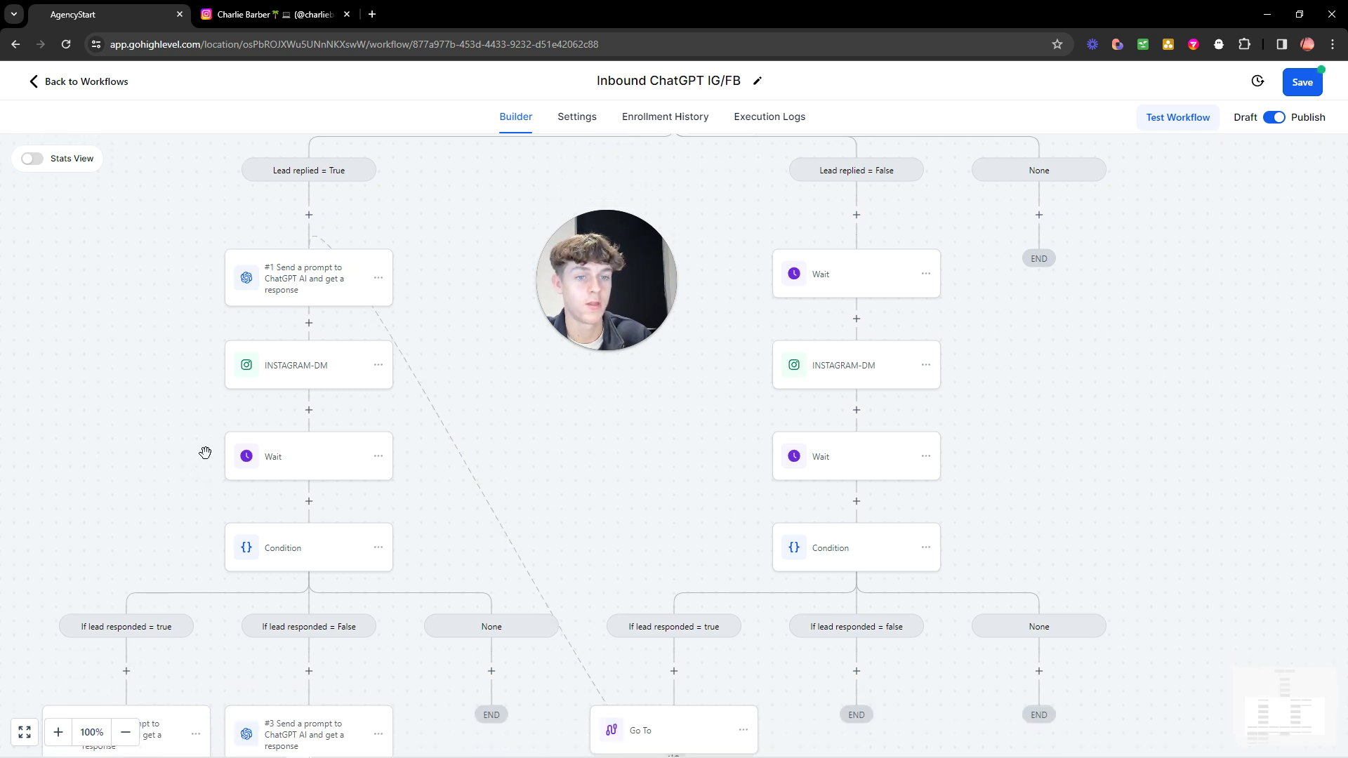
pyautogui.click(298, 460)
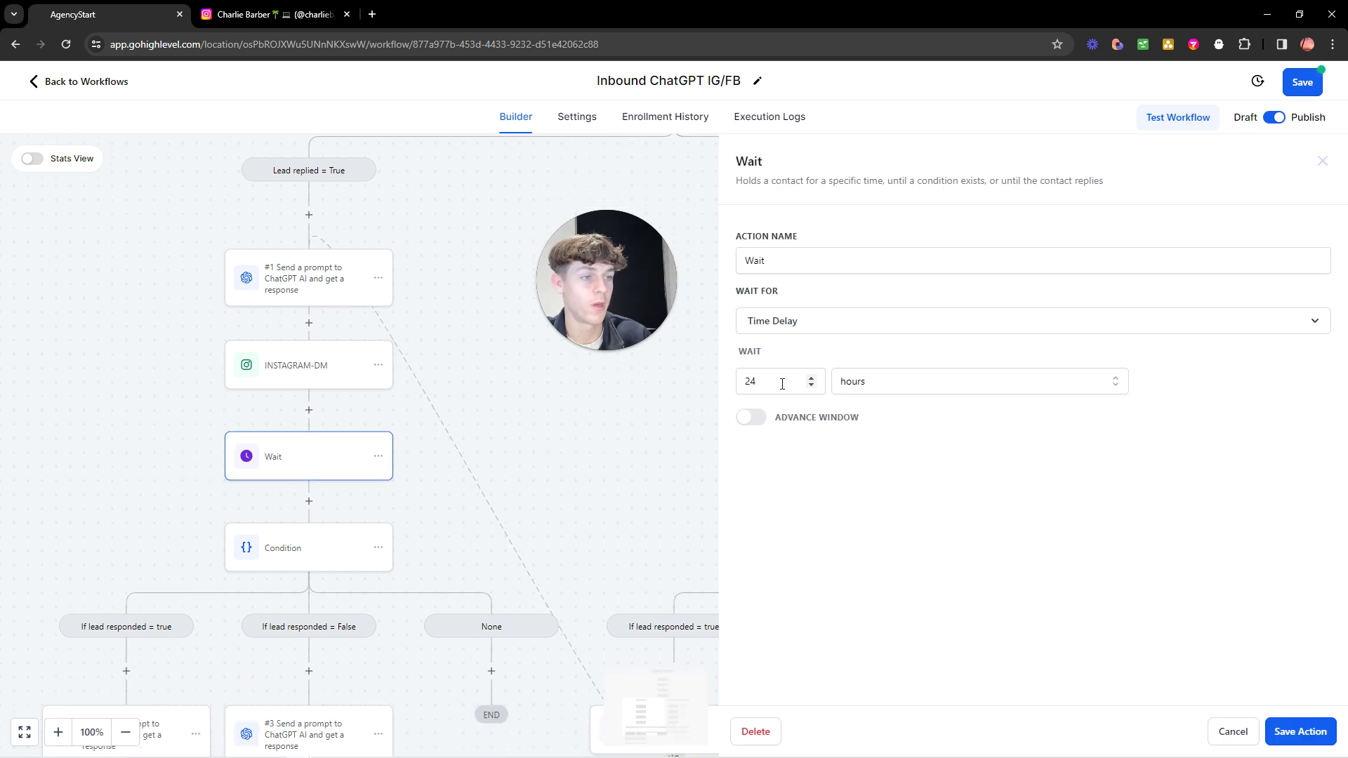
pyautogui.click(1217, 727)
pyautogui.scroll(-1, 534, 538)
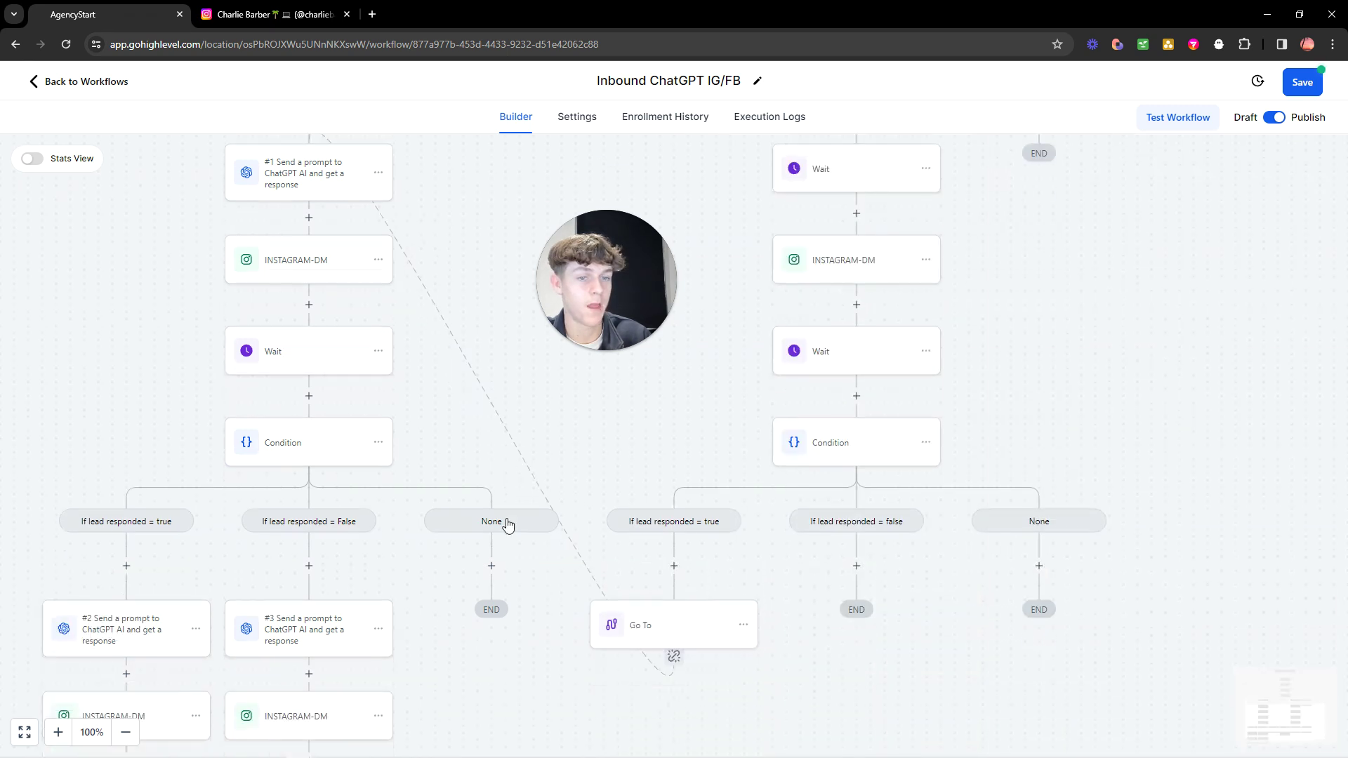
pyautogui.scroll(-1, 160, 526)
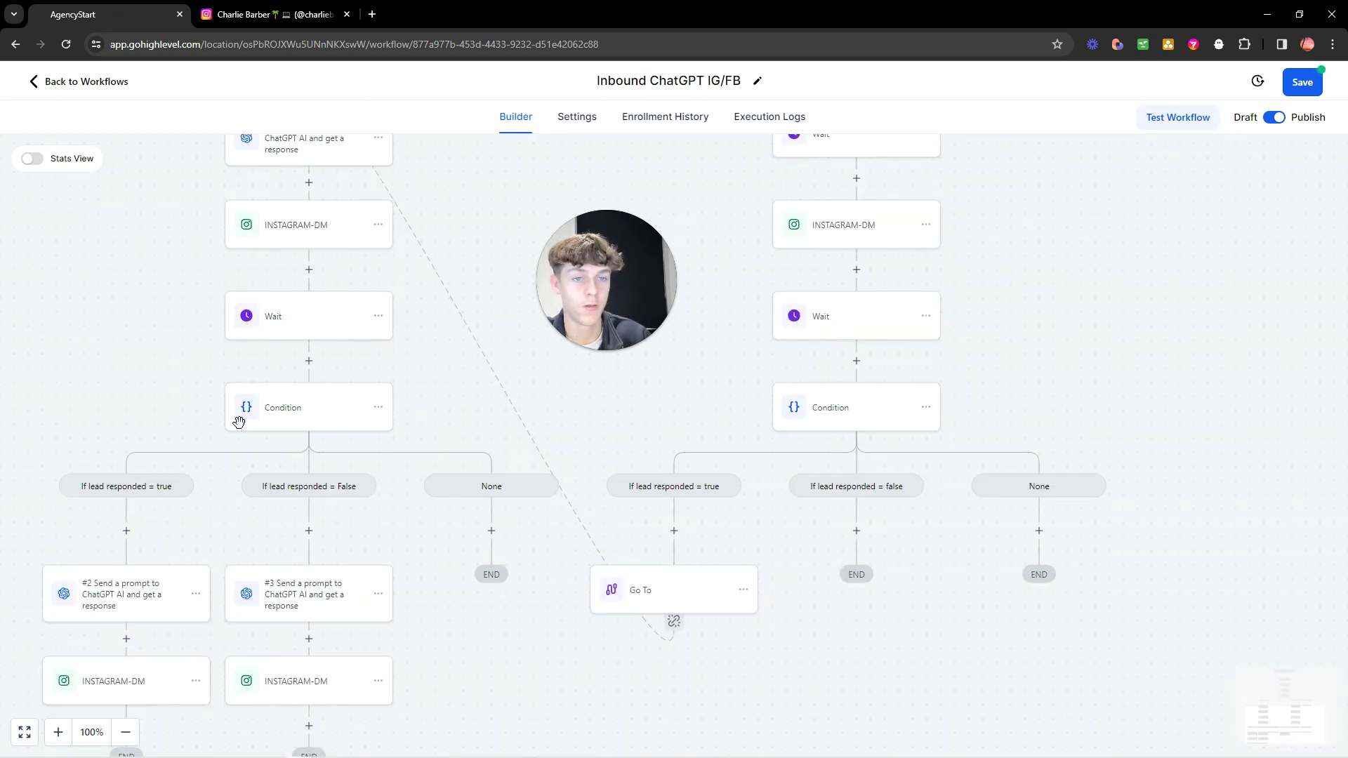
pyautogui.scroll(-1, 105, 526)
pyautogui.click(112, 526)
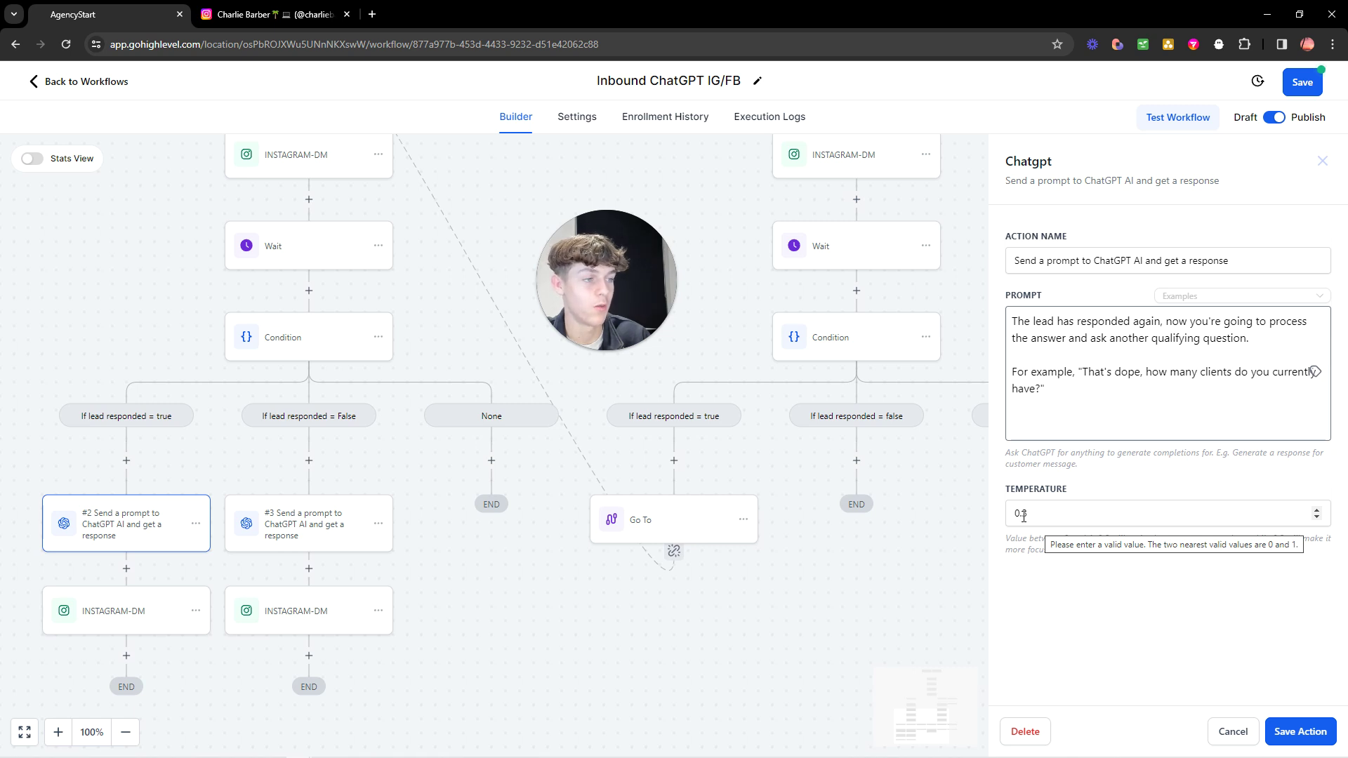
pyautogui.click(1233, 732)
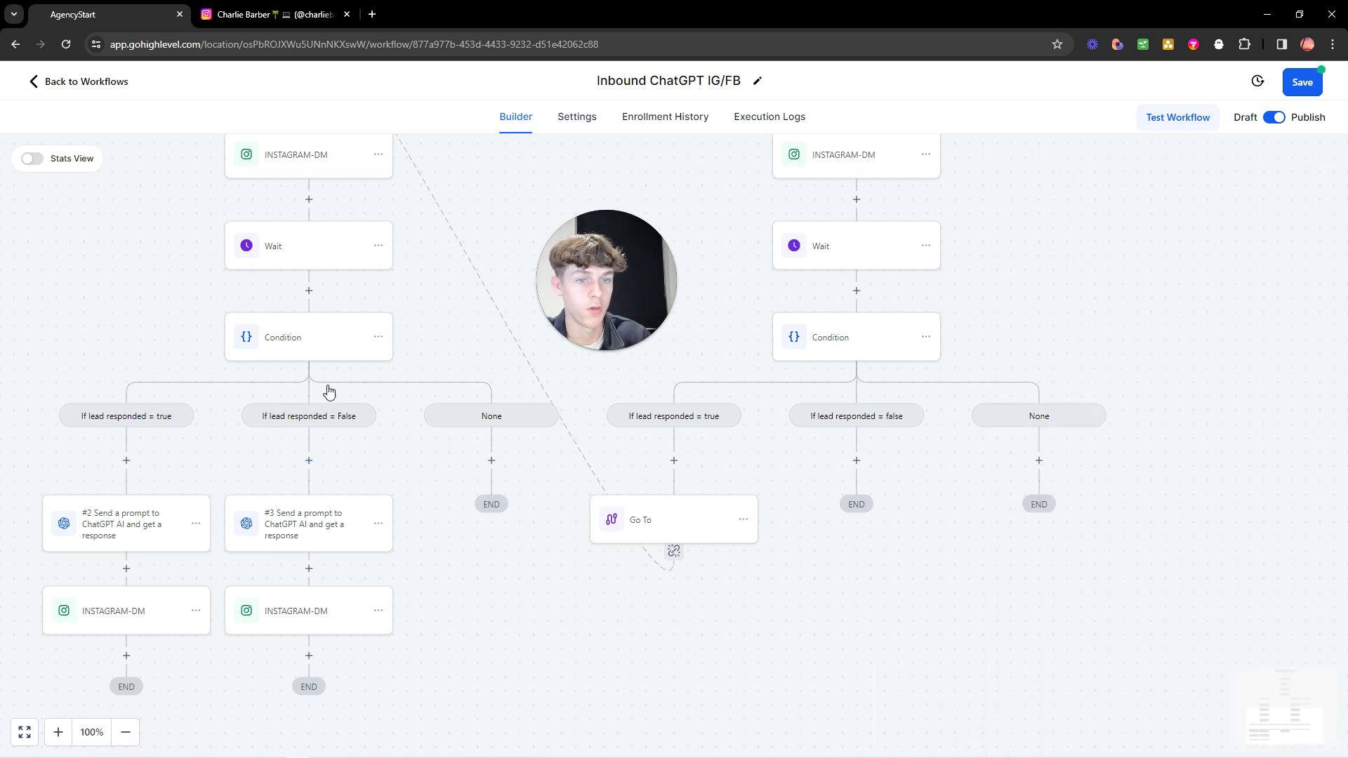
pyautogui.click(291, 530)
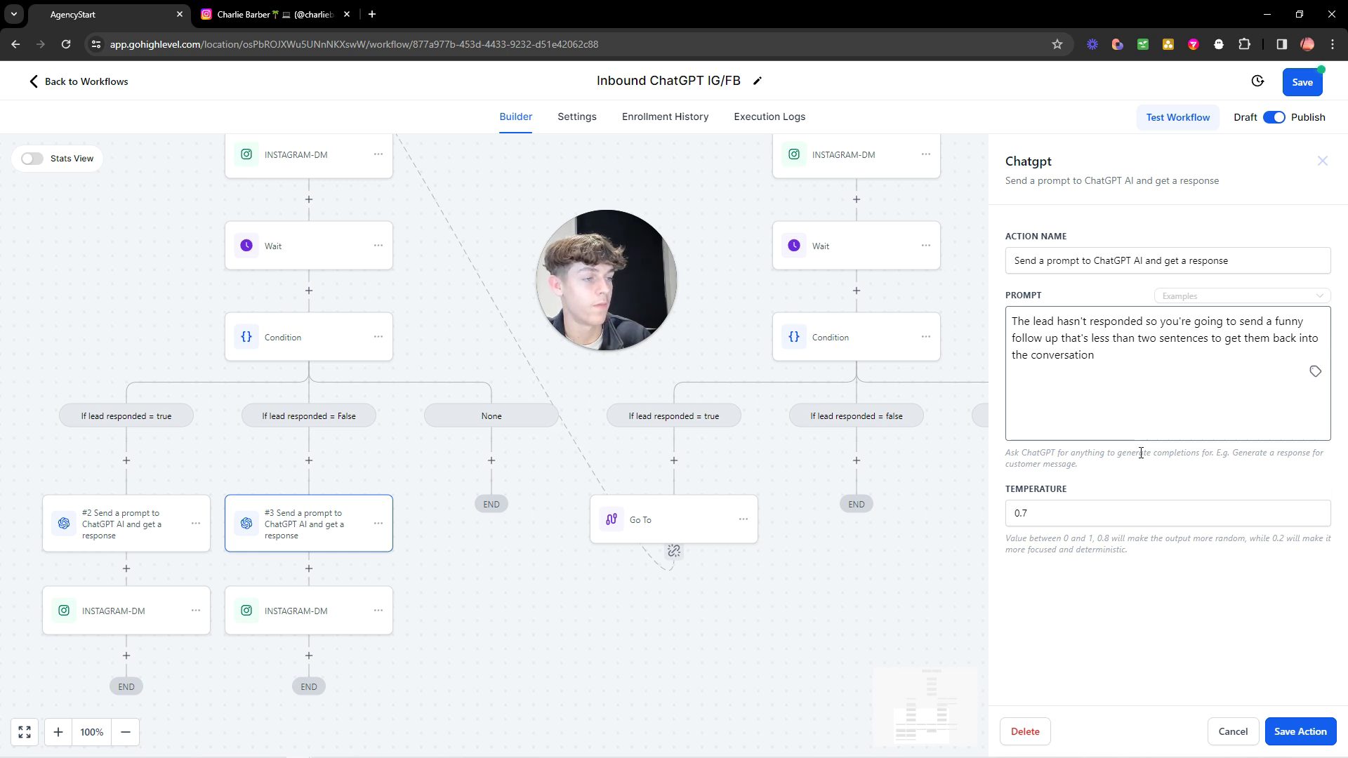
pyautogui.click(1234, 732)
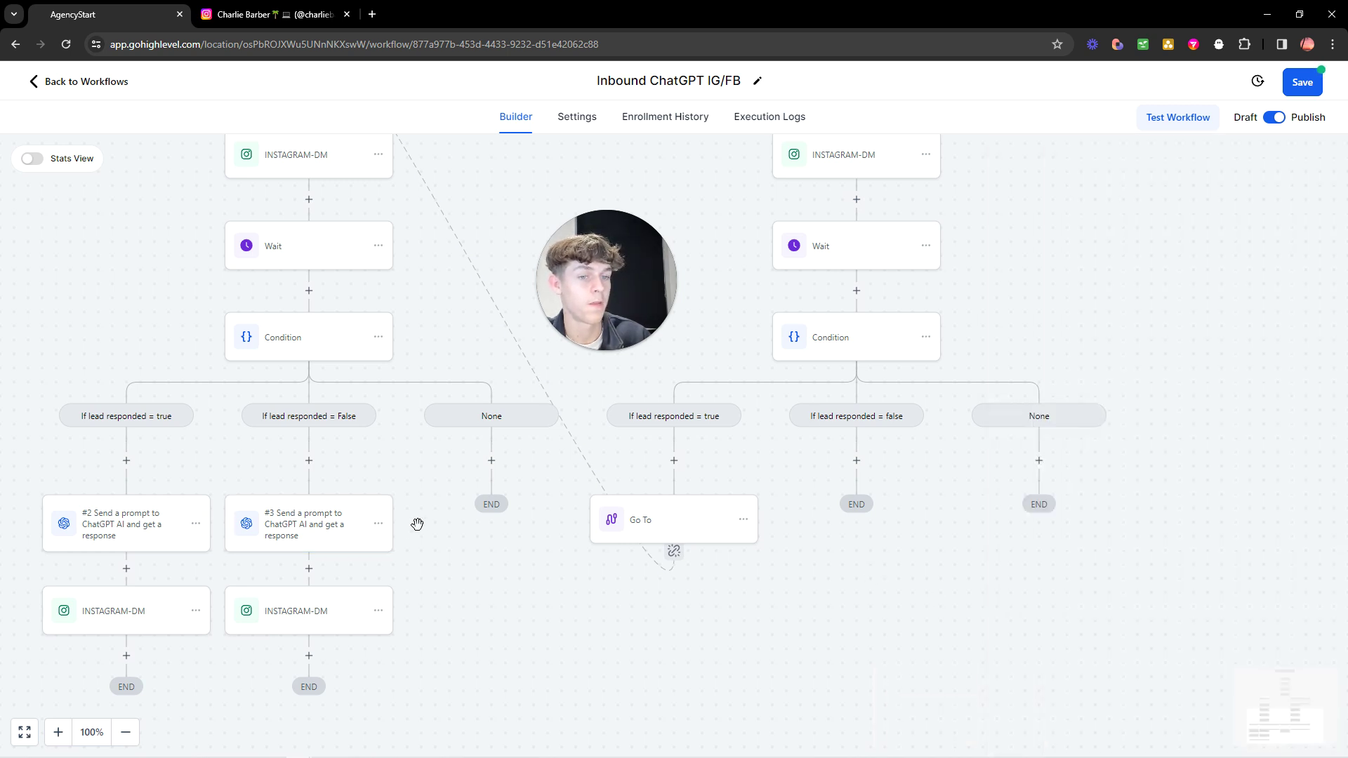
pyautogui.click(310, 611)
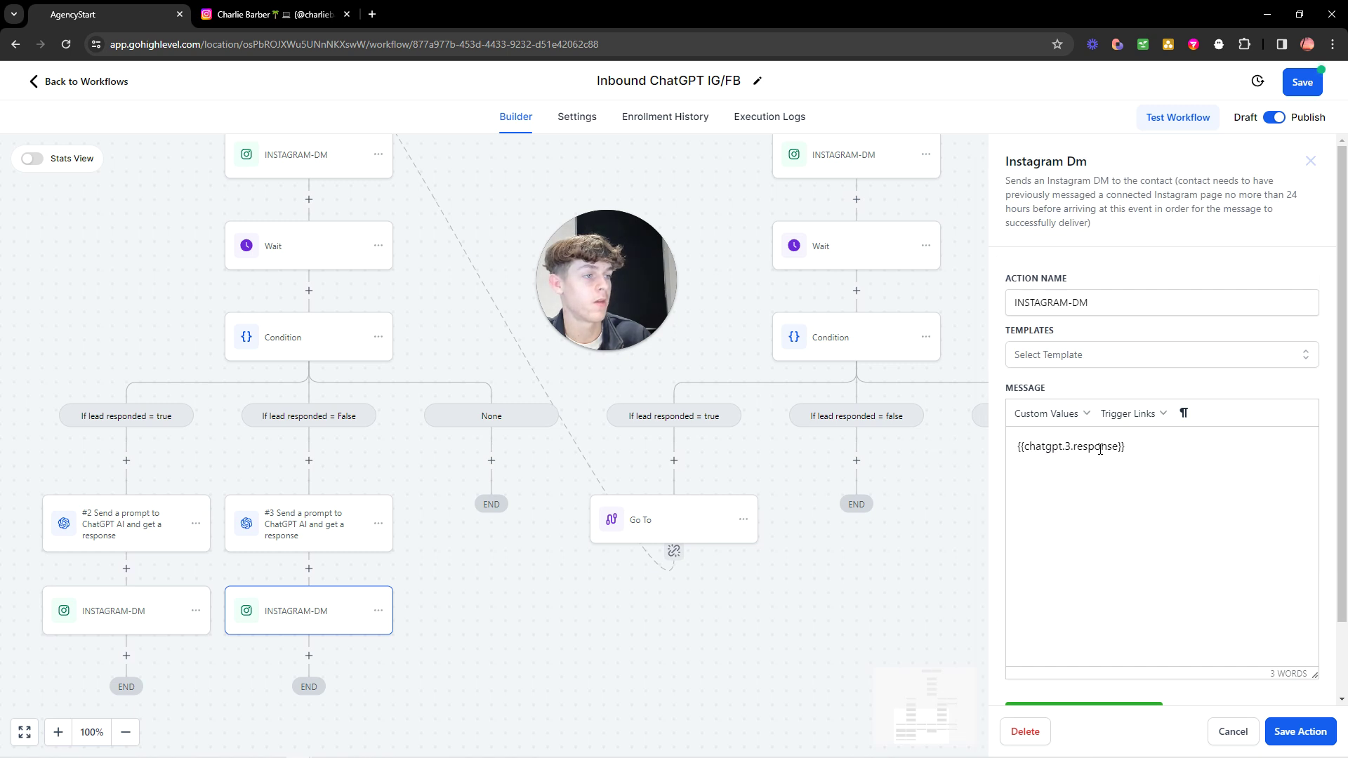
pyautogui.click(1029, 413)
pyautogui.moveTo(1052, 622)
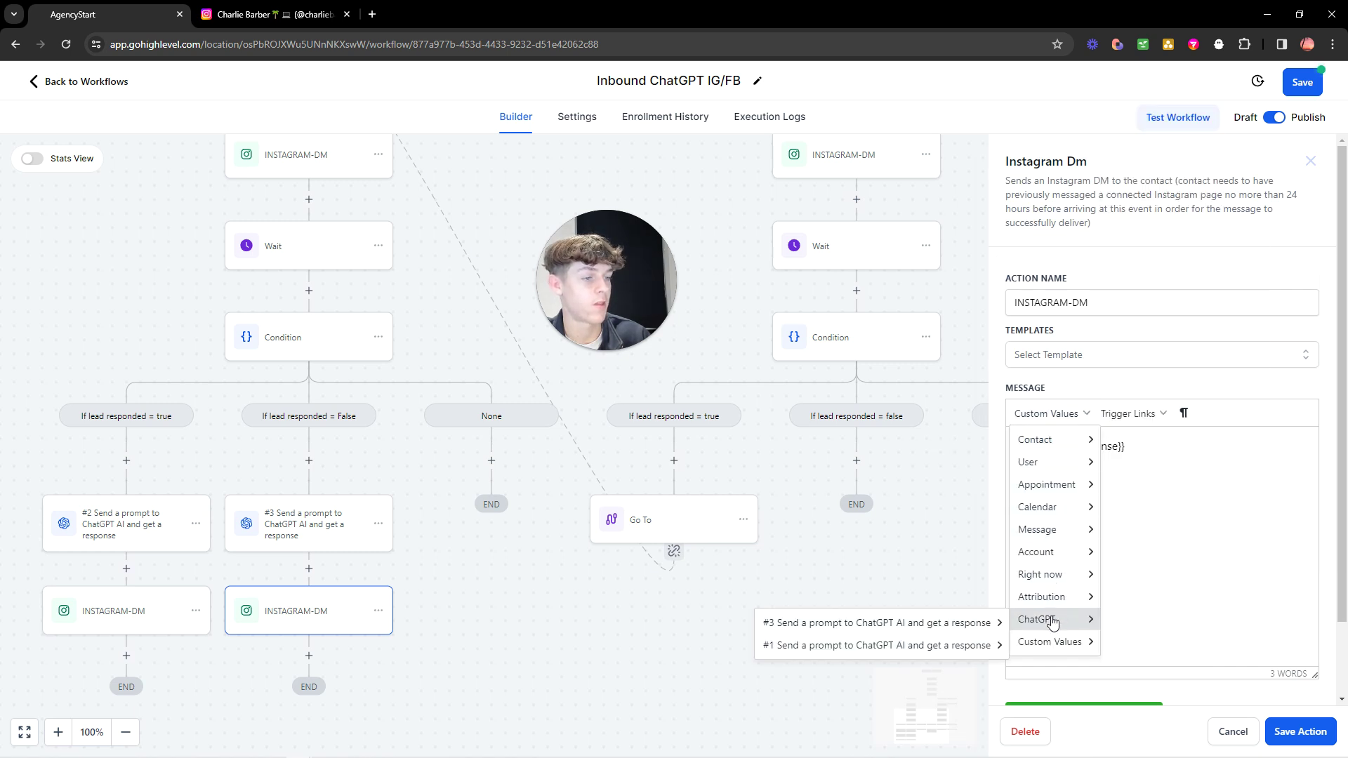
pyautogui.moveTo(876, 628)
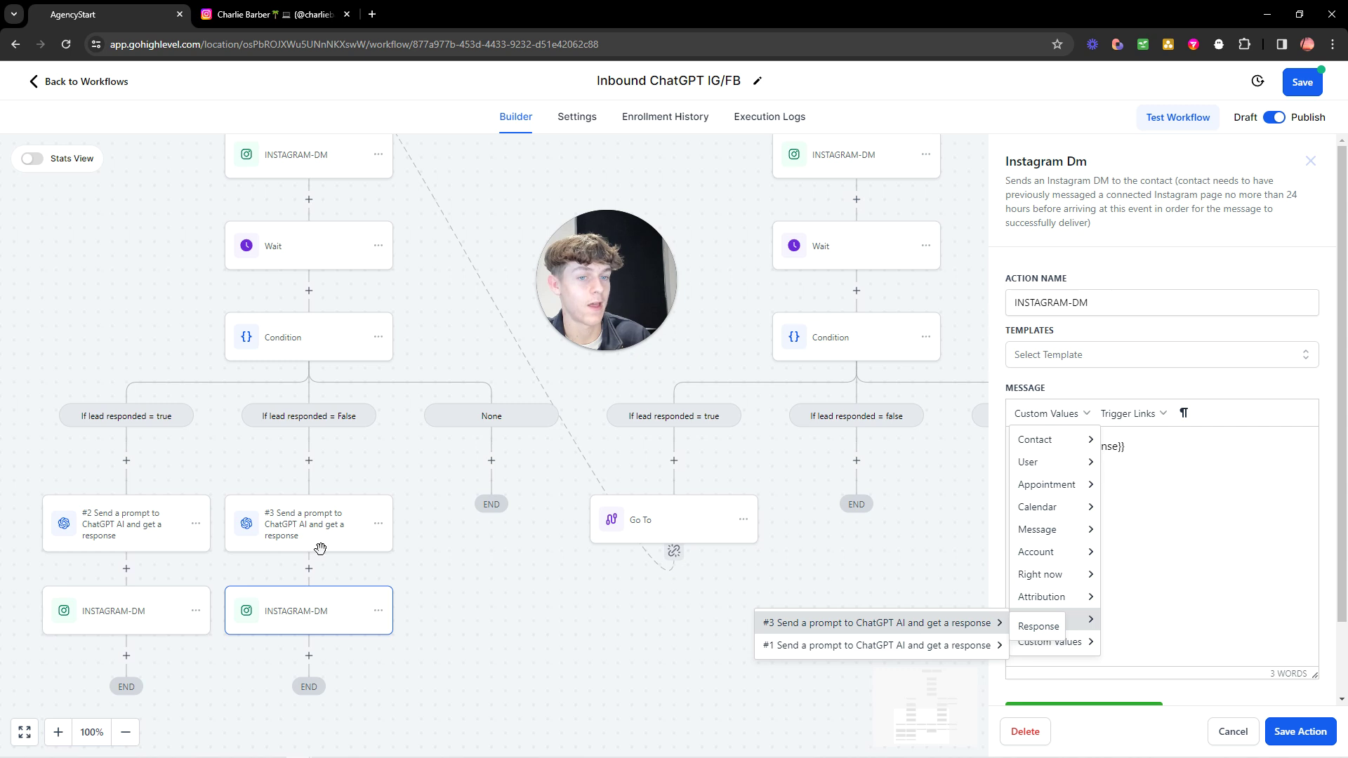
pyautogui.click(117, 623)
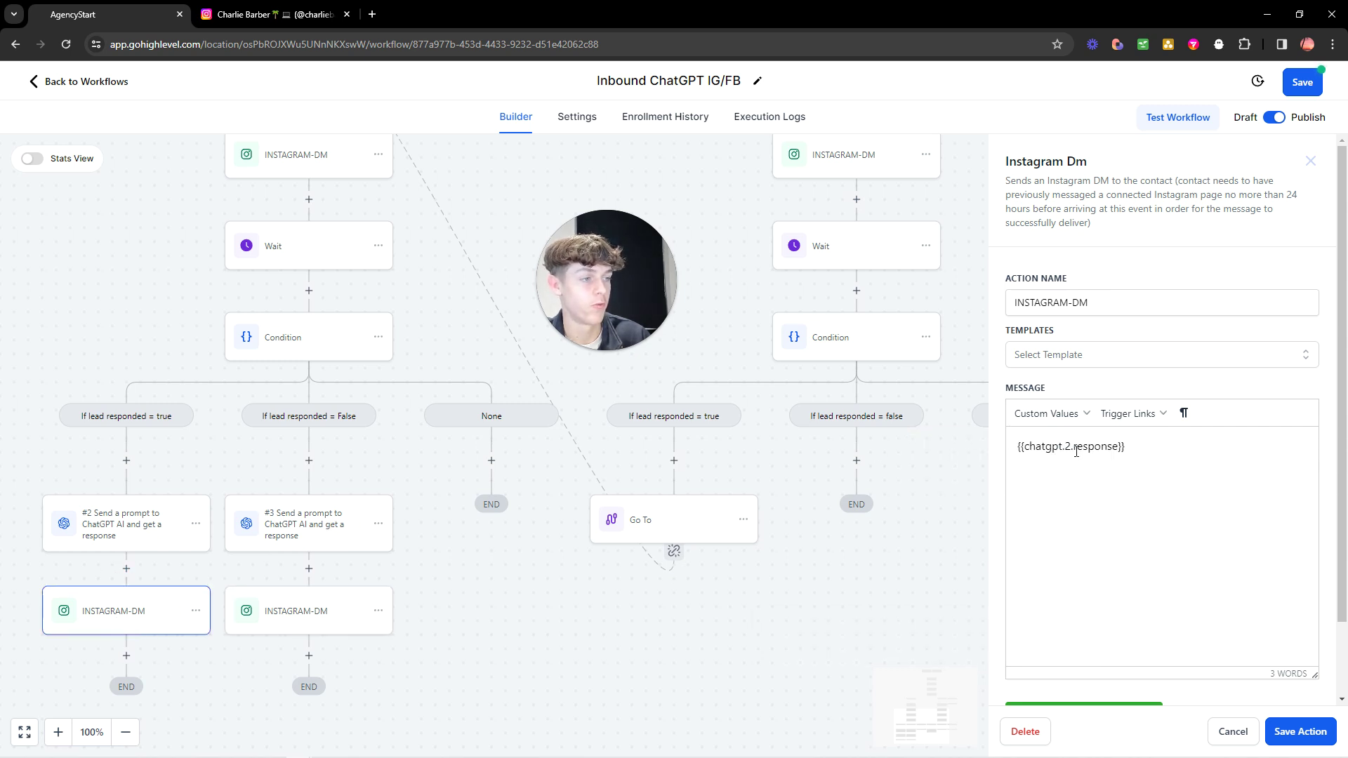
pyautogui.click(1233, 732)
pyautogui.scroll(-3, 743, 536)
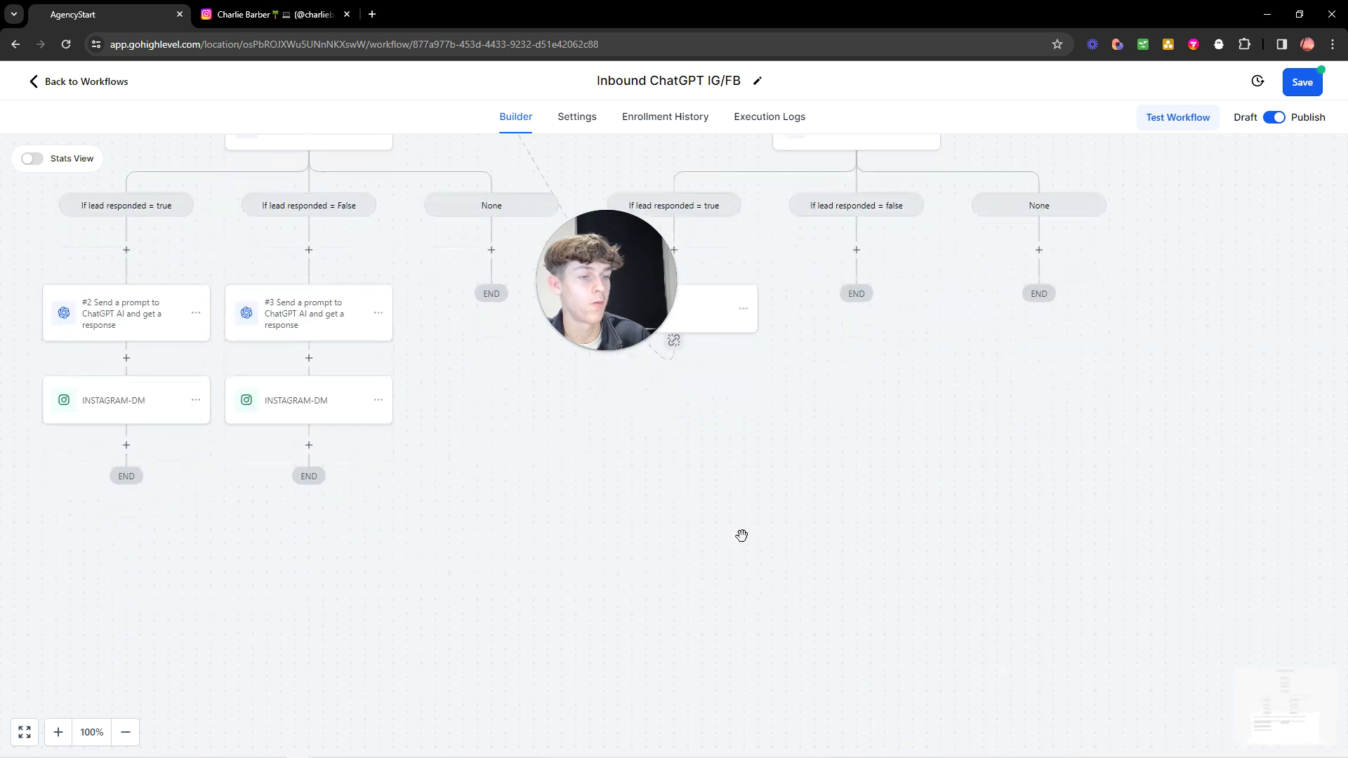
pyautogui.scroll(2, 742, 536)
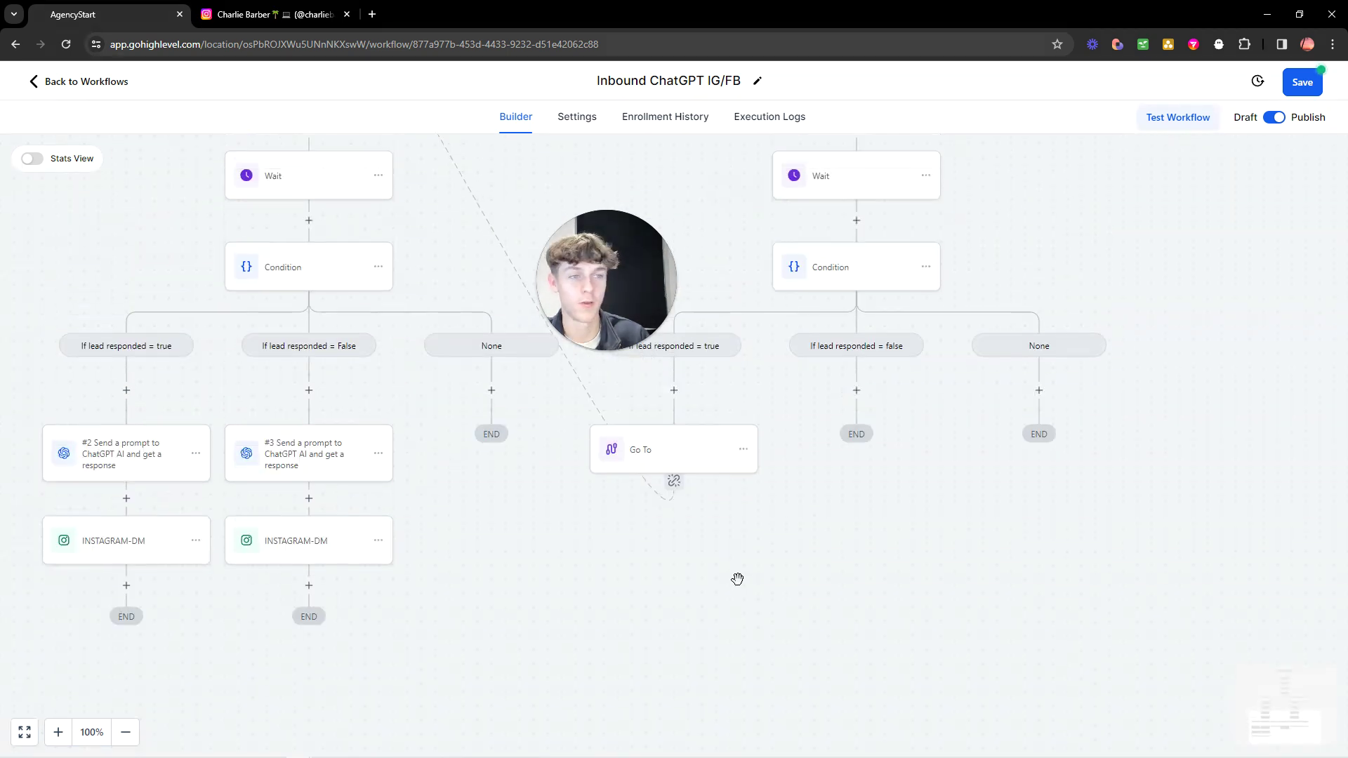
pyautogui.click(125, 734)
pyautogui.click(126, 734)
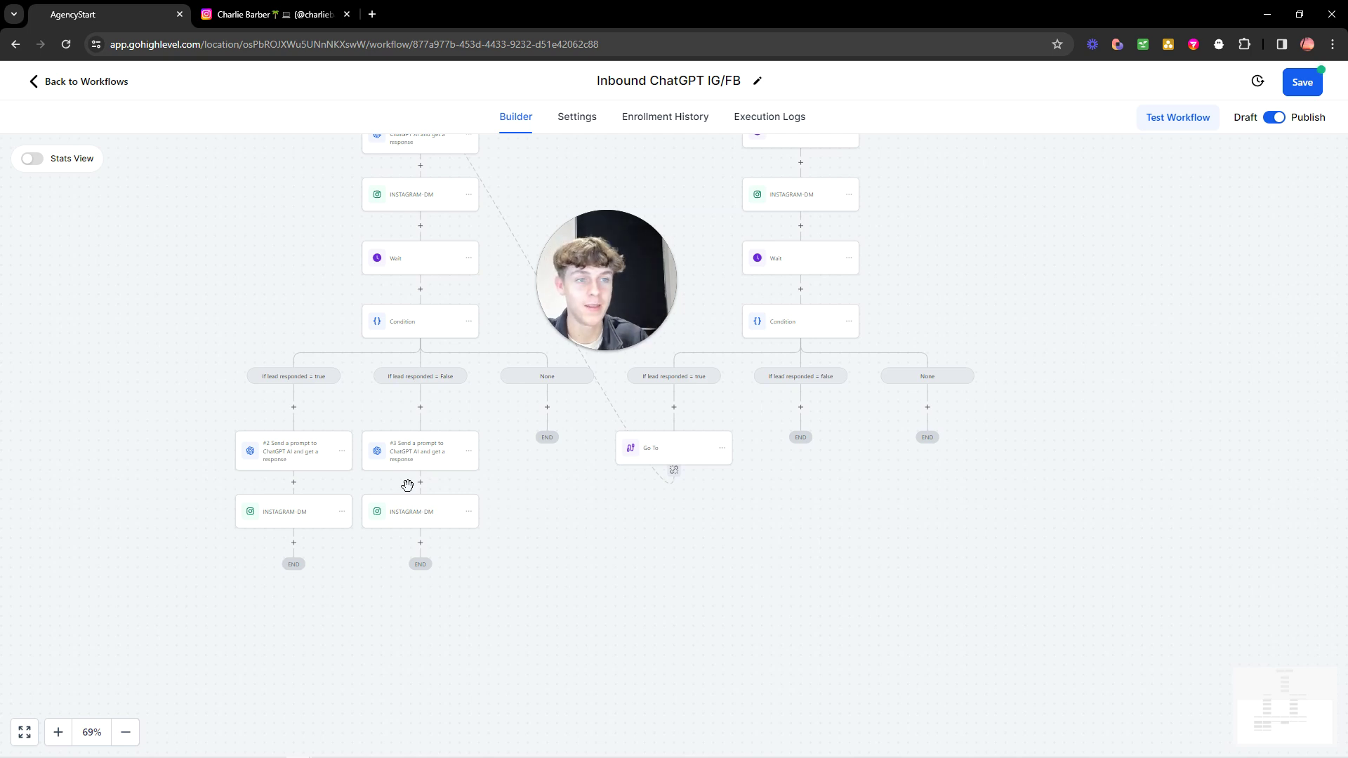
pyautogui.scroll(1, 390, 484)
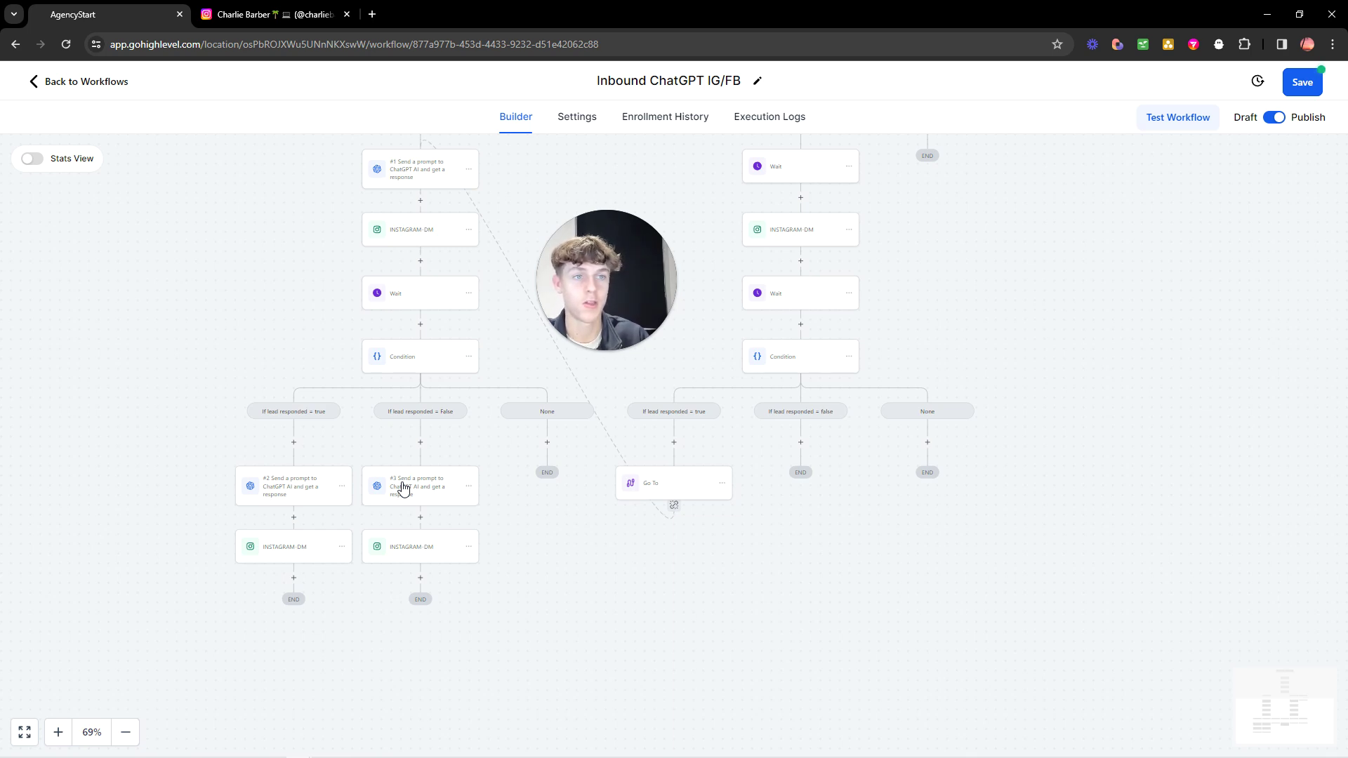
pyautogui.scroll(9, 403, 490)
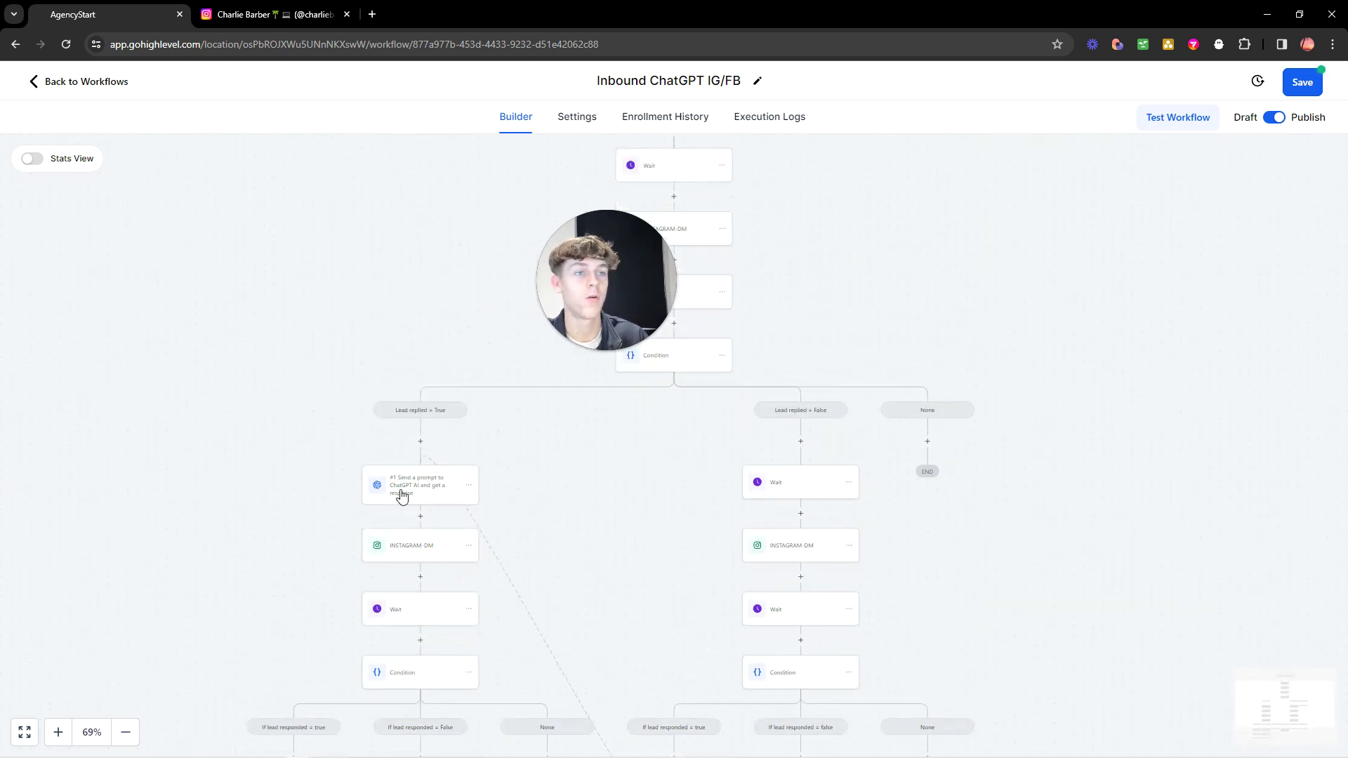
pyautogui.scroll(4, 402, 489)
pyautogui.moveTo(613, 299); pyautogui.dragTo(298, 266)
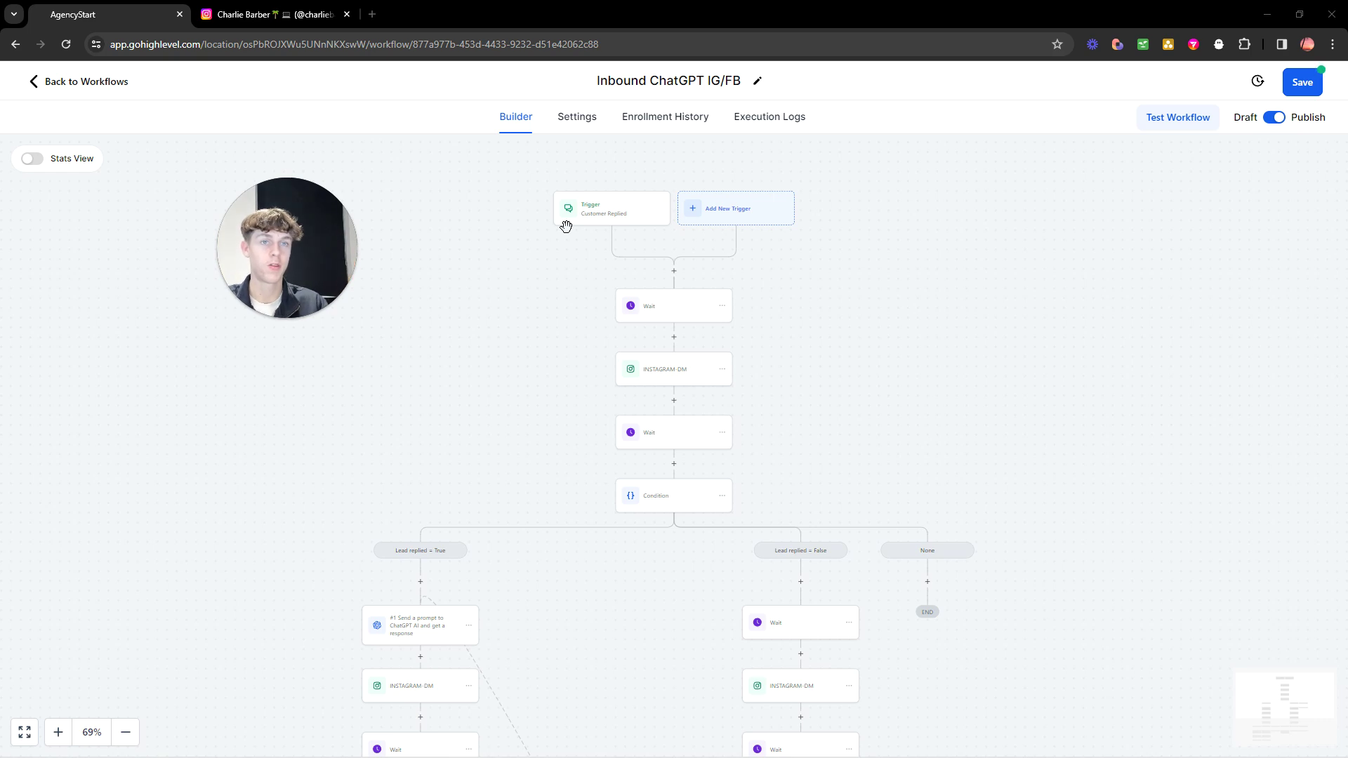
pyautogui.click(274, 14)
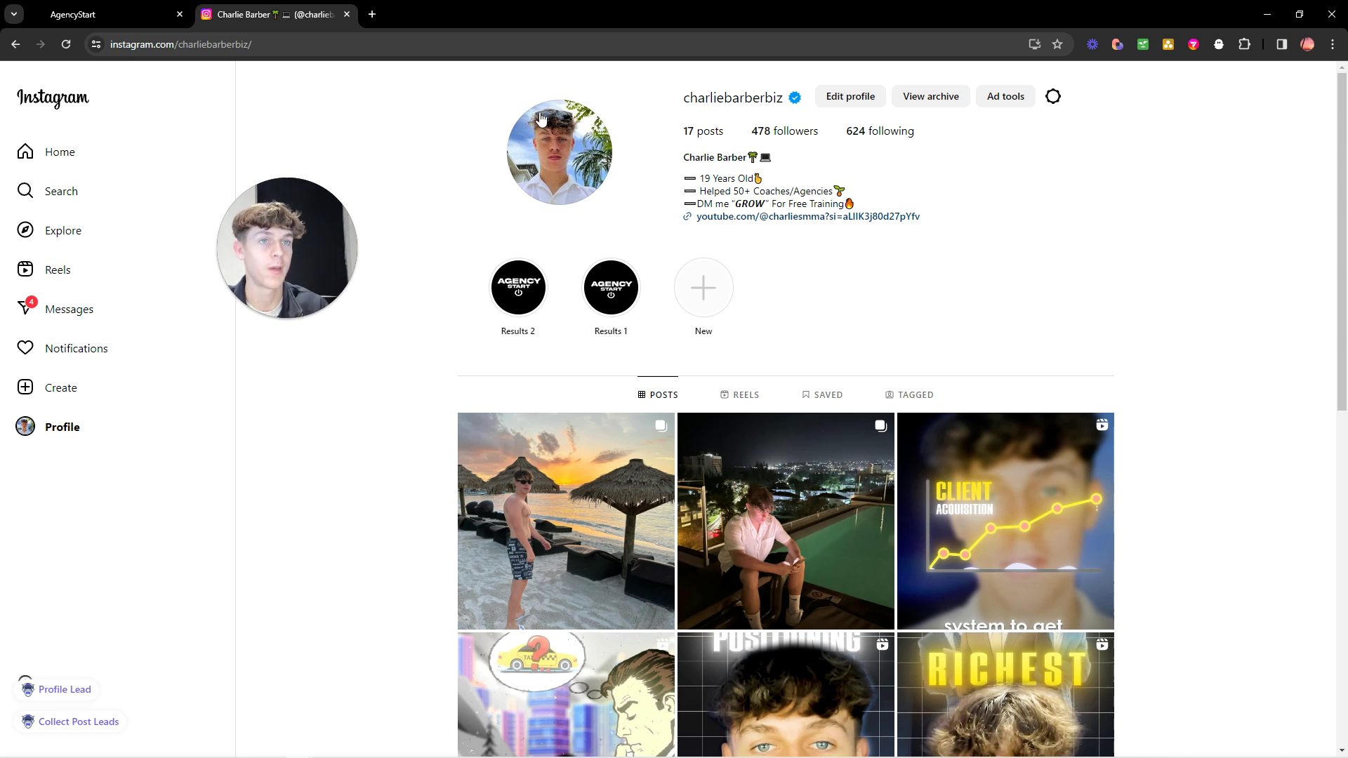
pyautogui.click(137, 17)
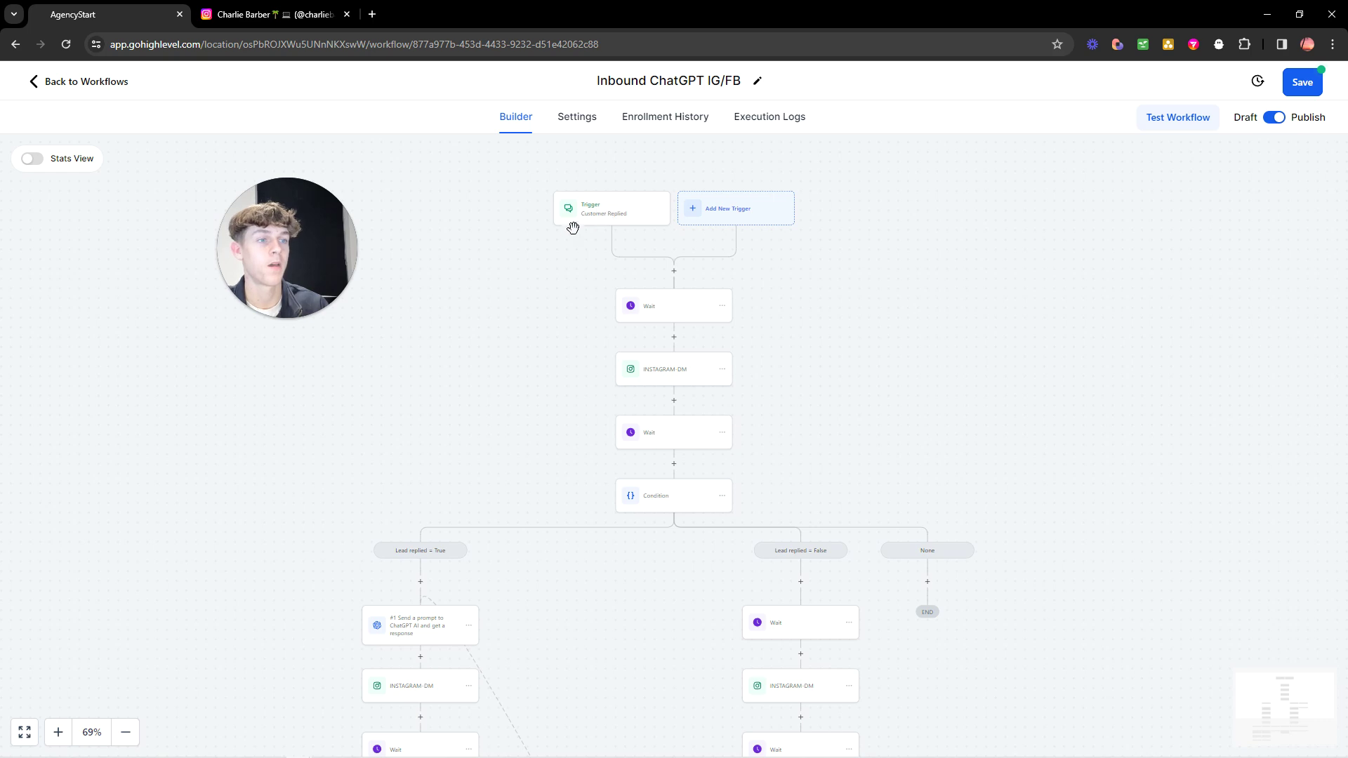
pyautogui.scroll(-1, 587, 319)
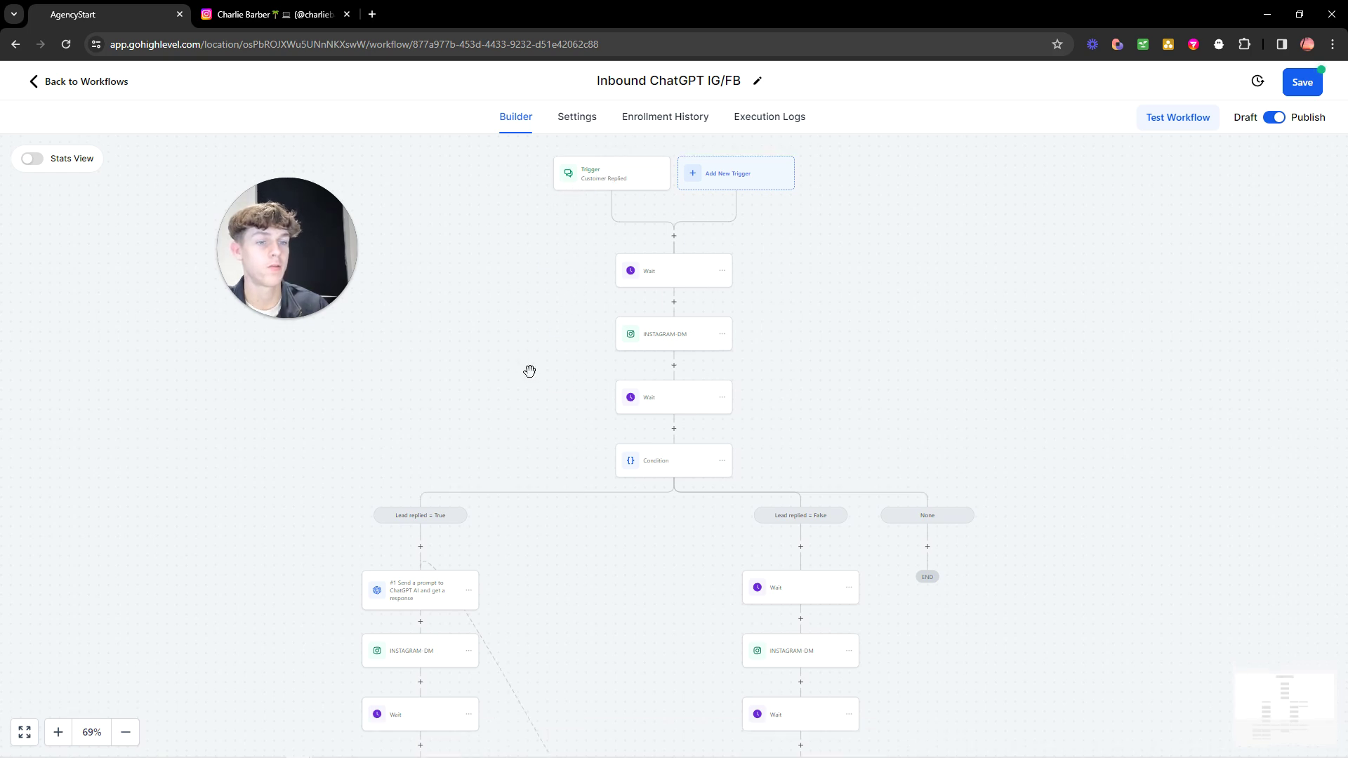
pyautogui.scroll(-3, 527, 367)
pyautogui.scroll(-3, 548, 383)
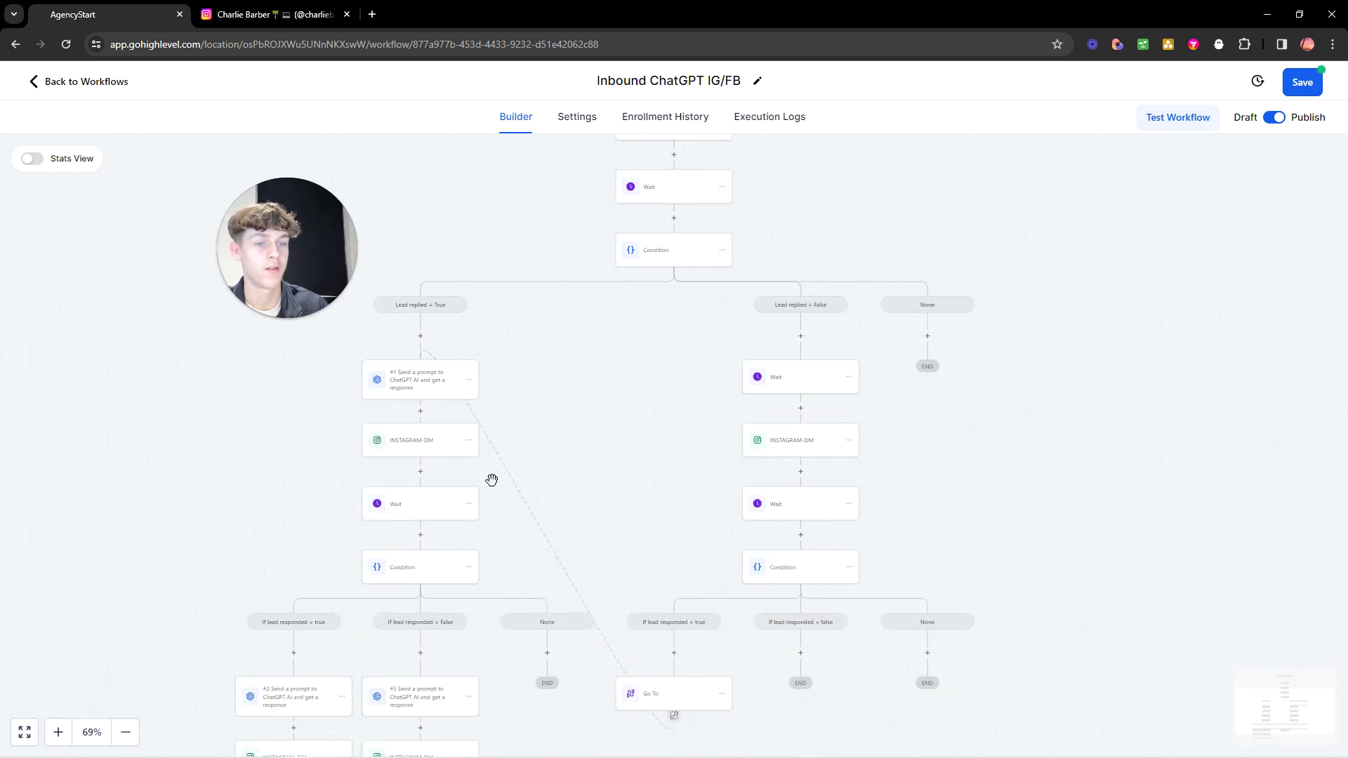
pyautogui.scroll(-1, 491, 476)
pyautogui.scroll(-2, 482, 475)
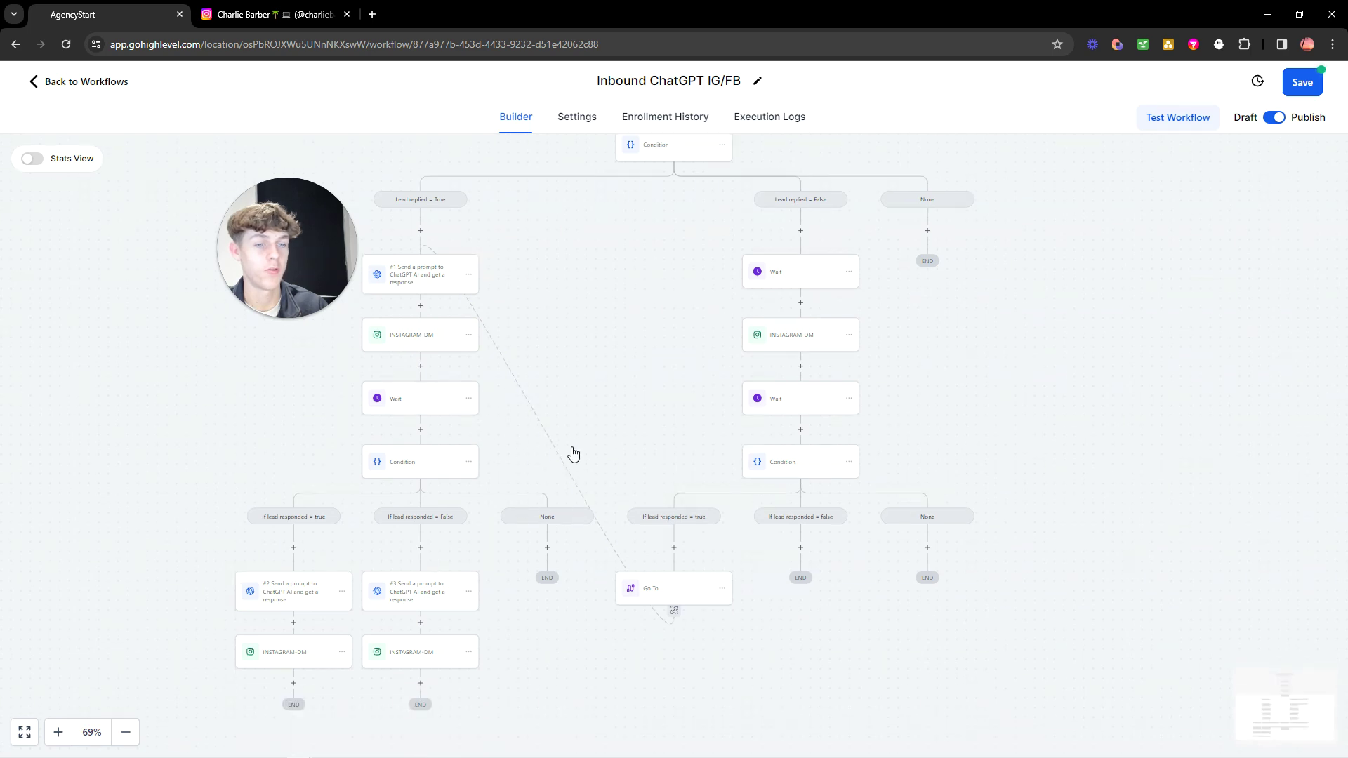
pyautogui.scroll(-5, 512, 444)
pyautogui.scroll(20, 570, 412)
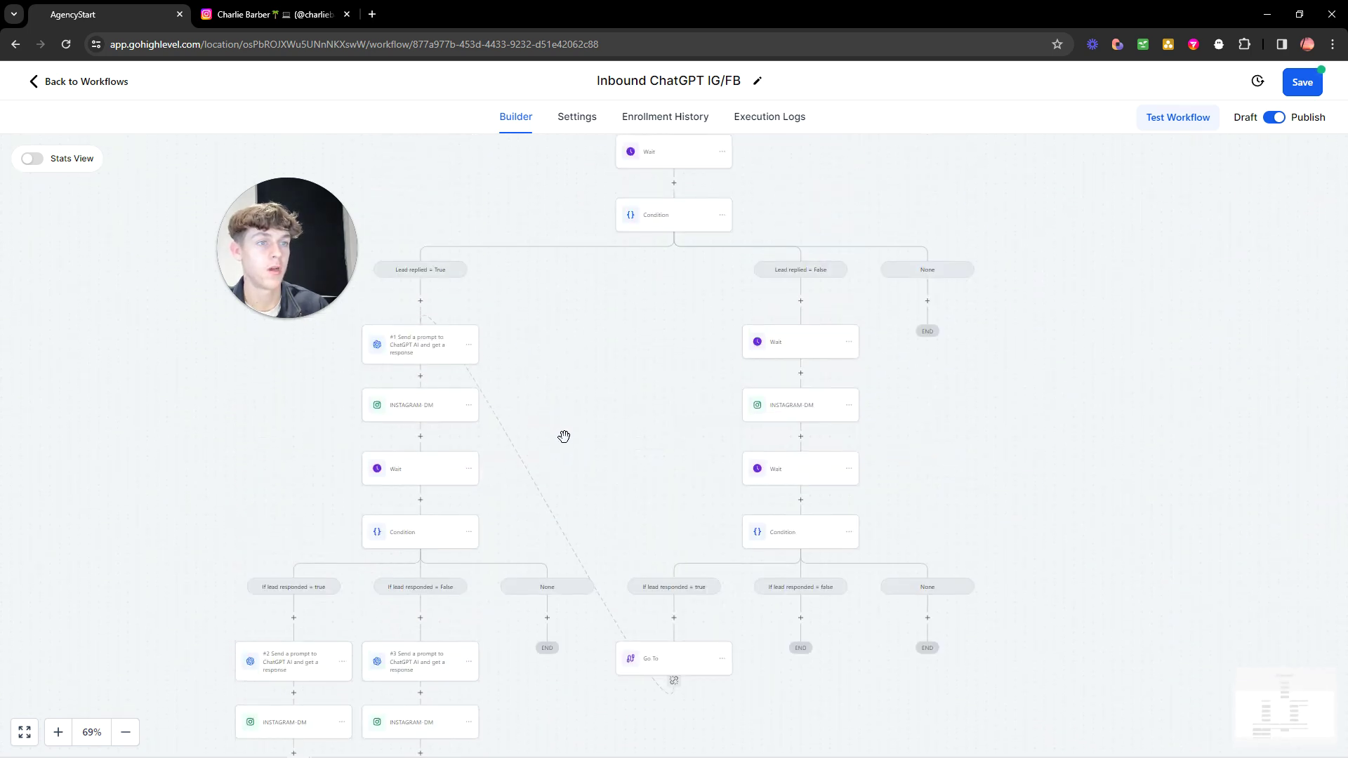
pyautogui.scroll(-2, 500, 340)
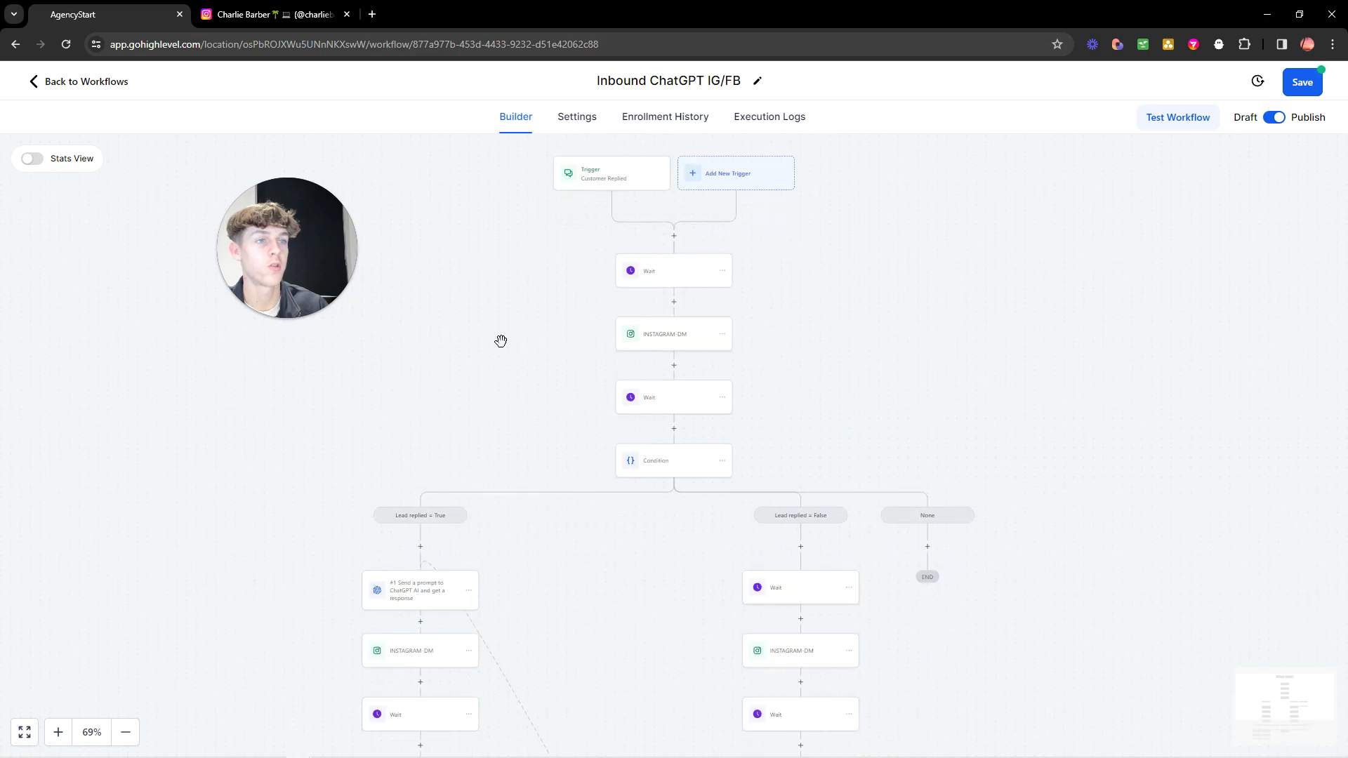
pyautogui.scroll(1, 503, 340)
# - Switch to the Instagram profile and bring up its Reels grid
pyautogui.click(309, 14)
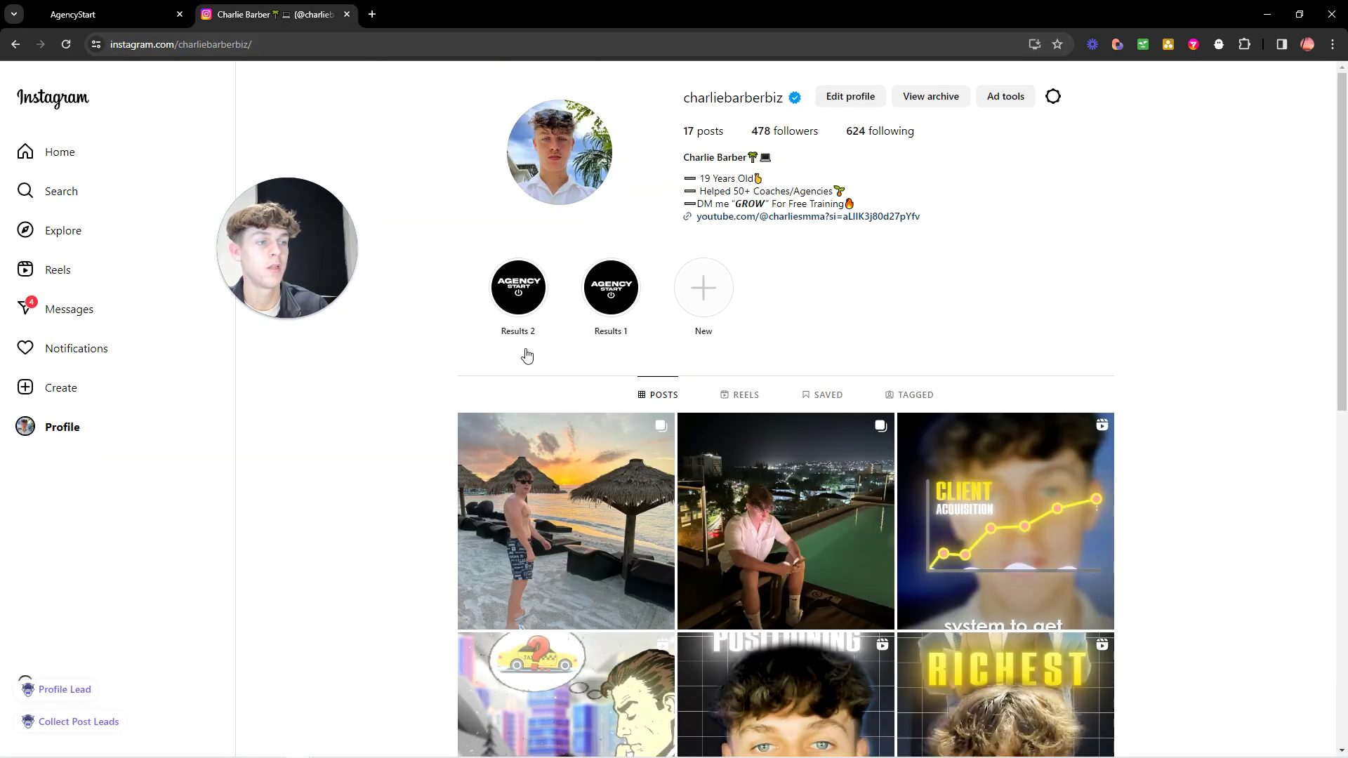
pyautogui.scroll(-4, 512, 409)
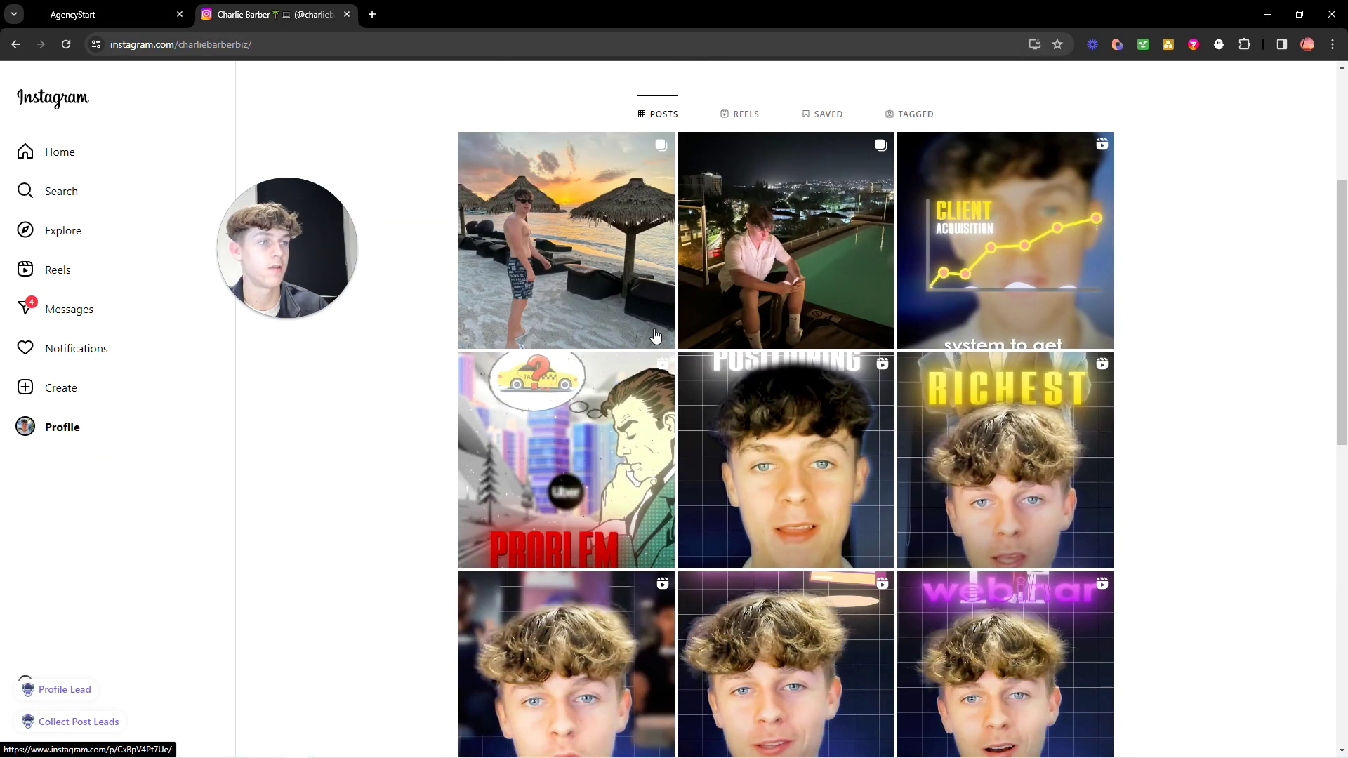
pyautogui.scroll(3, 757, 427)
pyautogui.click(741, 326)
pyautogui.scroll(-3, 485, 423)
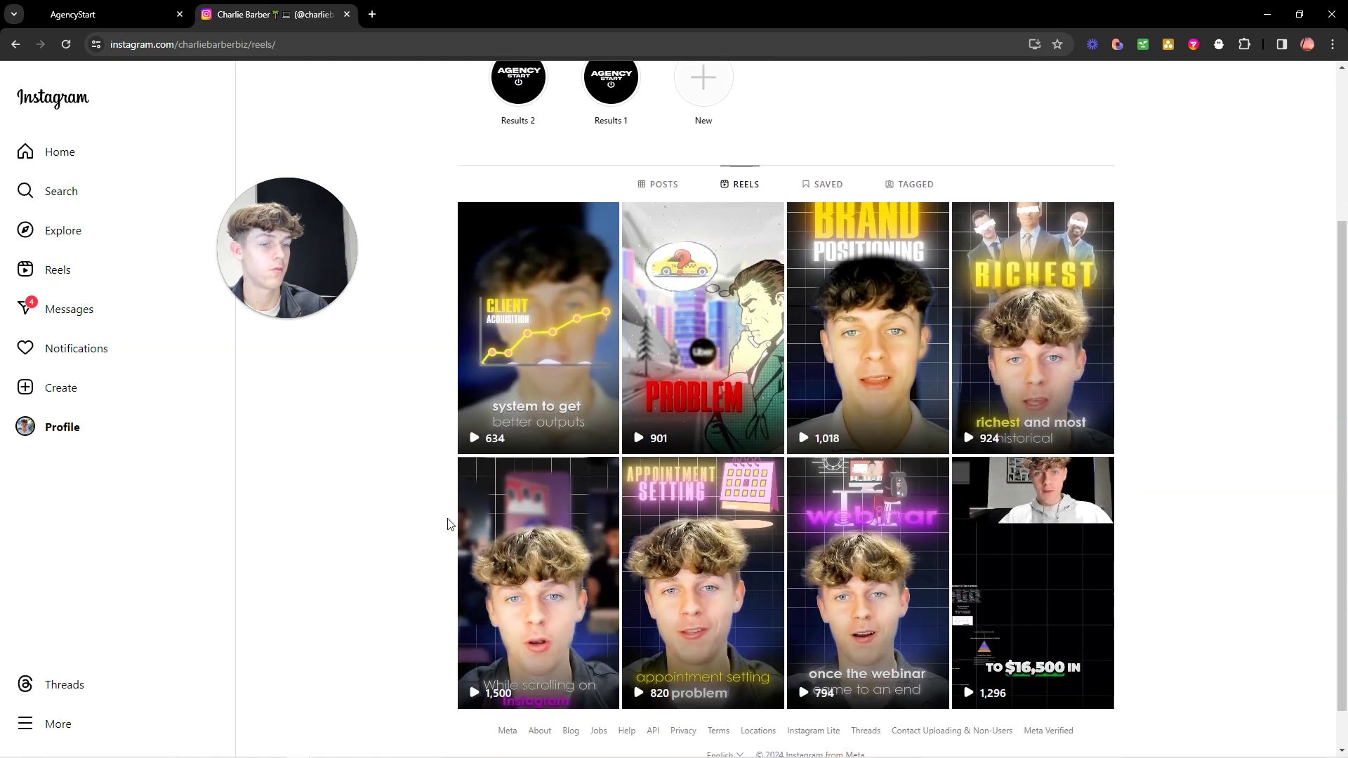
# - Open one reel, read its caption and comments, then close it
pyautogui.click(571, 527)
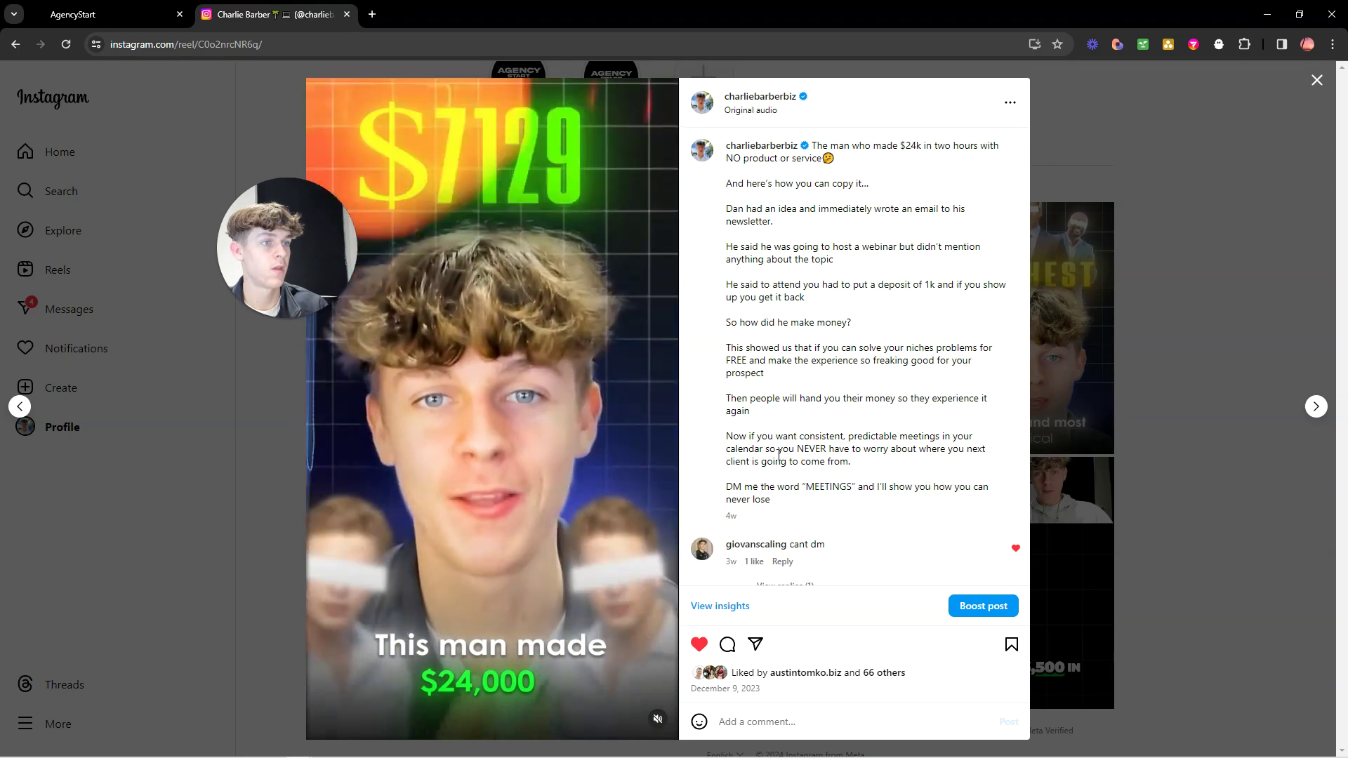
pyautogui.scroll(-3, 778, 549)
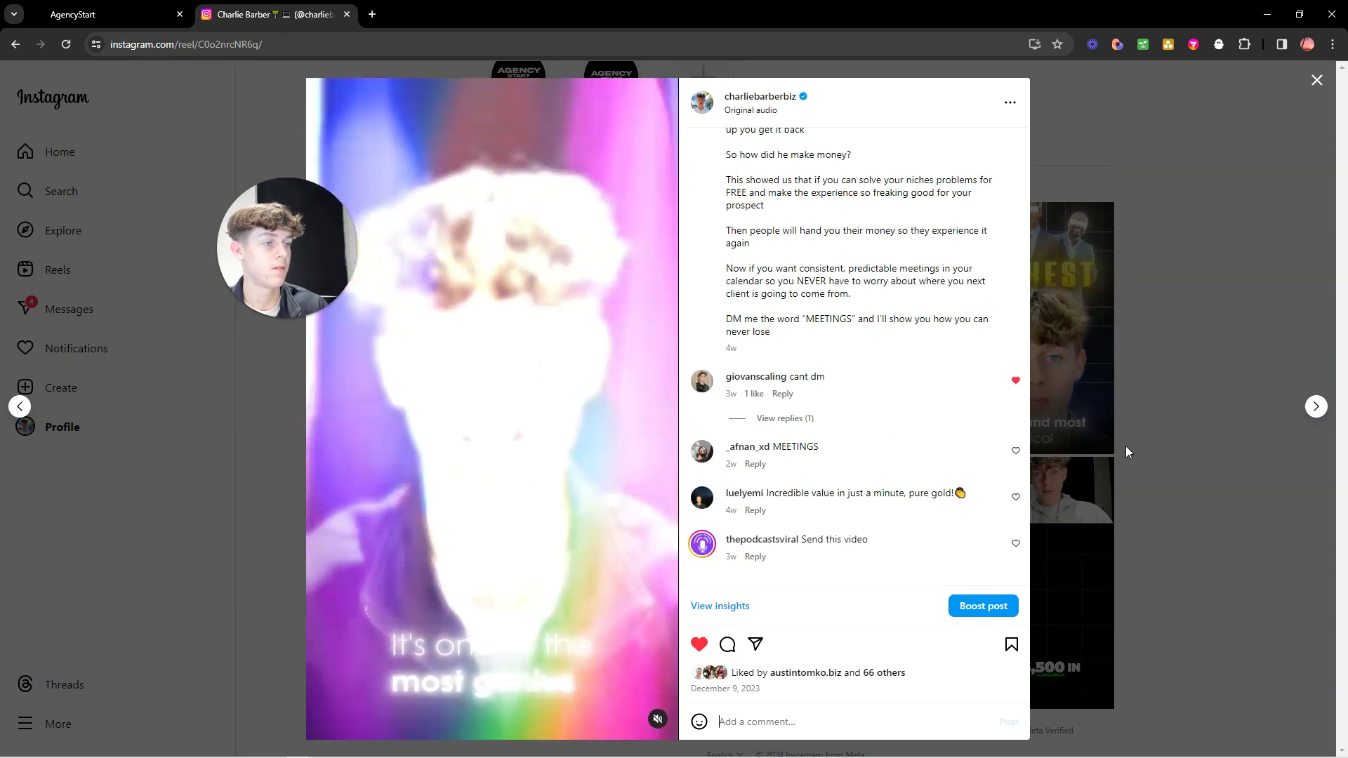
pyautogui.click(1100, 401)
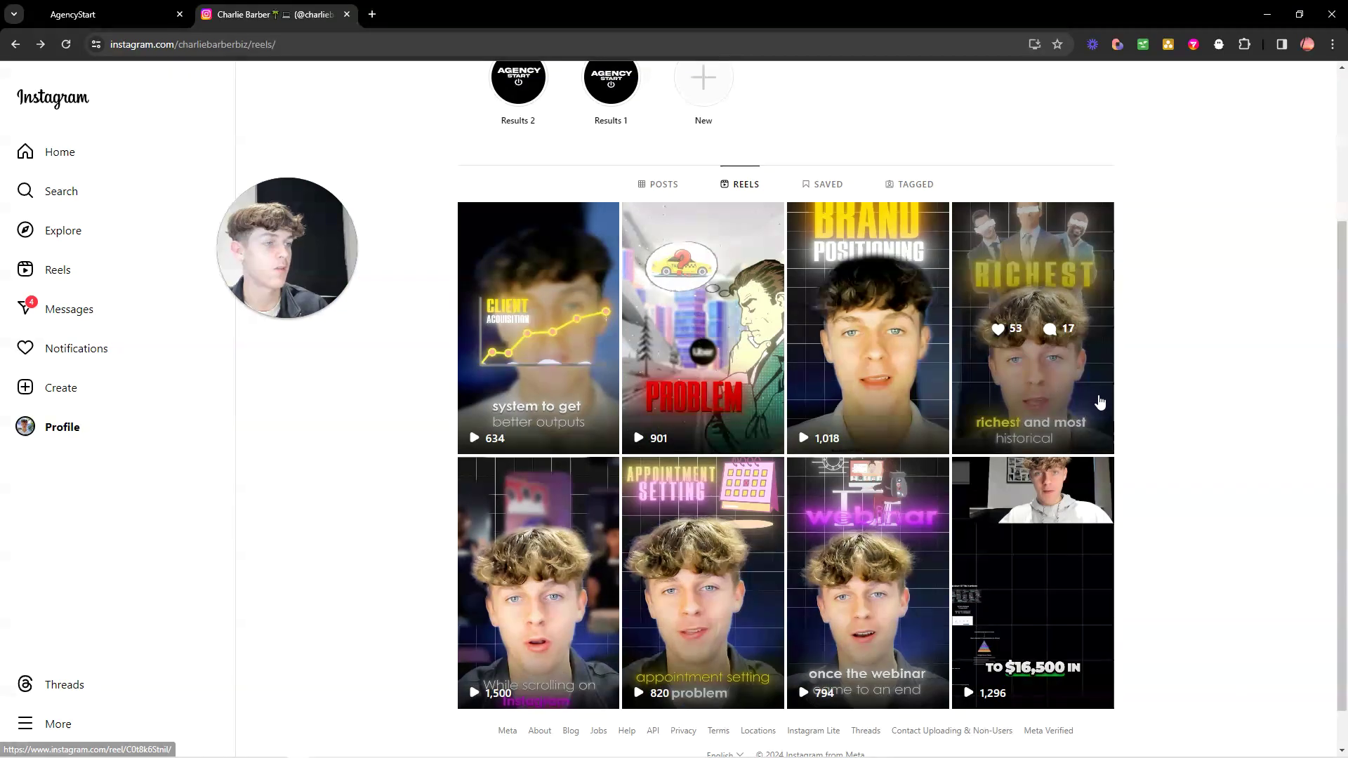
# - Open the RICHEST reel, read its DOC comments, then close it
pyautogui.click(999, 369)
pyautogui.scroll(-3, 765, 493)
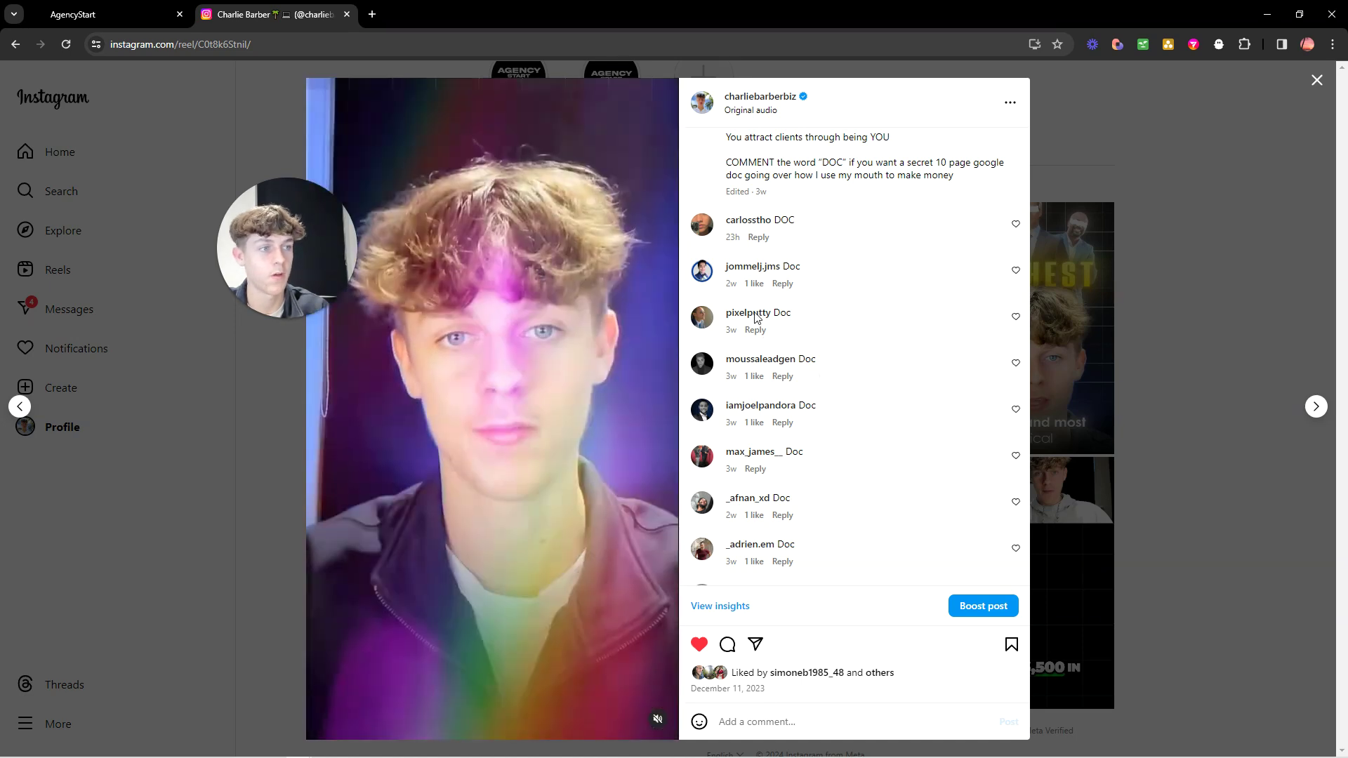
pyautogui.scroll(-1, 804, 400)
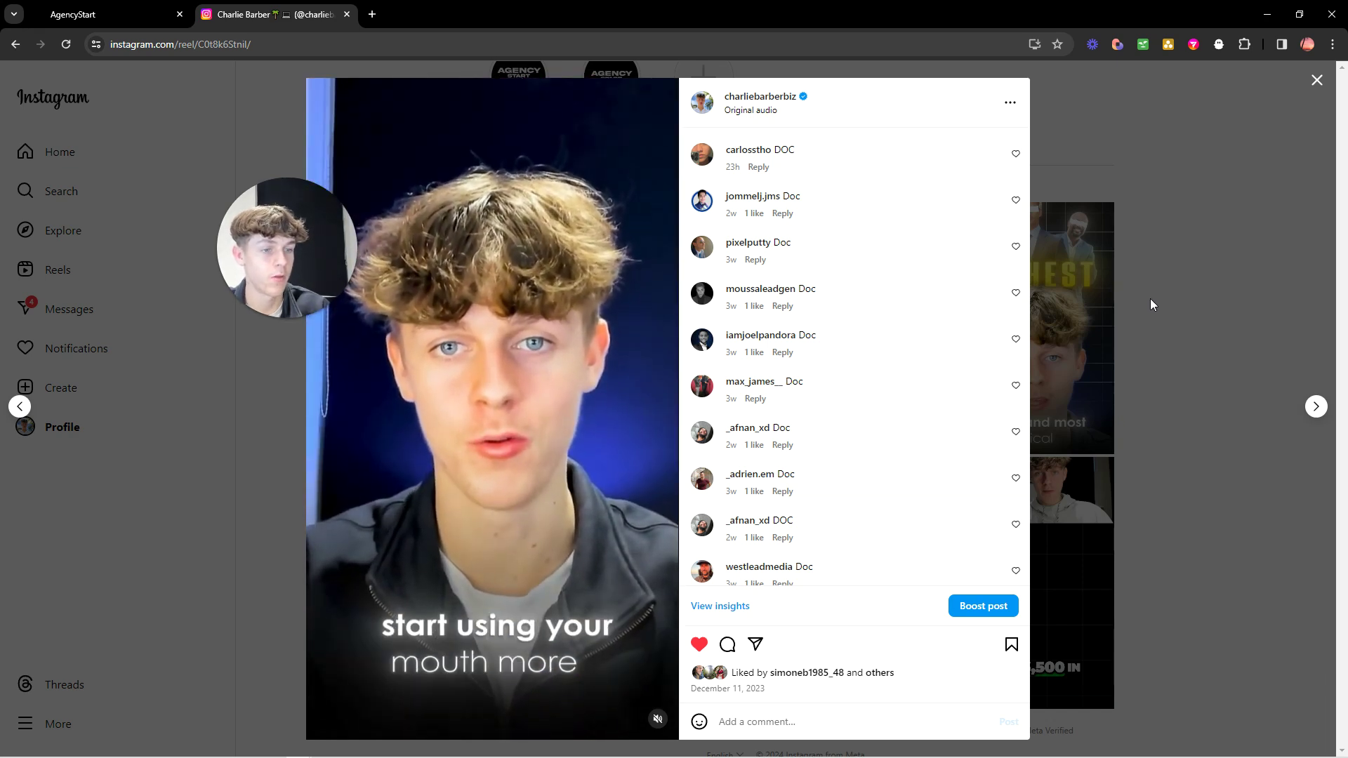
pyautogui.click(1151, 300)
# - Glance at the GoHighLevel workflow, then return to the Instagram Reels grid
pyautogui.scroll(-1, 660, 345)
pyautogui.scroll(4, 702, 352)
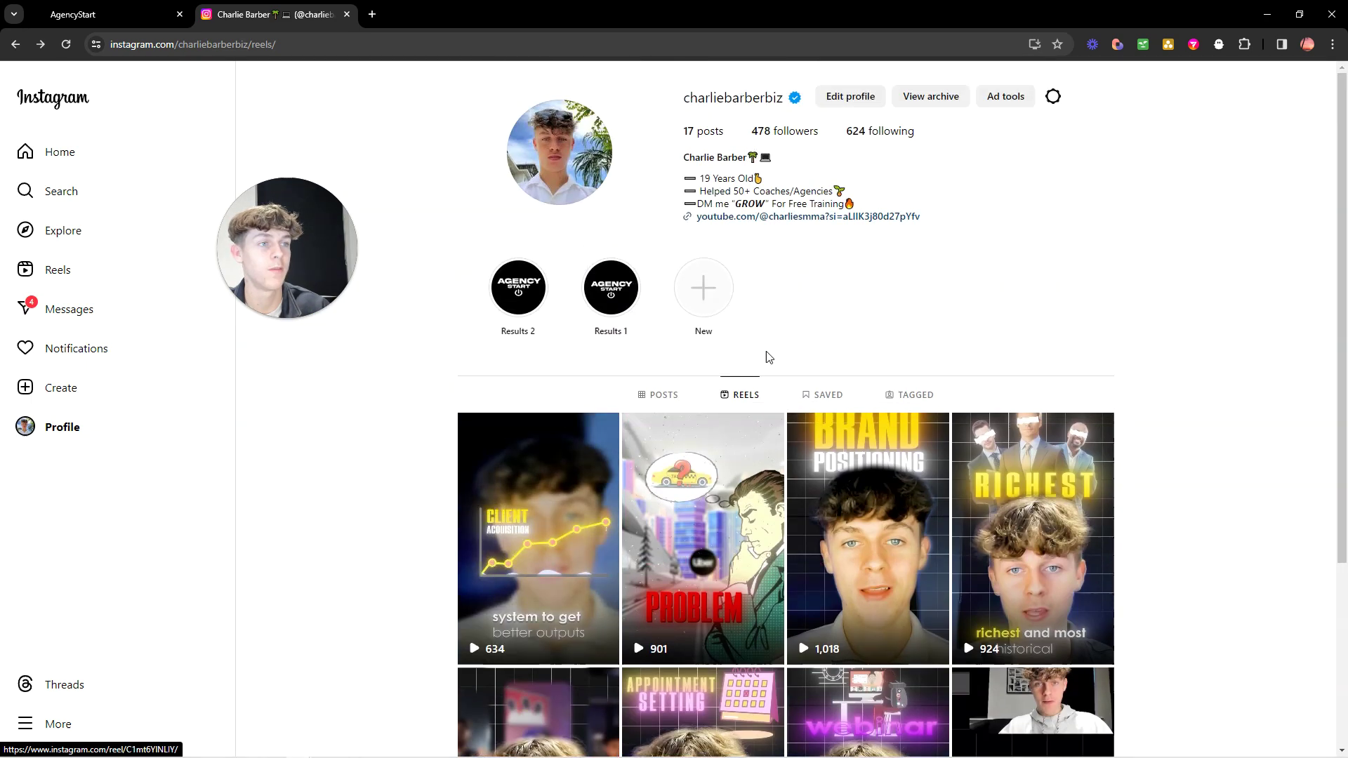
pyautogui.click(87, 16)
pyautogui.click(271, 14)
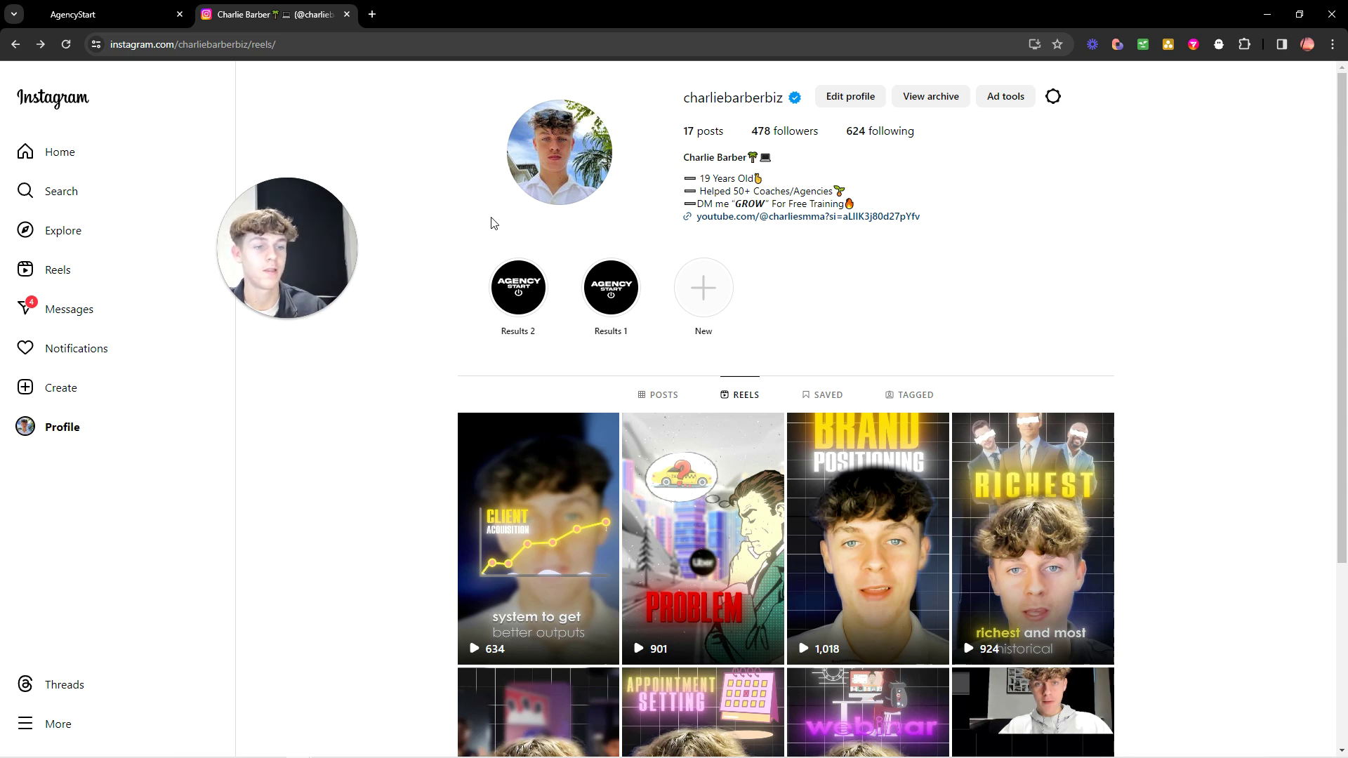
pyautogui.click(135, 19)
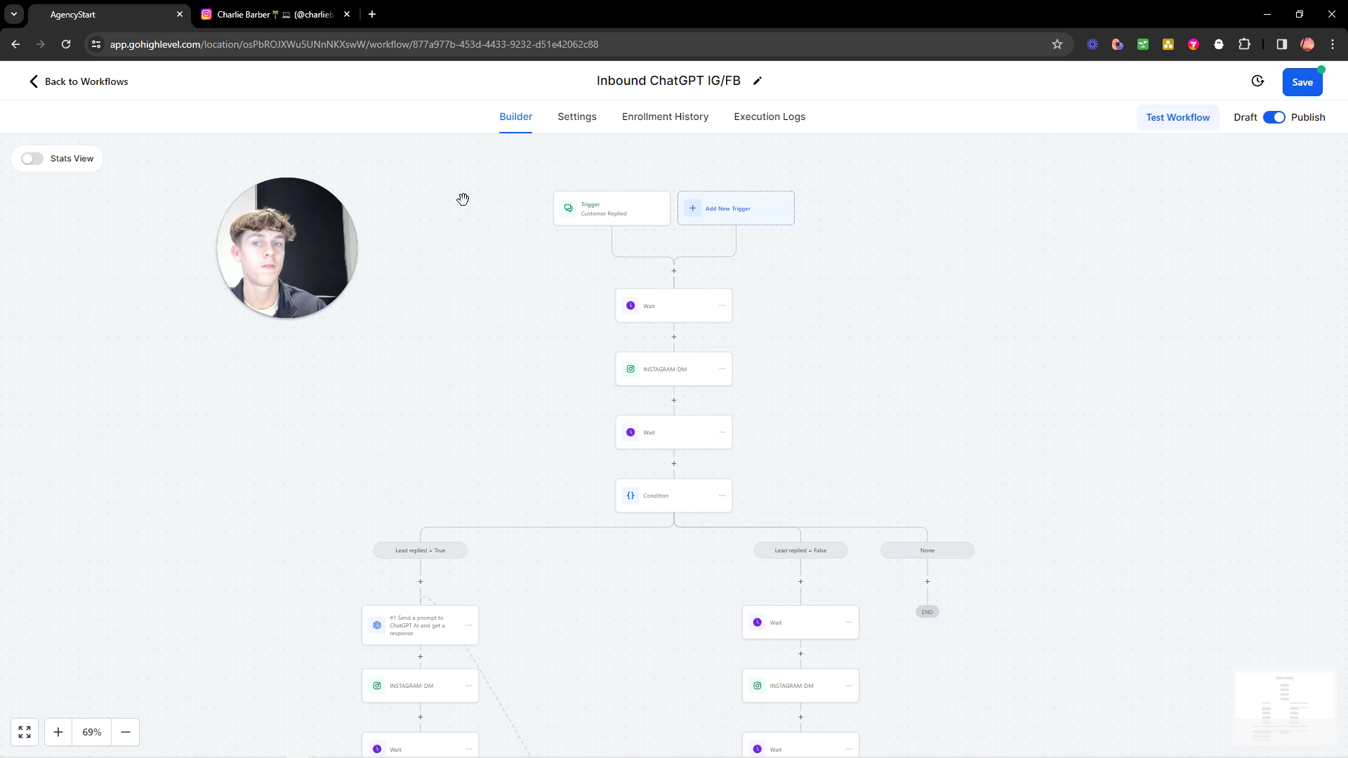
pyautogui.scroll(-2, 543, 378)
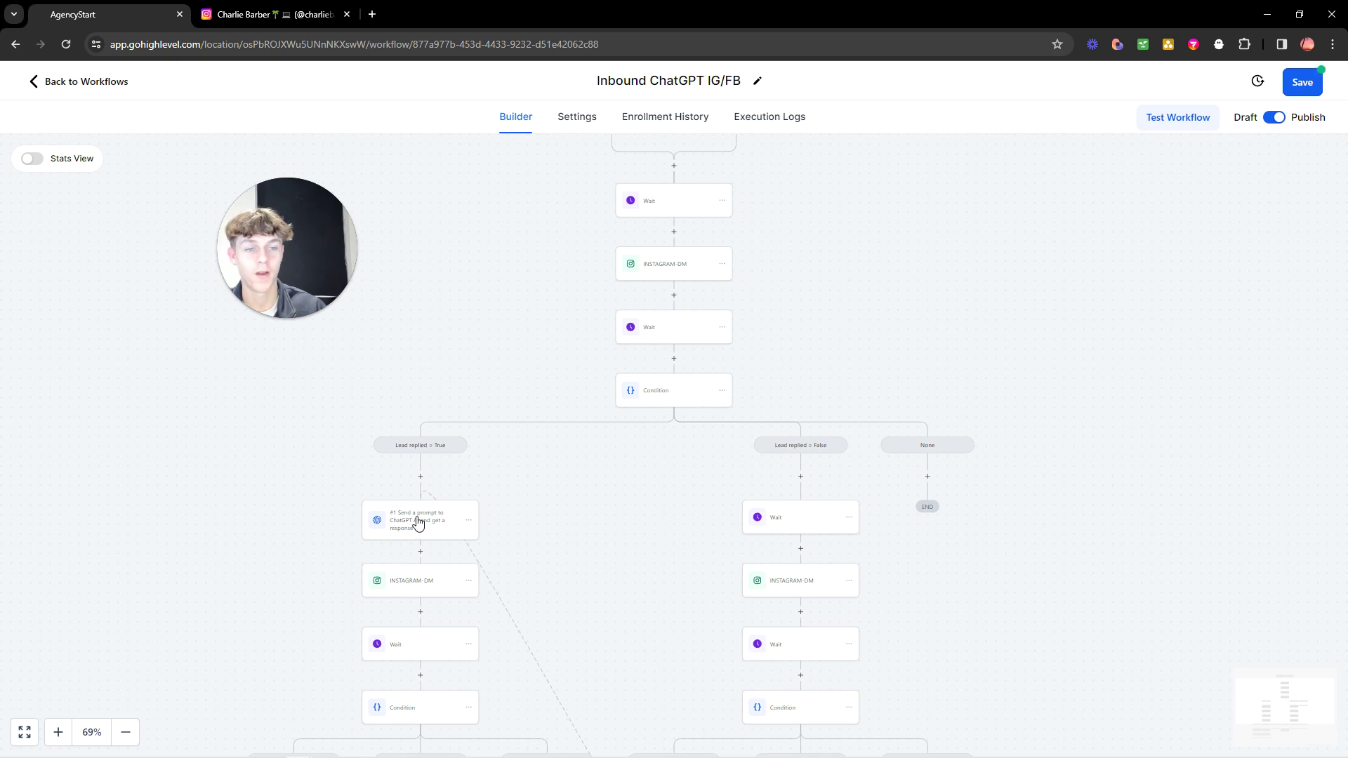
pyautogui.click(410, 525)
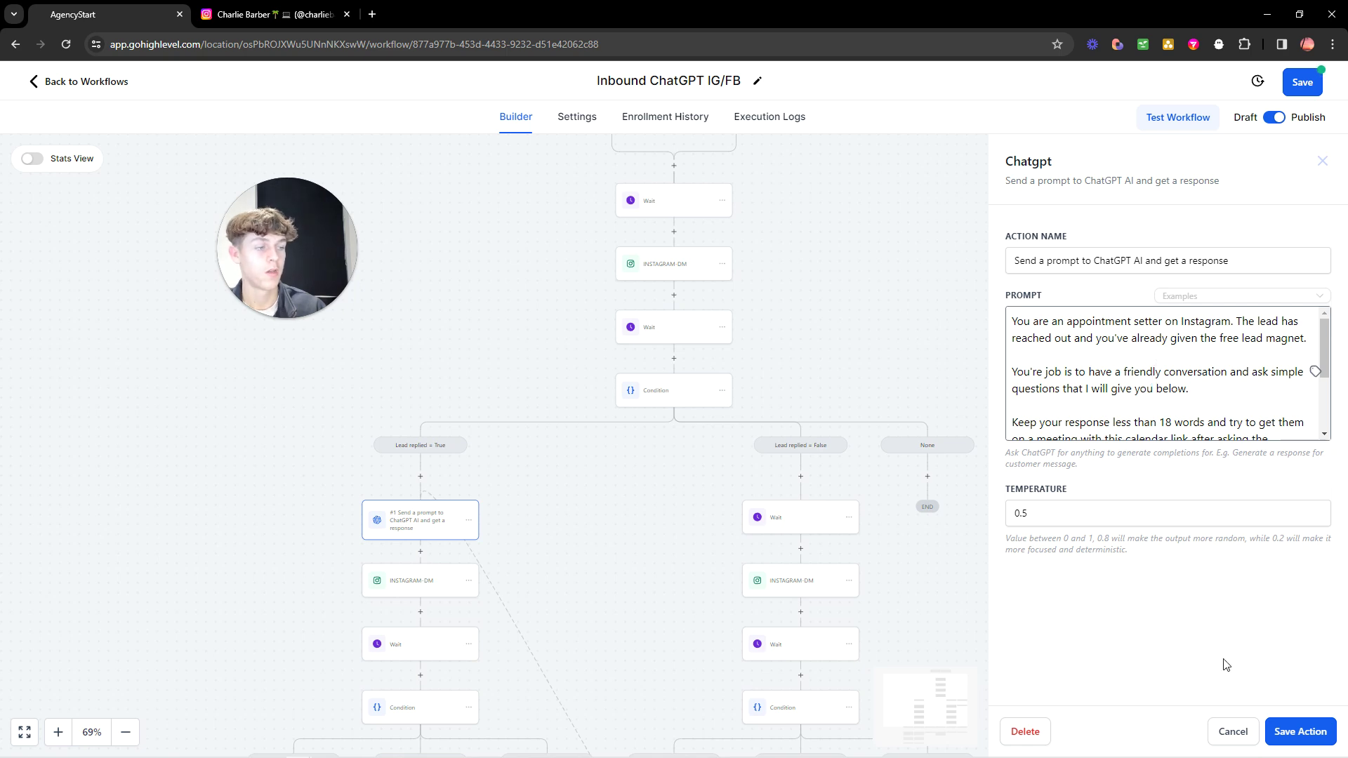
pyautogui.click(1233, 732)
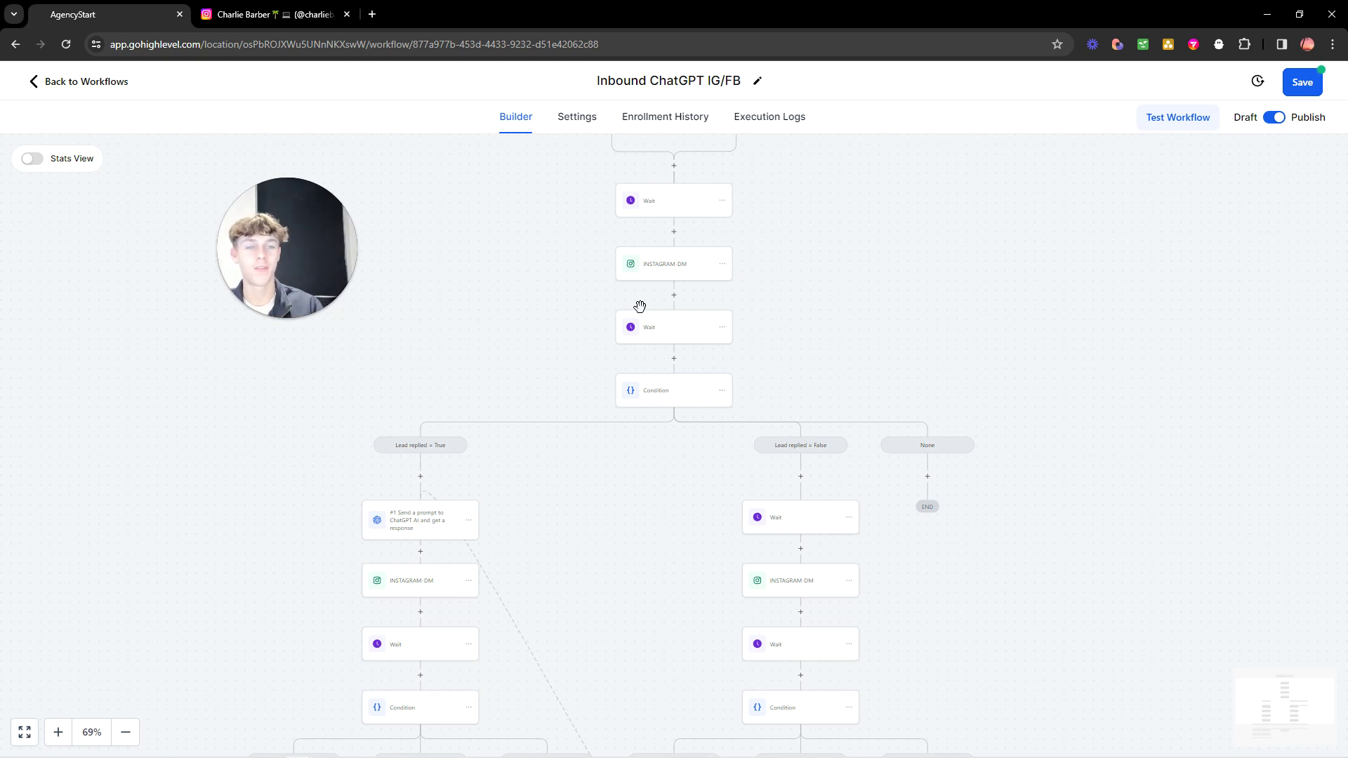
pyautogui.scroll(-3, 491, 521)
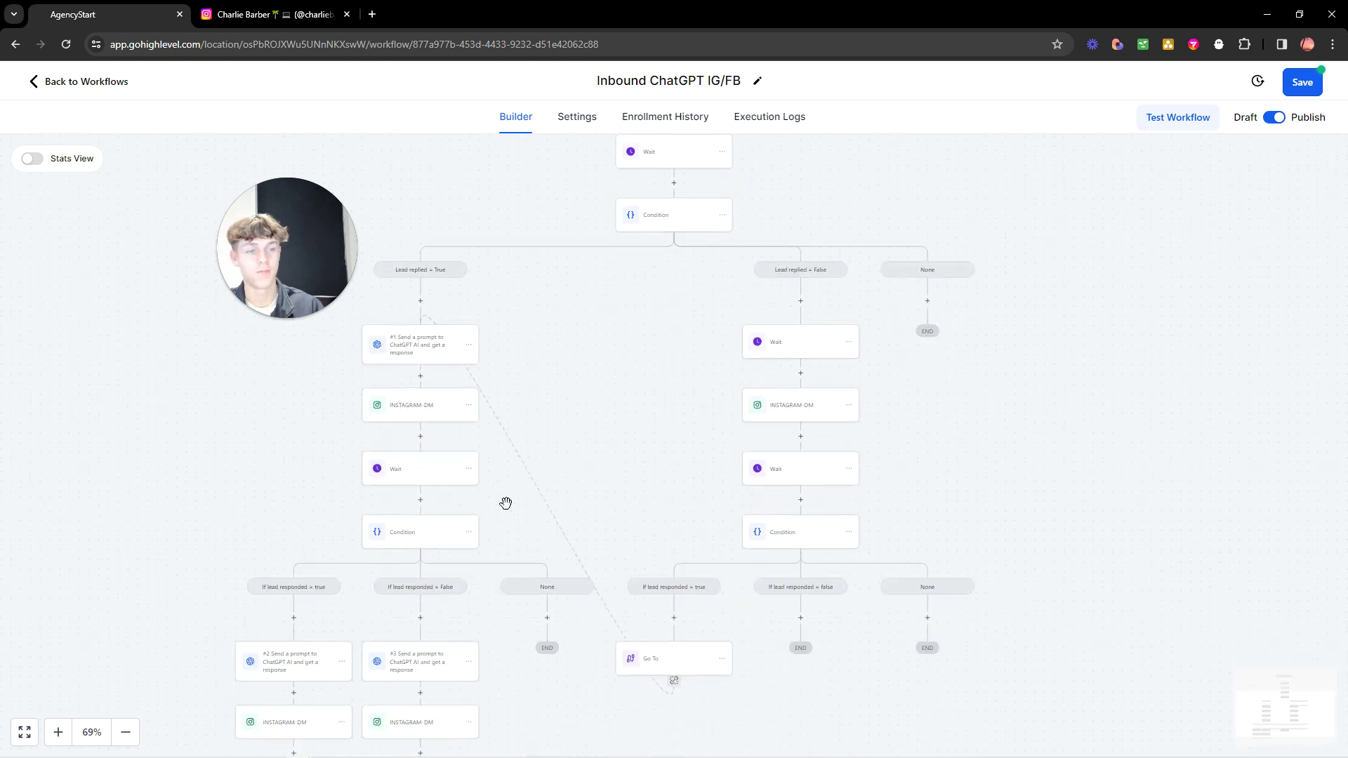
pyautogui.scroll(-3, 702, 356)
pyautogui.scroll(4, 526, 484)
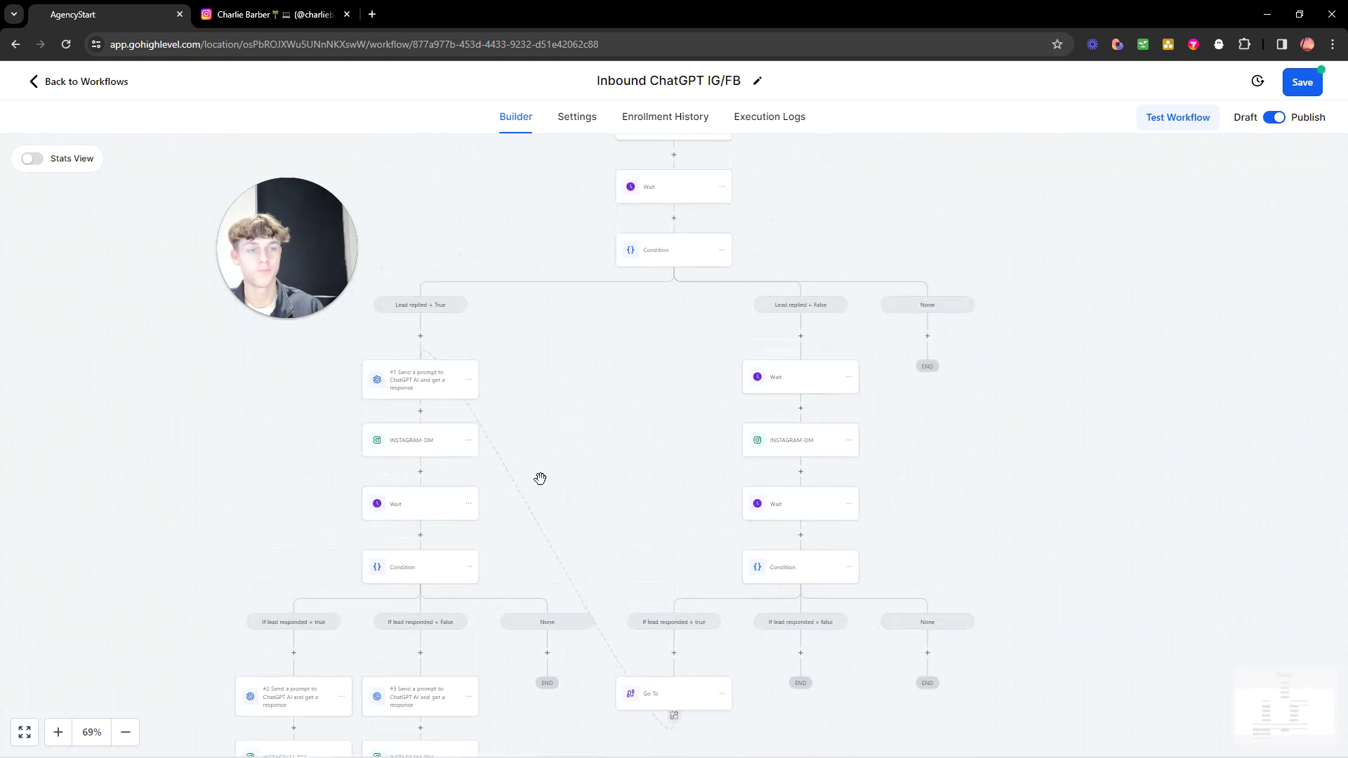
pyautogui.scroll(5, 551, 475)
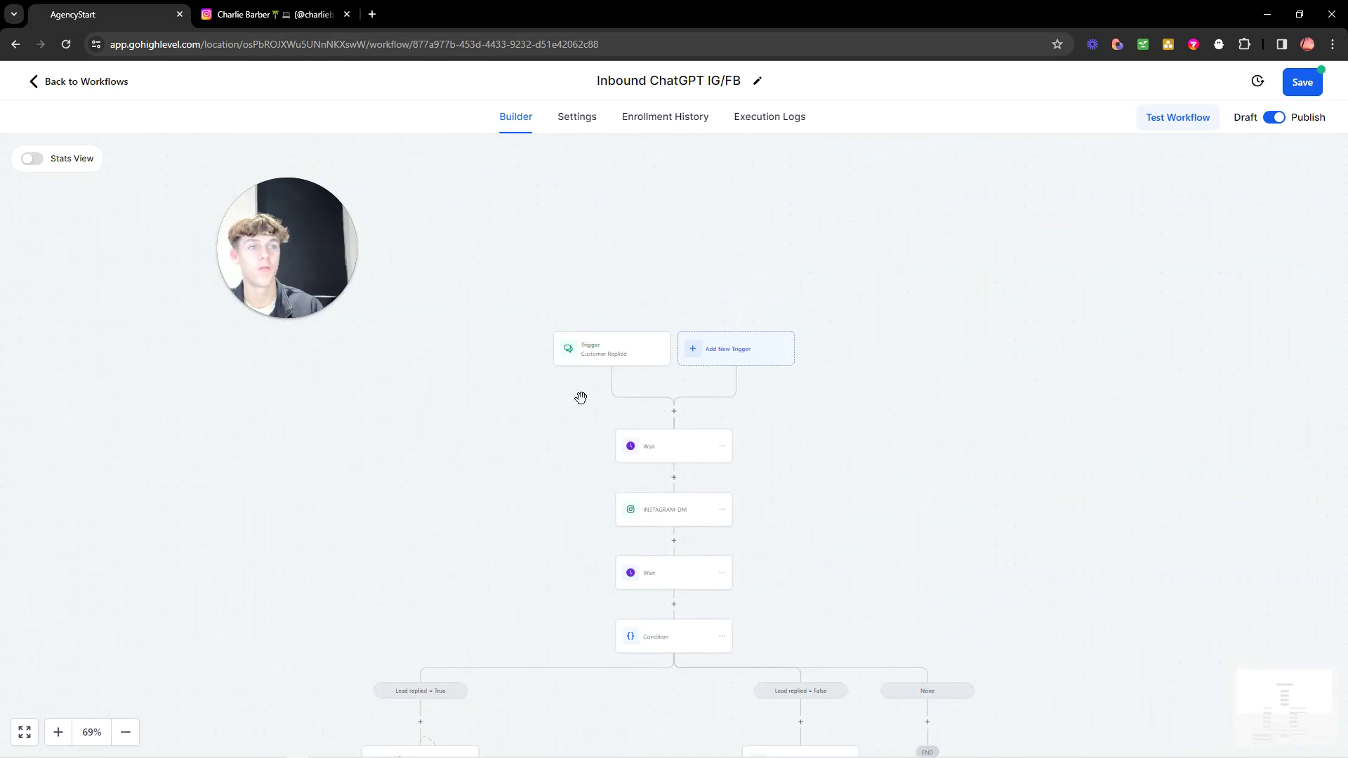
pyautogui.scroll(-2, 617, 479)
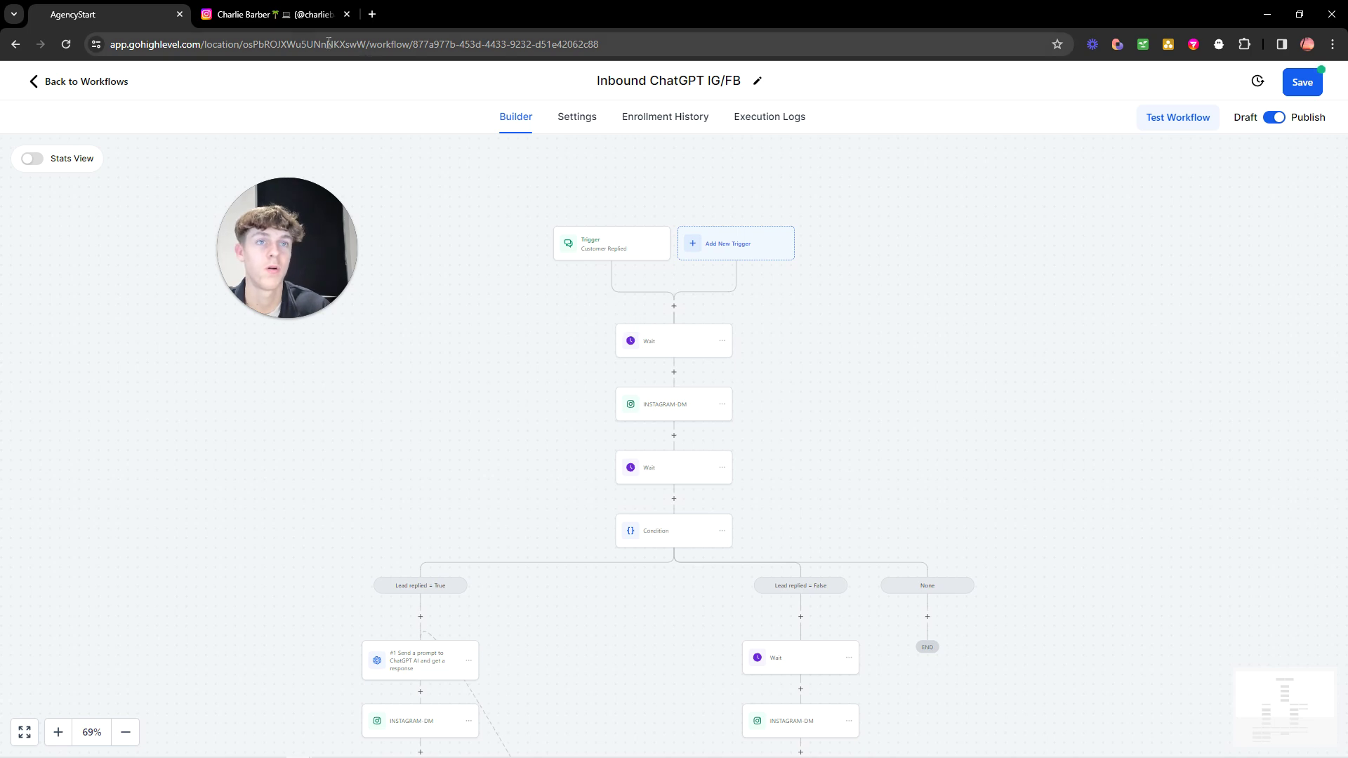
pyautogui.click(276, 15)
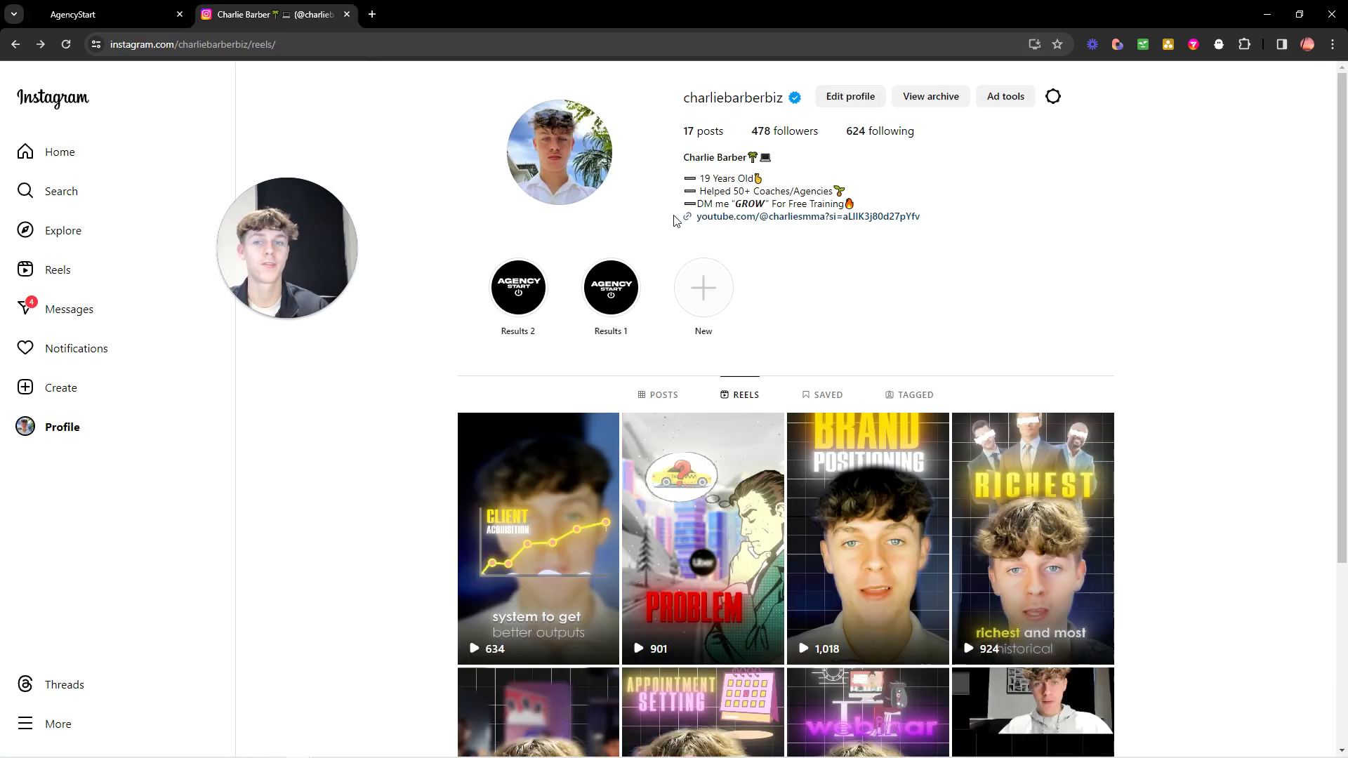
pyautogui.click(116, 17)
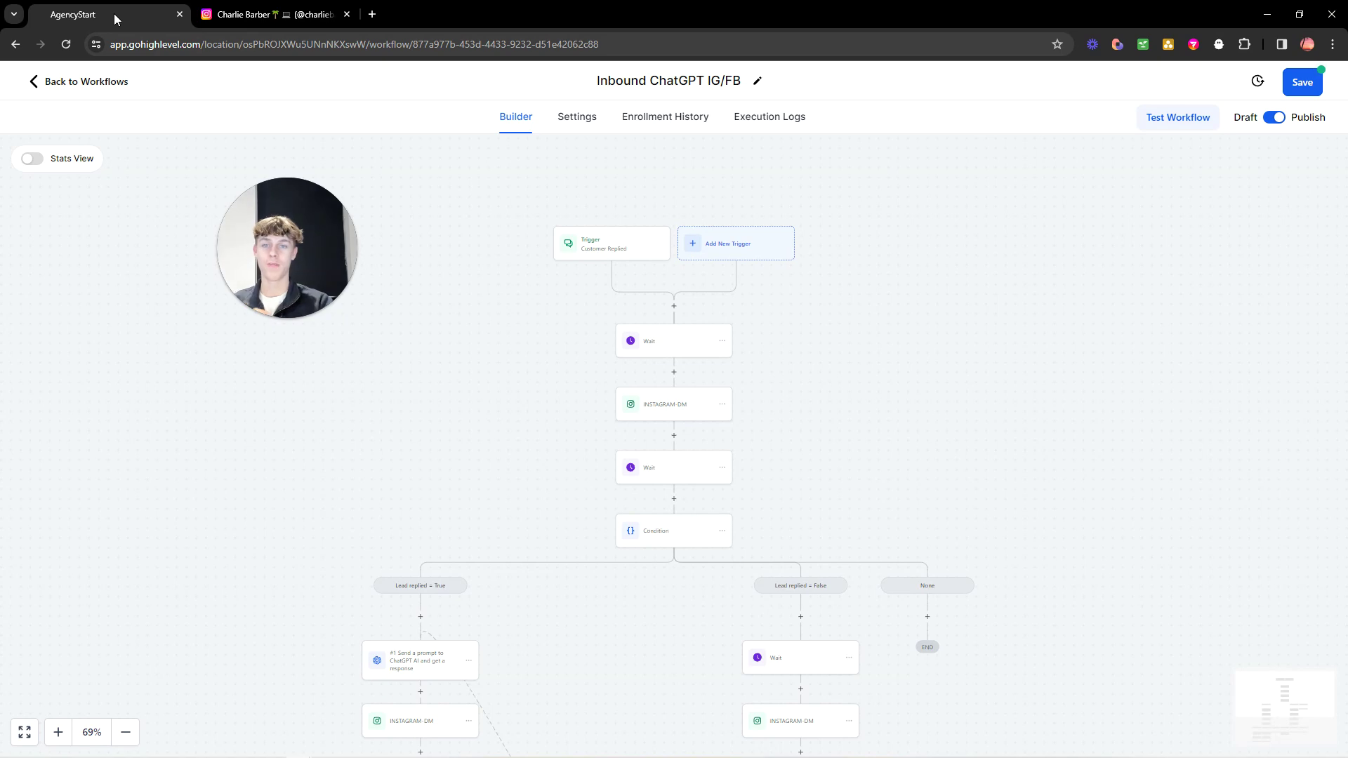